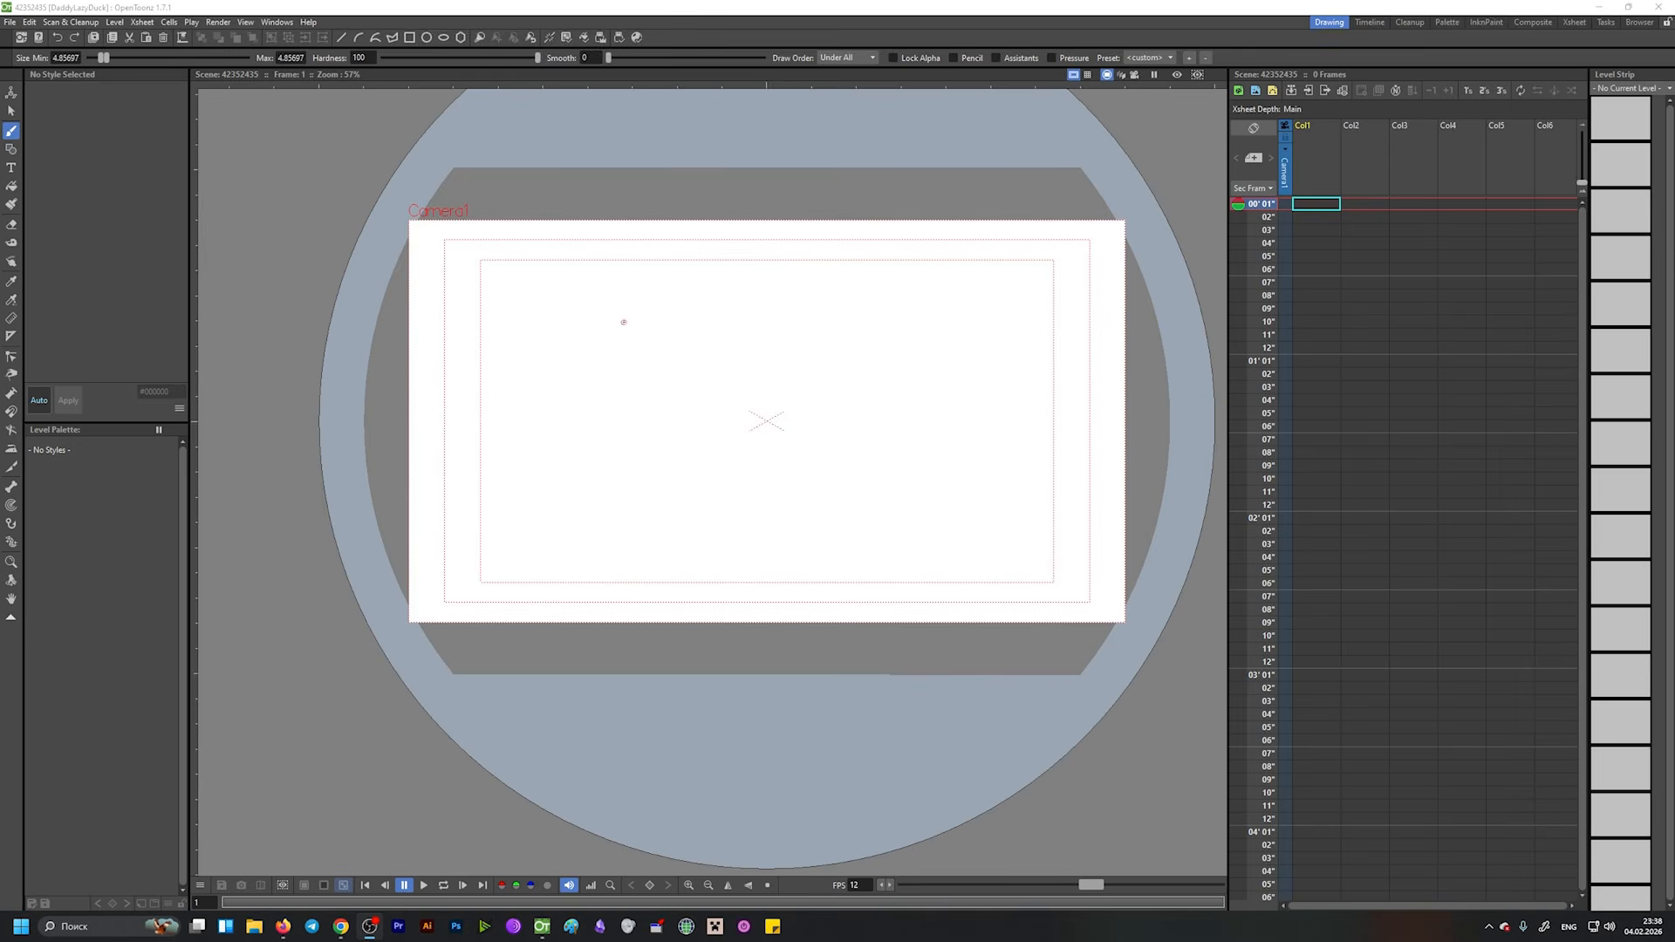
# Paint a long curved black brush stroke in frame 1 of the first column, after undoing the small test marks.
pyautogui.moveTo(627, 300); pyautogui.dragTo(631, 315)
pyautogui.scroll(3, 646, 366)
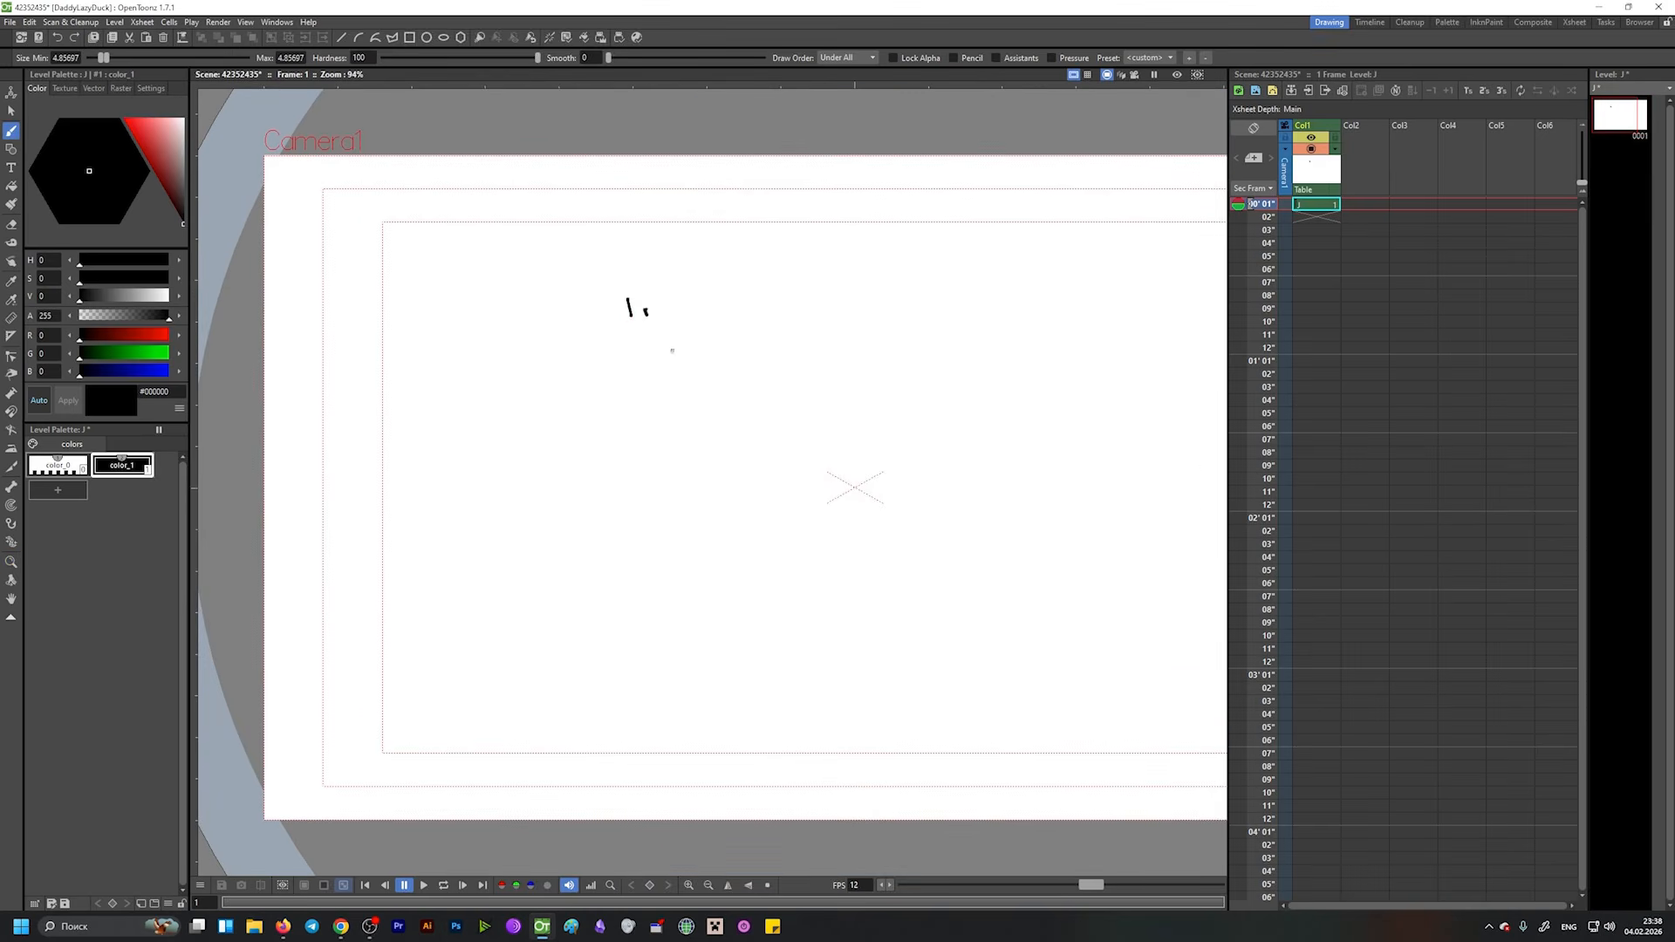
pyautogui.hotkey('ctrl', 'z')
pyautogui.moveTo(624, 237); pyautogui.dragTo(689, 513)
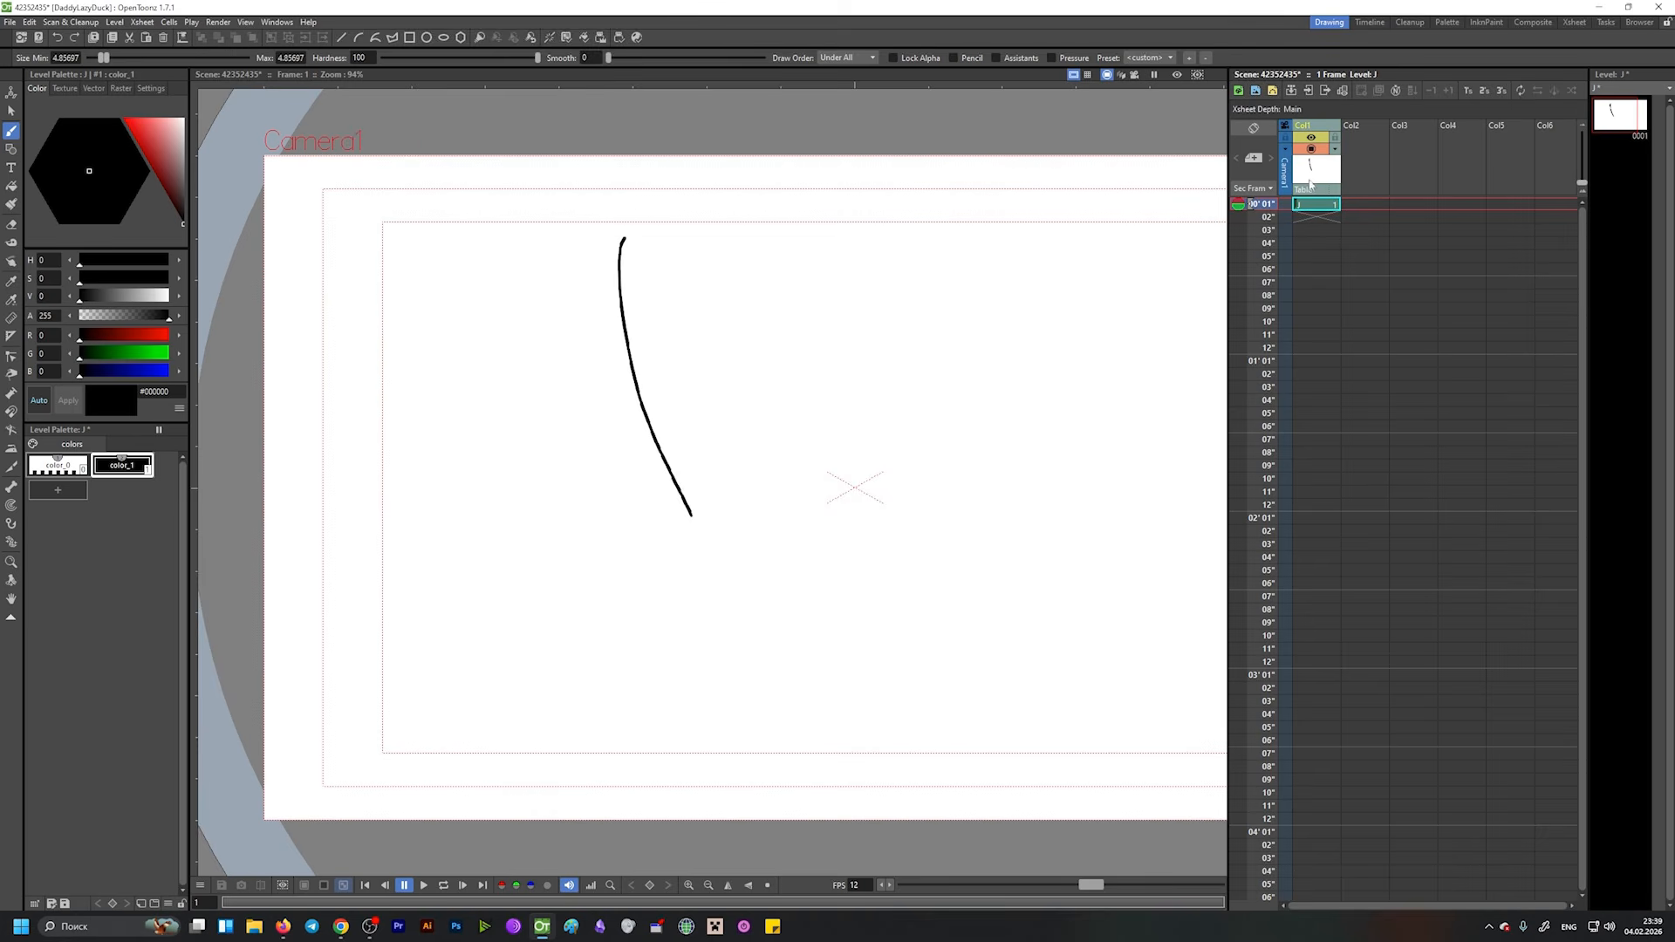
pyautogui.click(1316, 213)
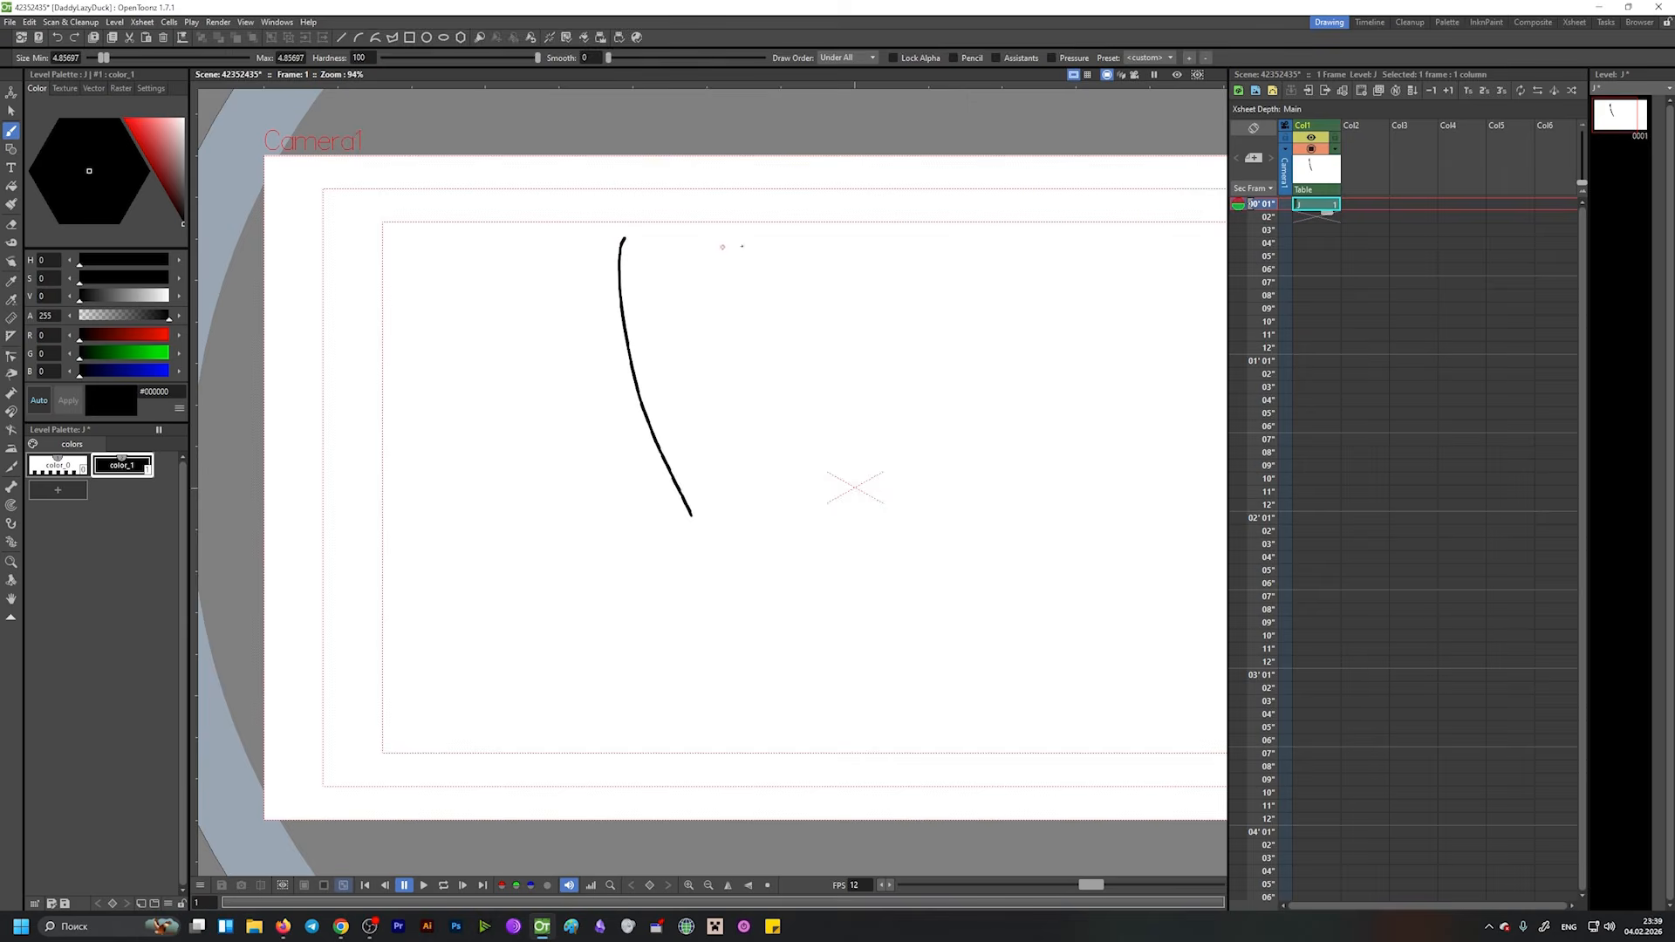
# Create Raster Level K at 1920 × 1080 px in Col2 with its missing folder, and paint a parallel curve beside the first one.
pyautogui.click(1365, 204)
pyautogui.click(1255, 90)
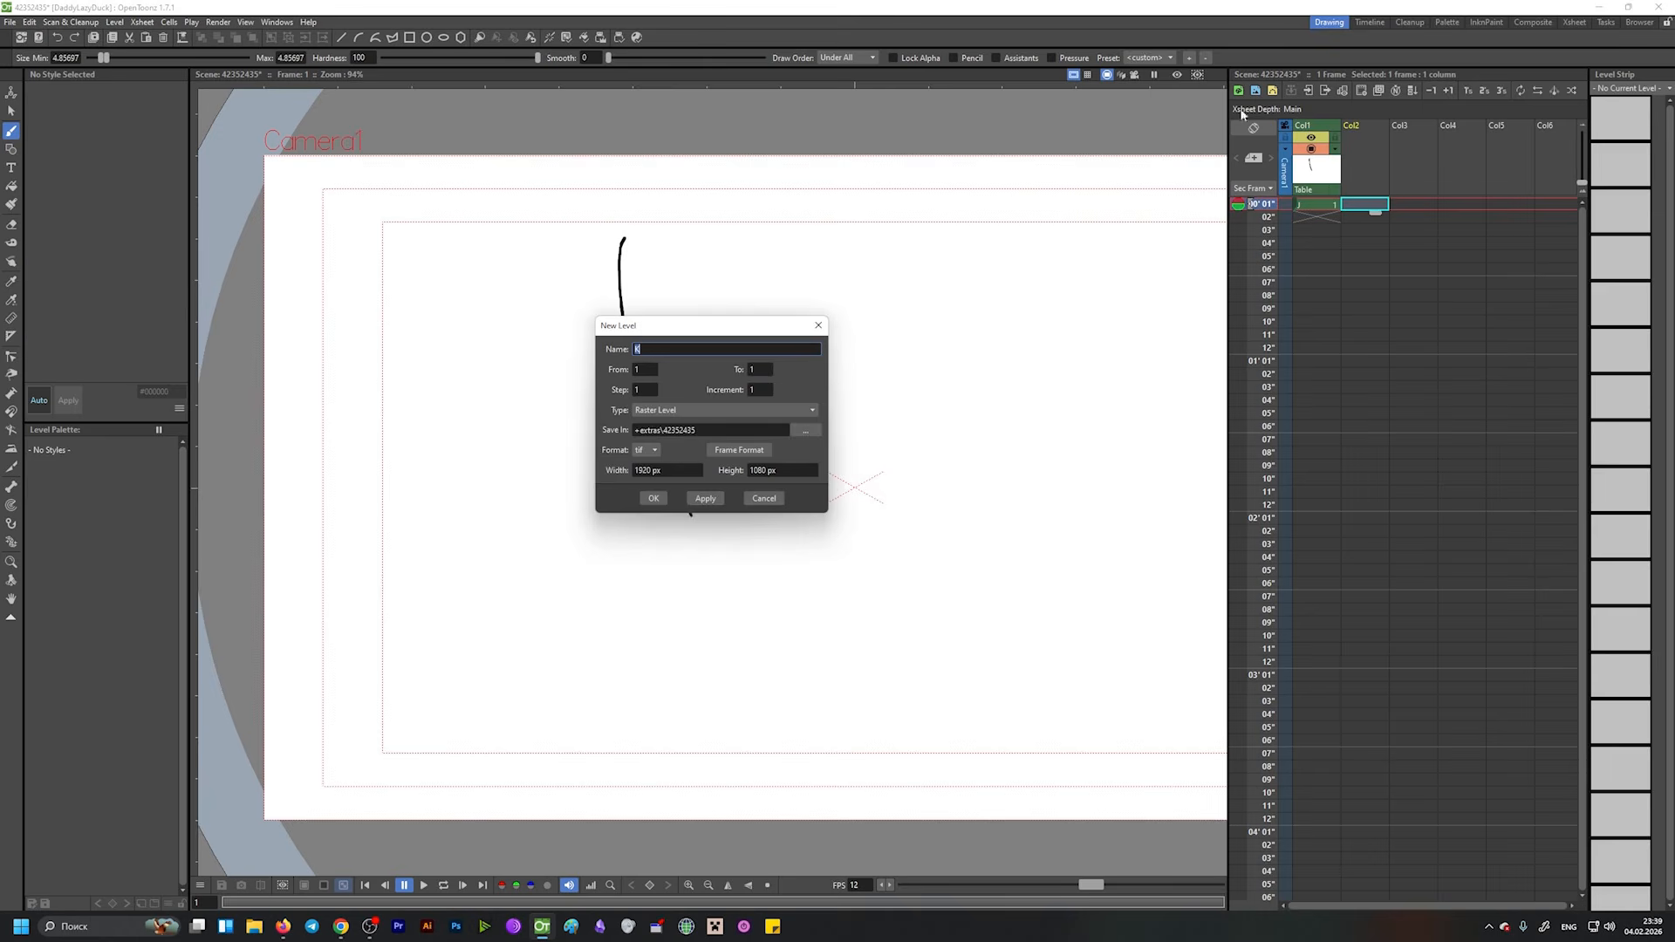
pyautogui.click(653, 498)
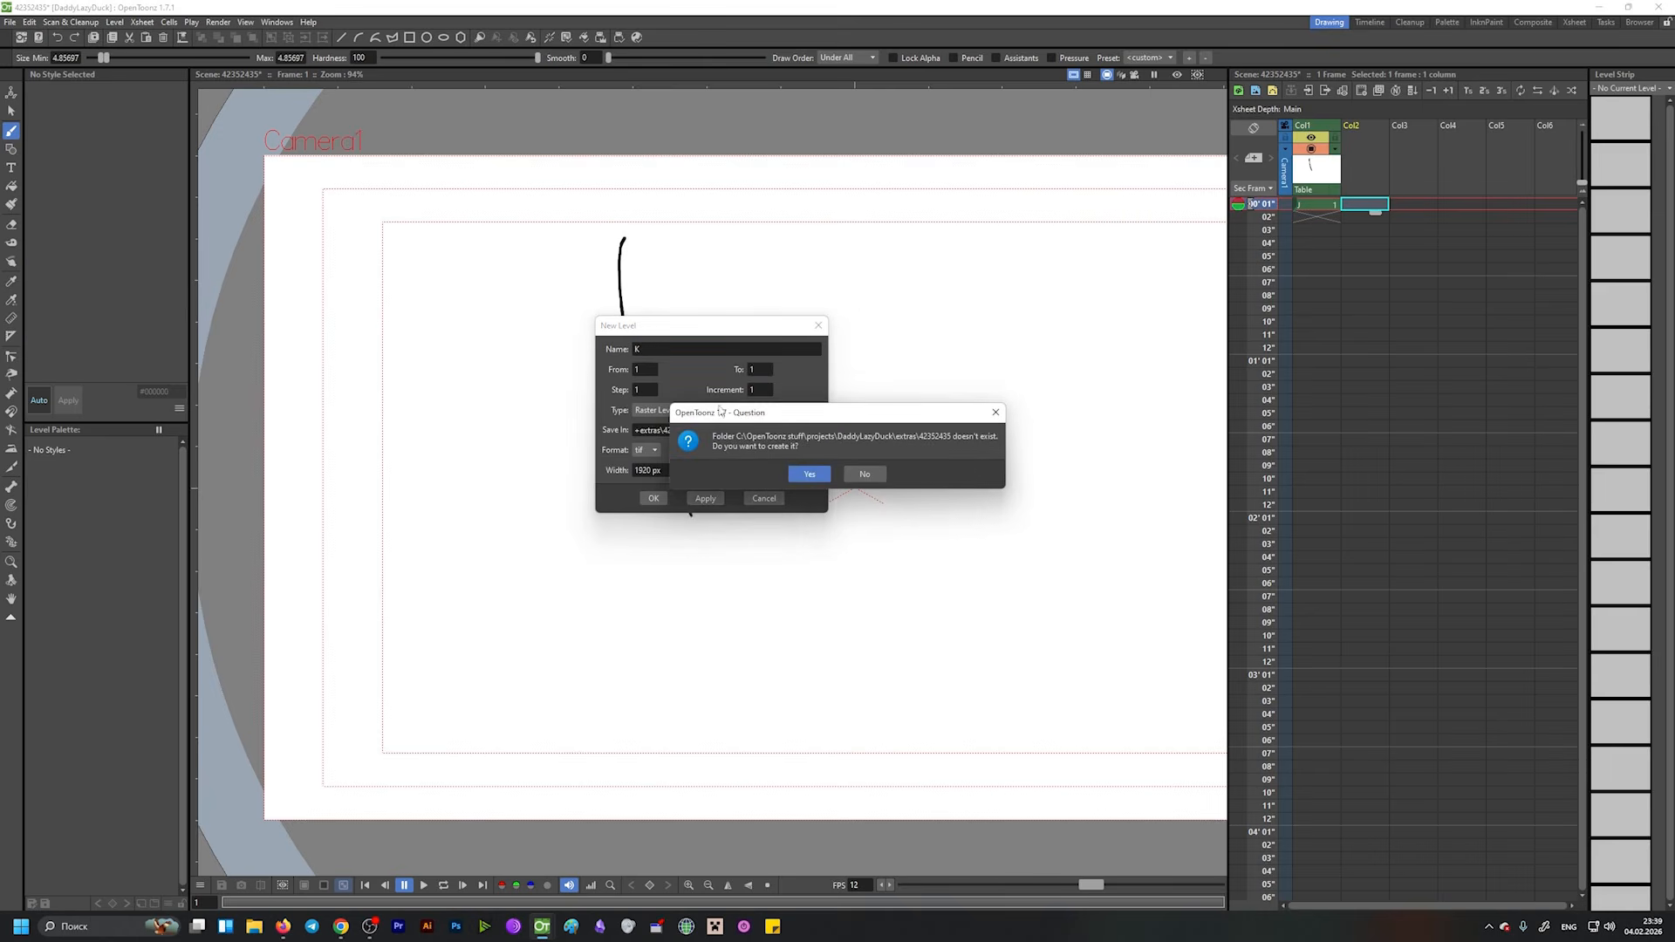
pyautogui.click(801, 470)
pyautogui.moveTo(646, 234)
pyautogui.mouseDown()
pyautogui.moveTo(647, 319)
pyautogui.moveTo(731, 521)
pyautogui.mouseUp()
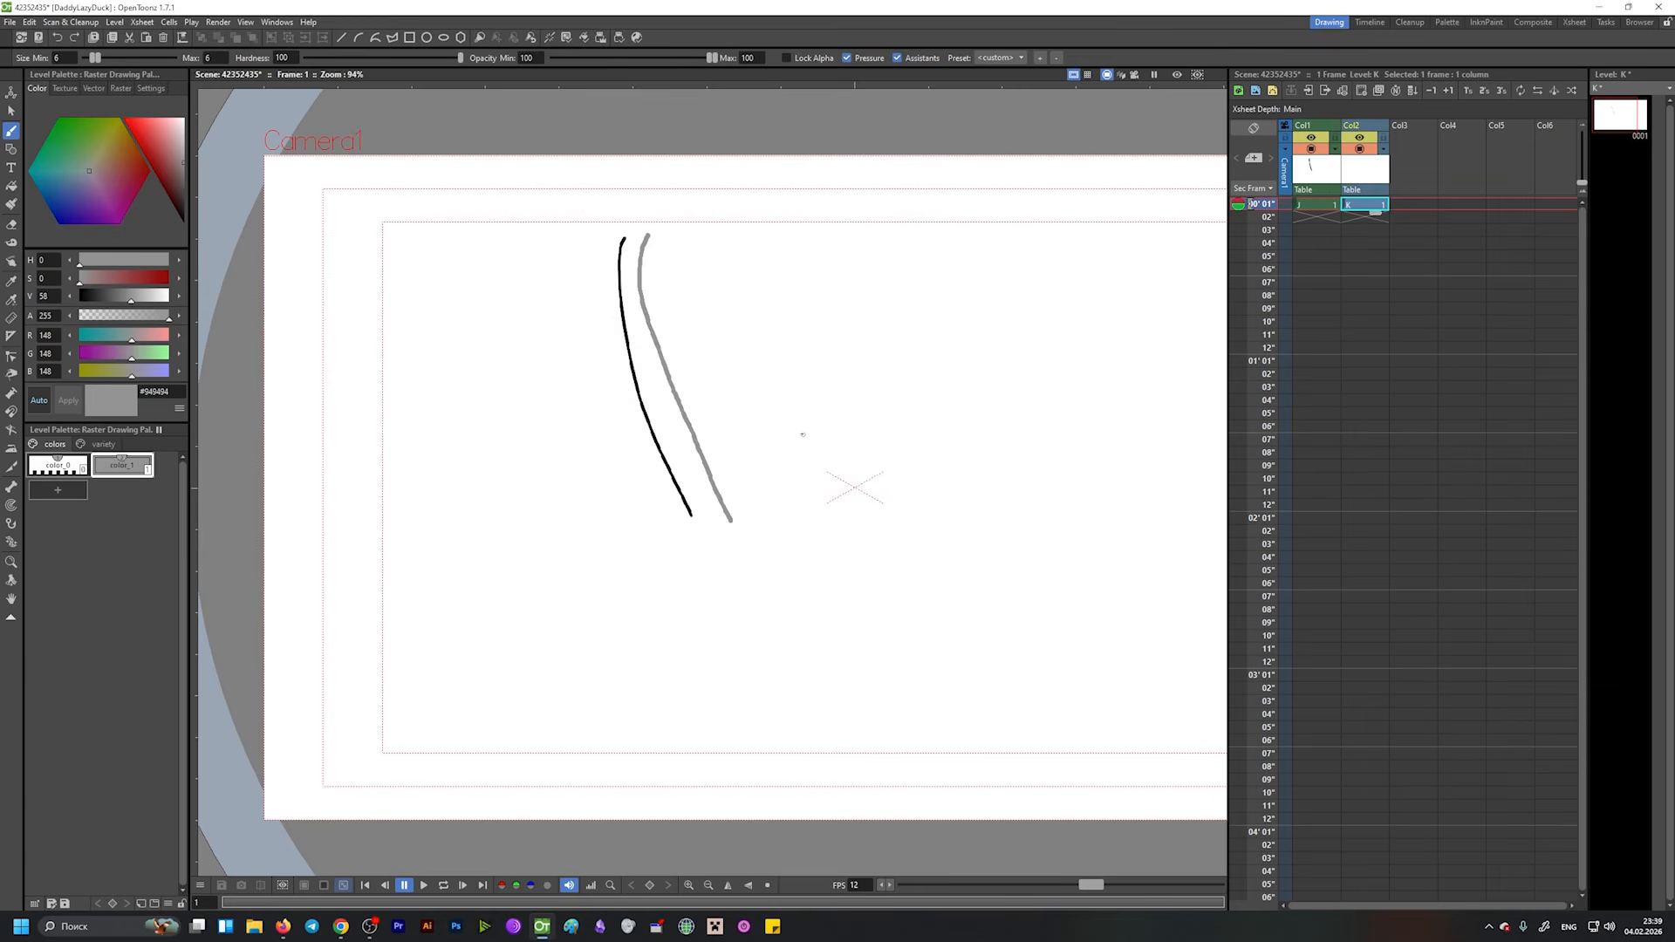
# Create a Toonz Vector Level in Col3 and draw a third curve parallel to the other two.
pyautogui.click(1392, 204)
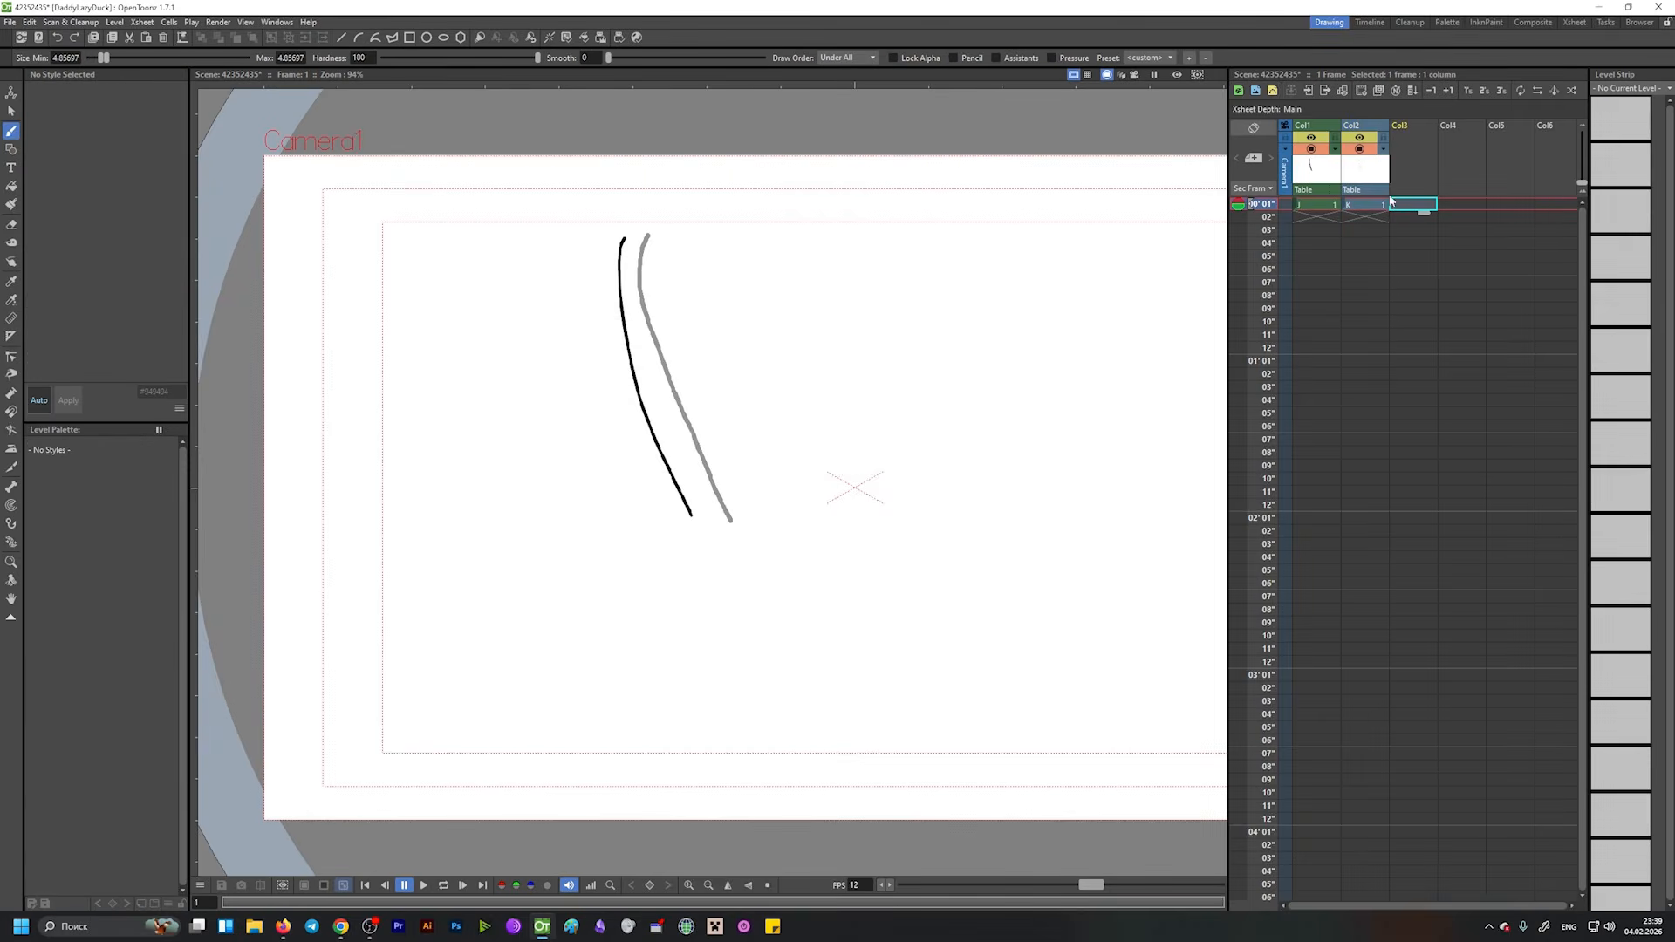
pyautogui.click(1274, 90)
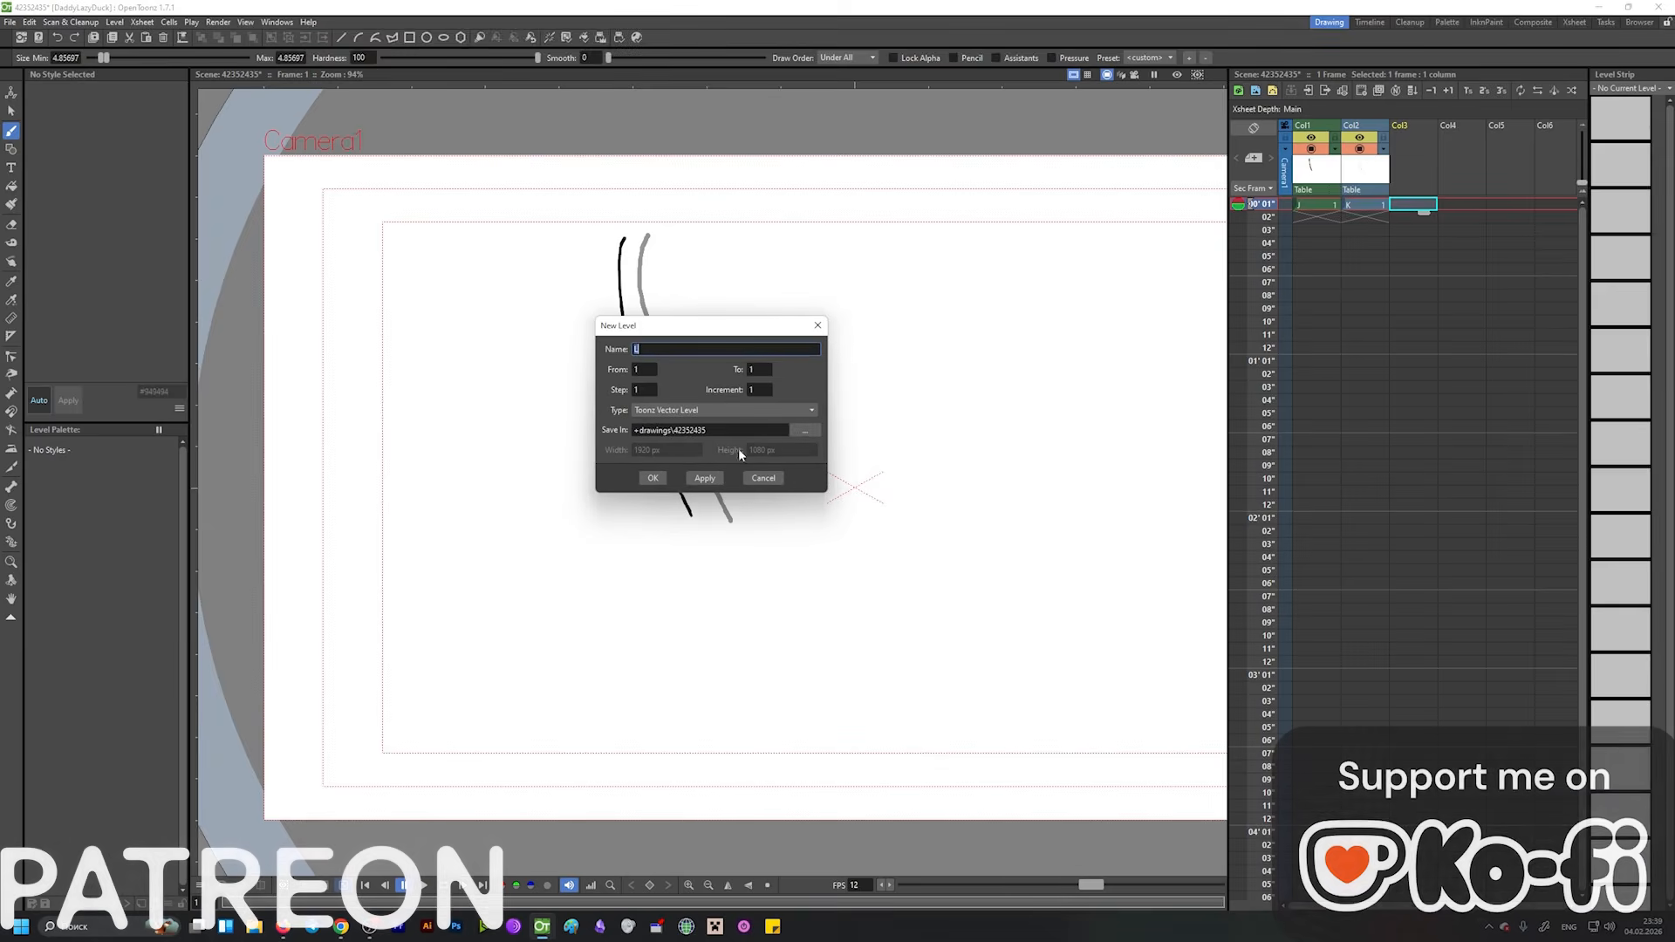
pyautogui.click(653, 494)
pyautogui.moveTo(667, 233); pyautogui.dragTo(703, 398)
pyautogui.moveTo(752, 501); pyautogui.dragTo(753, 503)
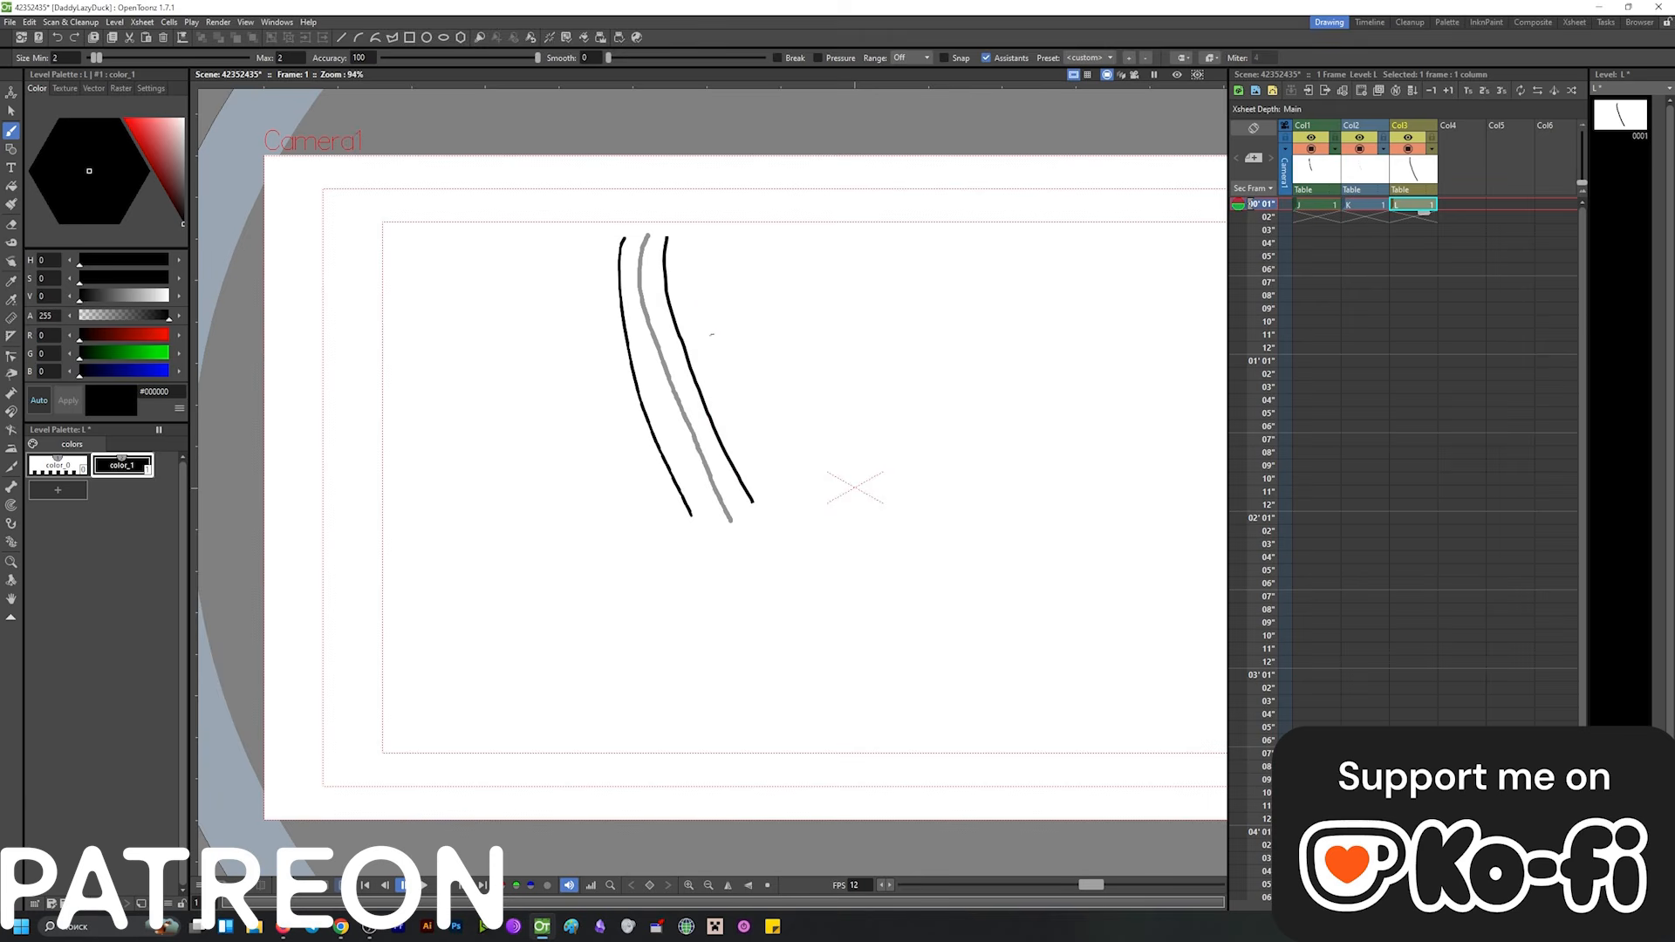
# Paint a small arrowhead-shaped mark beside the first curve in the Col1 drawing.
pyautogui.hotkey('shift', 'space')
pyautogui.moveTo(628, 280)
pyautogui.mouseDown()
pyautogui.moveTo(695, 273)
pyautogui.moveTo(775, 305)
pyautogui.moveTo(741, 322)
pyautogui.mouseUp()
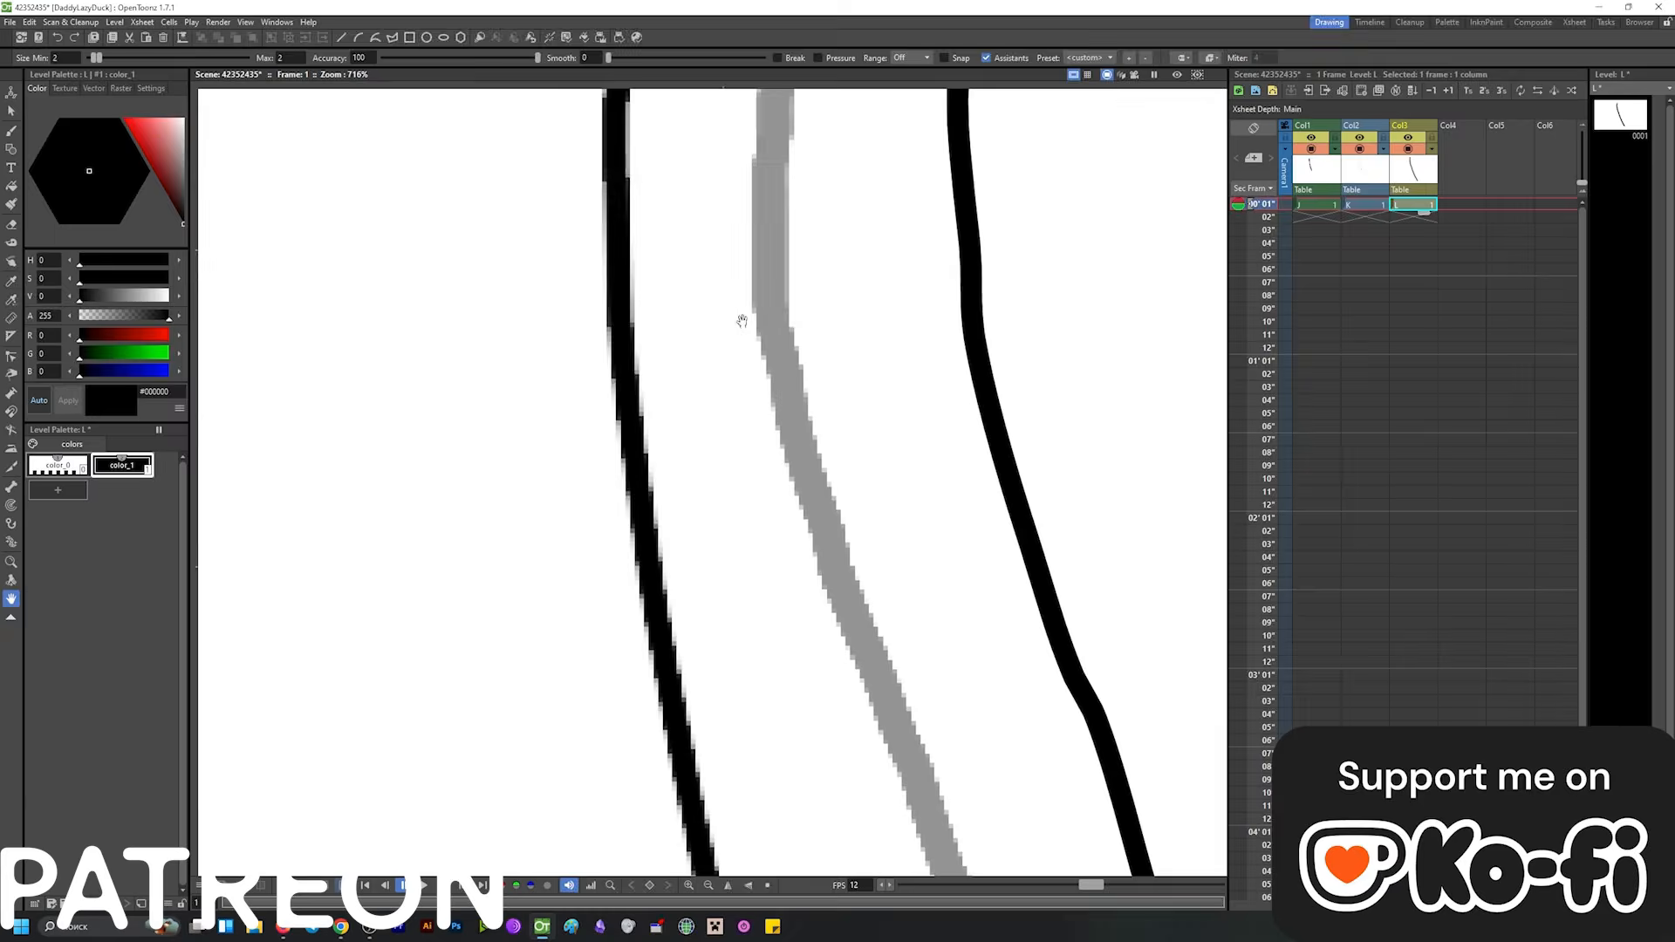
pyautogui.click(1309, 205)
pyautogui.moveTo(454, 381)
pyautogui.mouseDown()
pyautogui.moveTo(506, 411)
pyautogui.moveTo(484, 438)
pyautogui.mouseUp()
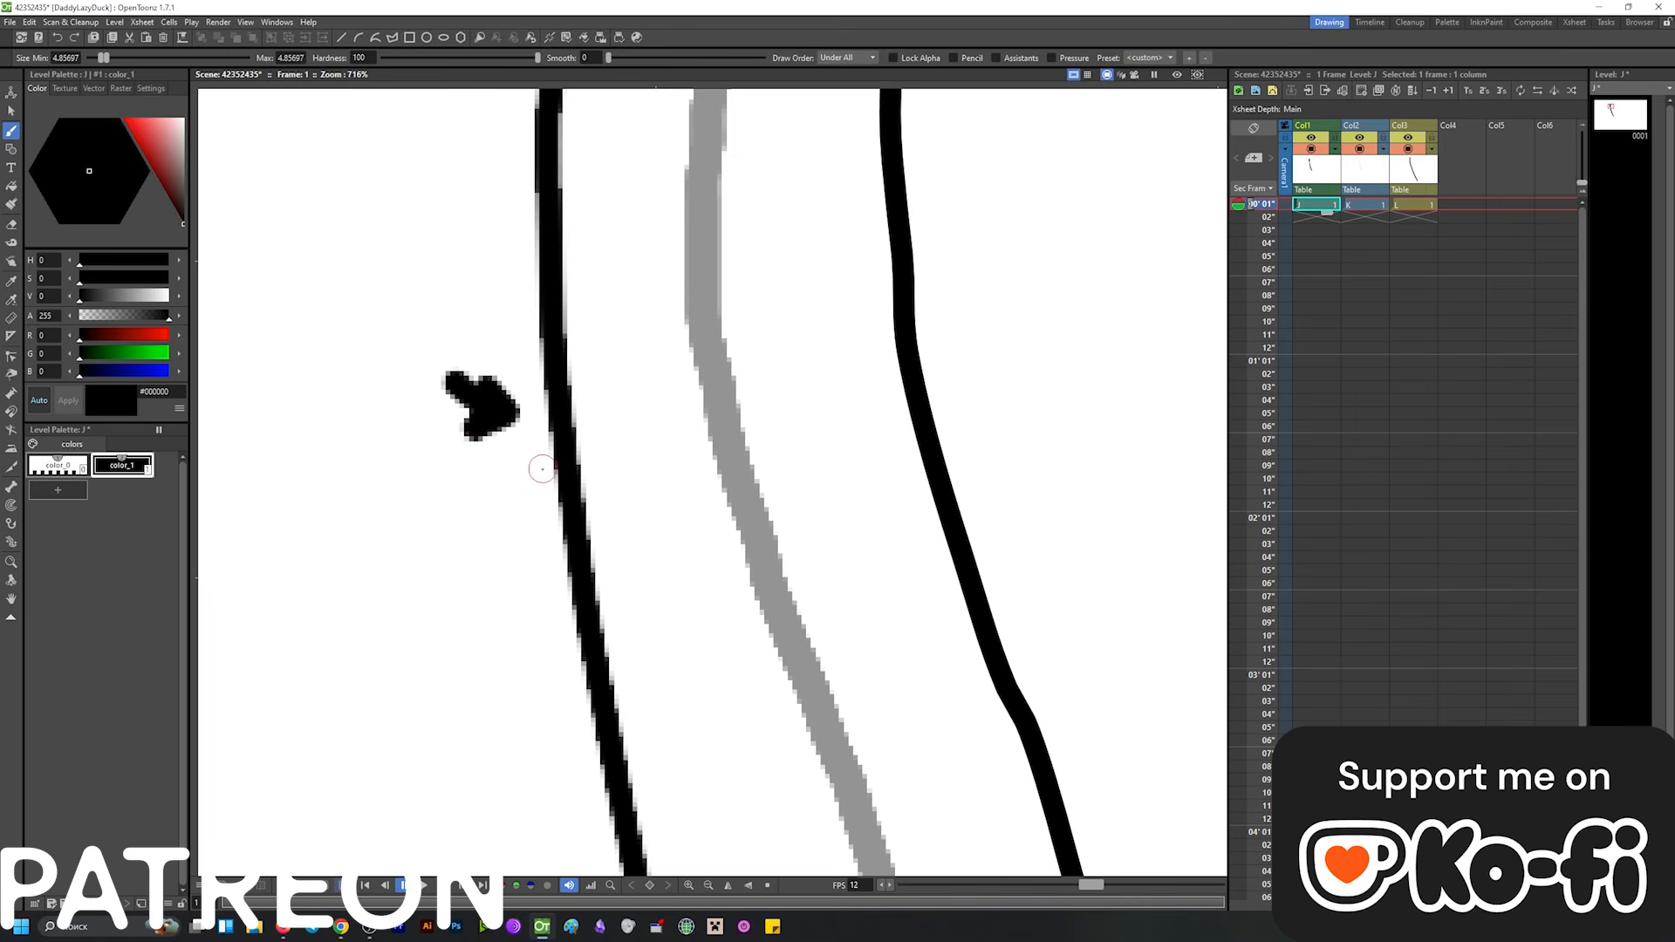
# Paint a round dot and a short dab just above the arrowhead mark with brush size 4.85697.
pyautogui.hotkey('shift', 'space')
pyautogui.moveTo(546, 389)
pyautogui.mouseDown()
pyautogui.moveTo(685, 434)
pyautogui.moveTo(518, 394)
pyautogui.moveTo(644, 412)
pyautogui.mouseUp()
pyautogui.press('b')
pyautogui.click(597, 281)
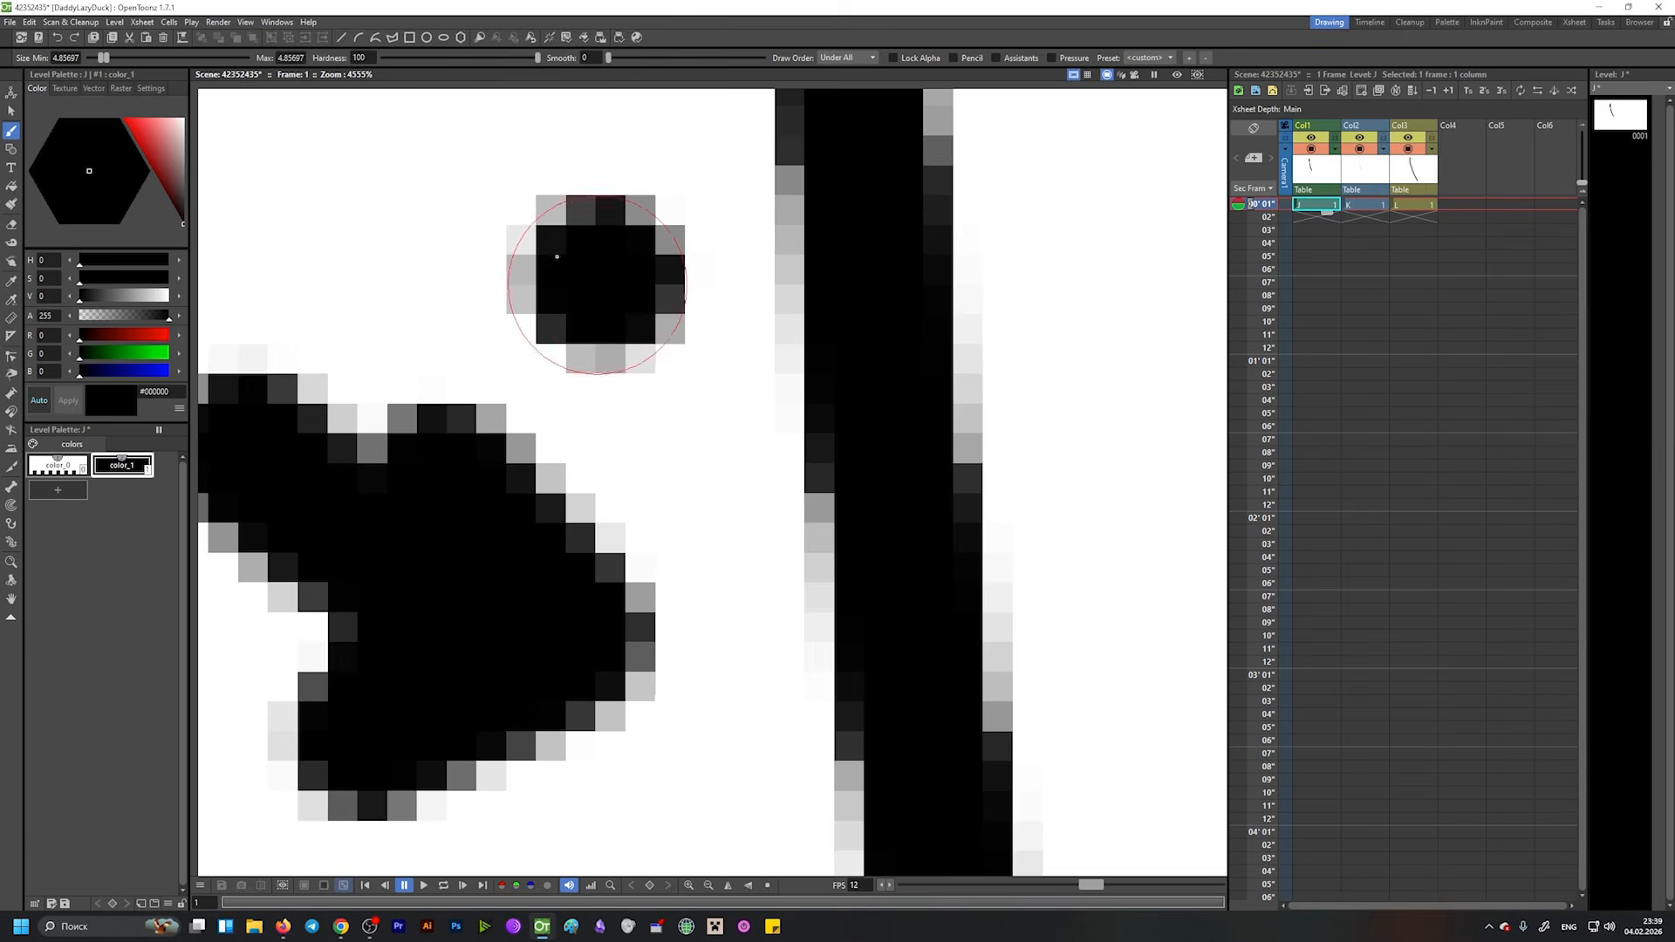
pyautogui.moveTo(412, 229); pyautogui.dragTo(362, 233)
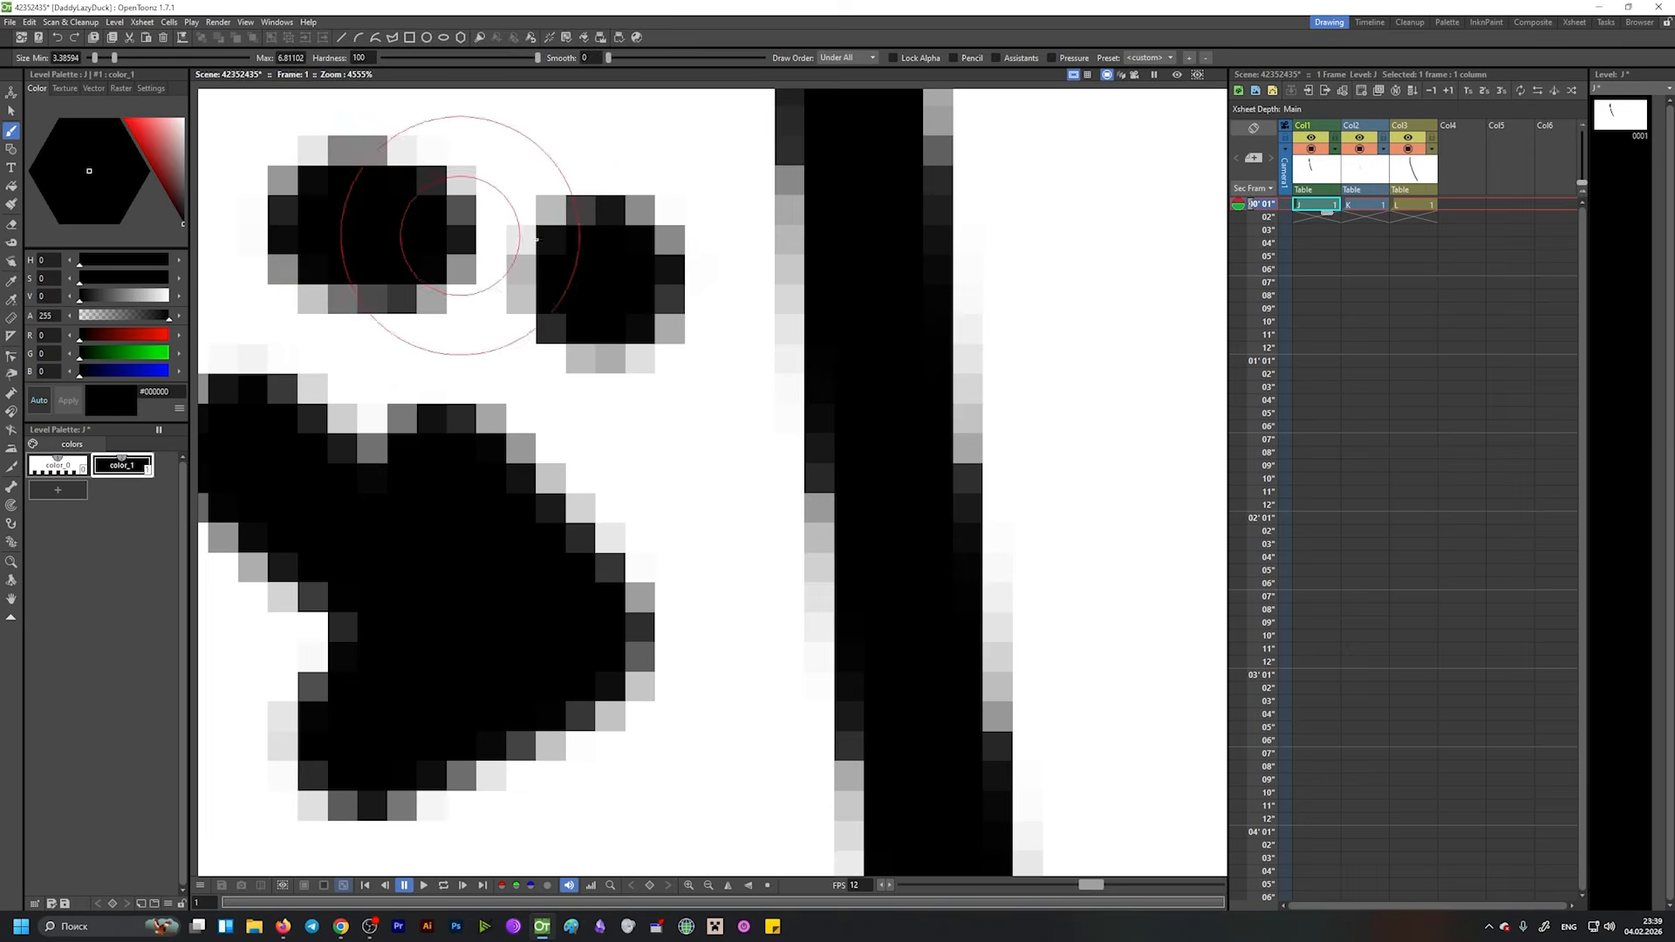
# Set the brush size to 3.38594 minimum and 6.81102 maximum, and paint a single dot below the arrowhead mark.
pyautogui.press('h')
pyautogui.moveTo(666, 474); pyautogui.dragTo(720, 62)
pyautogui.press('b')
pyautogui.click(465, 638)
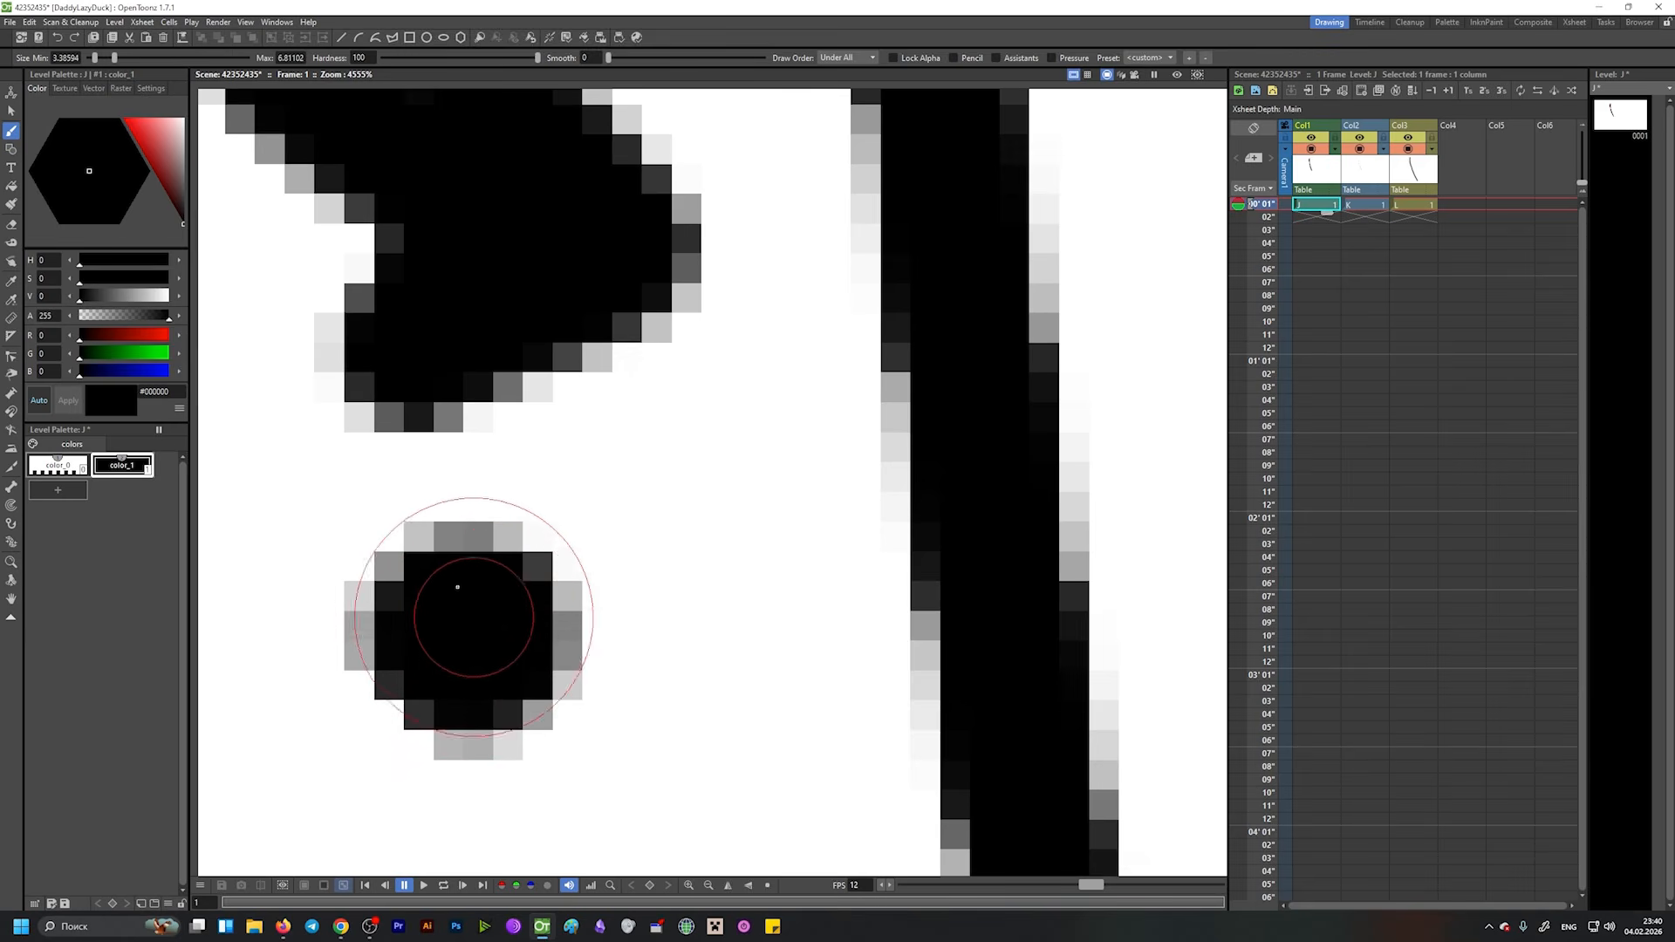
# Examine the pixel edges of the painted marks and the first two curves, with the Eraser tool made active.
pyautogui.hotkey('shift', 'space')
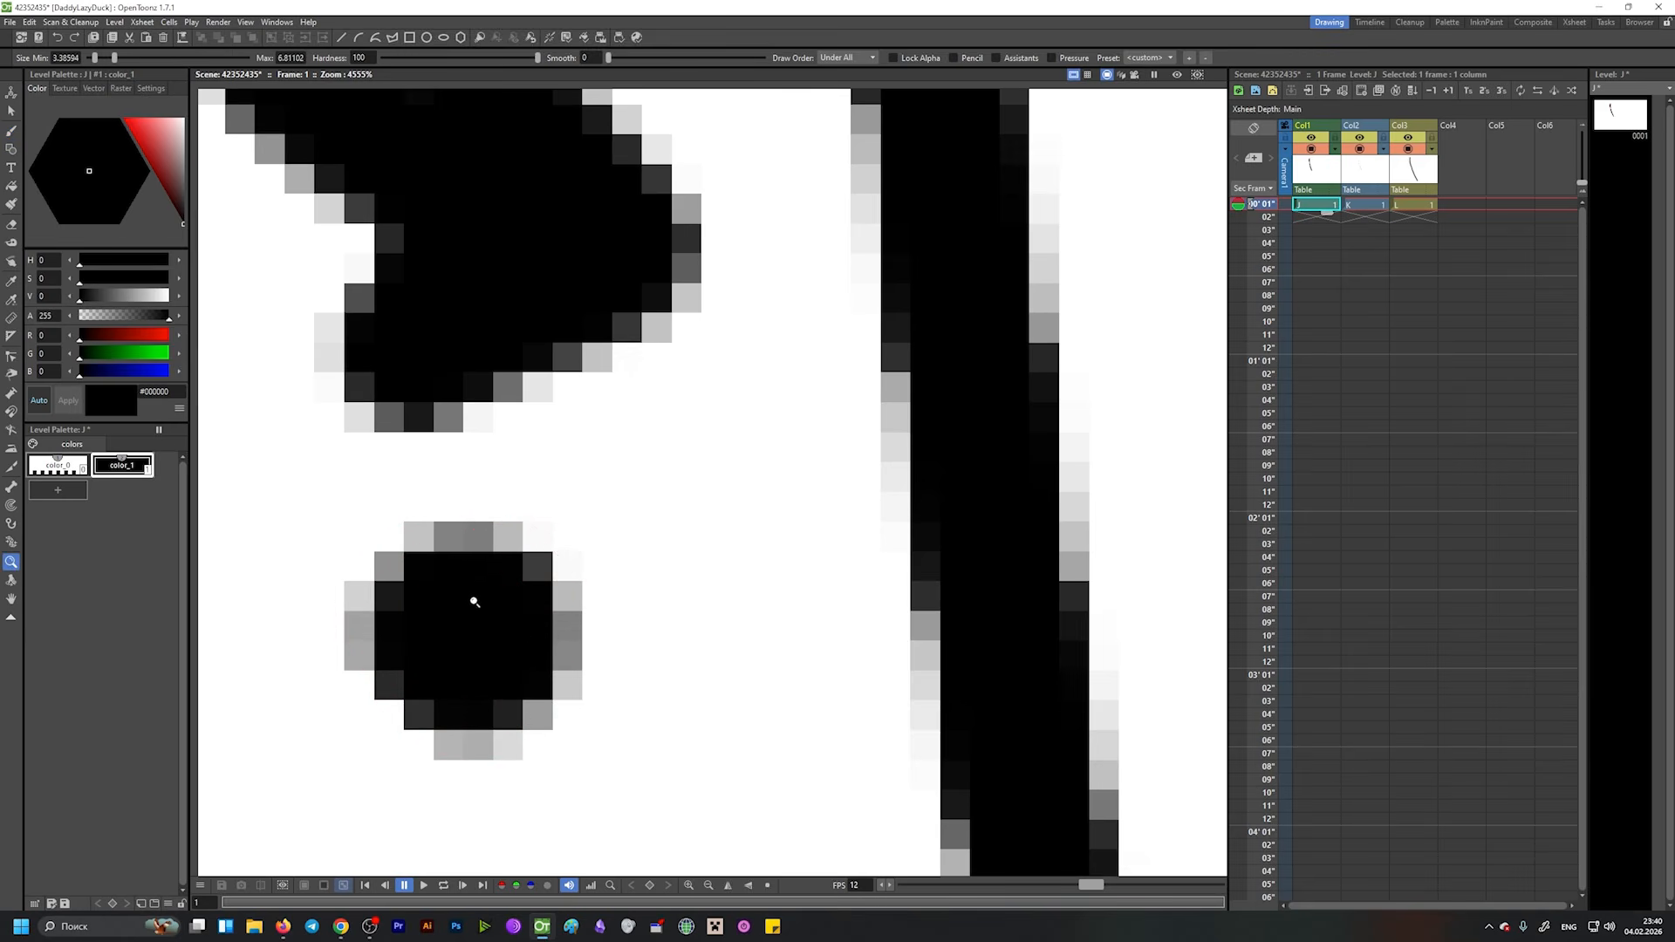
pyautogui.moveTo(541, 629); pyautogui.dragTo(464, 610)
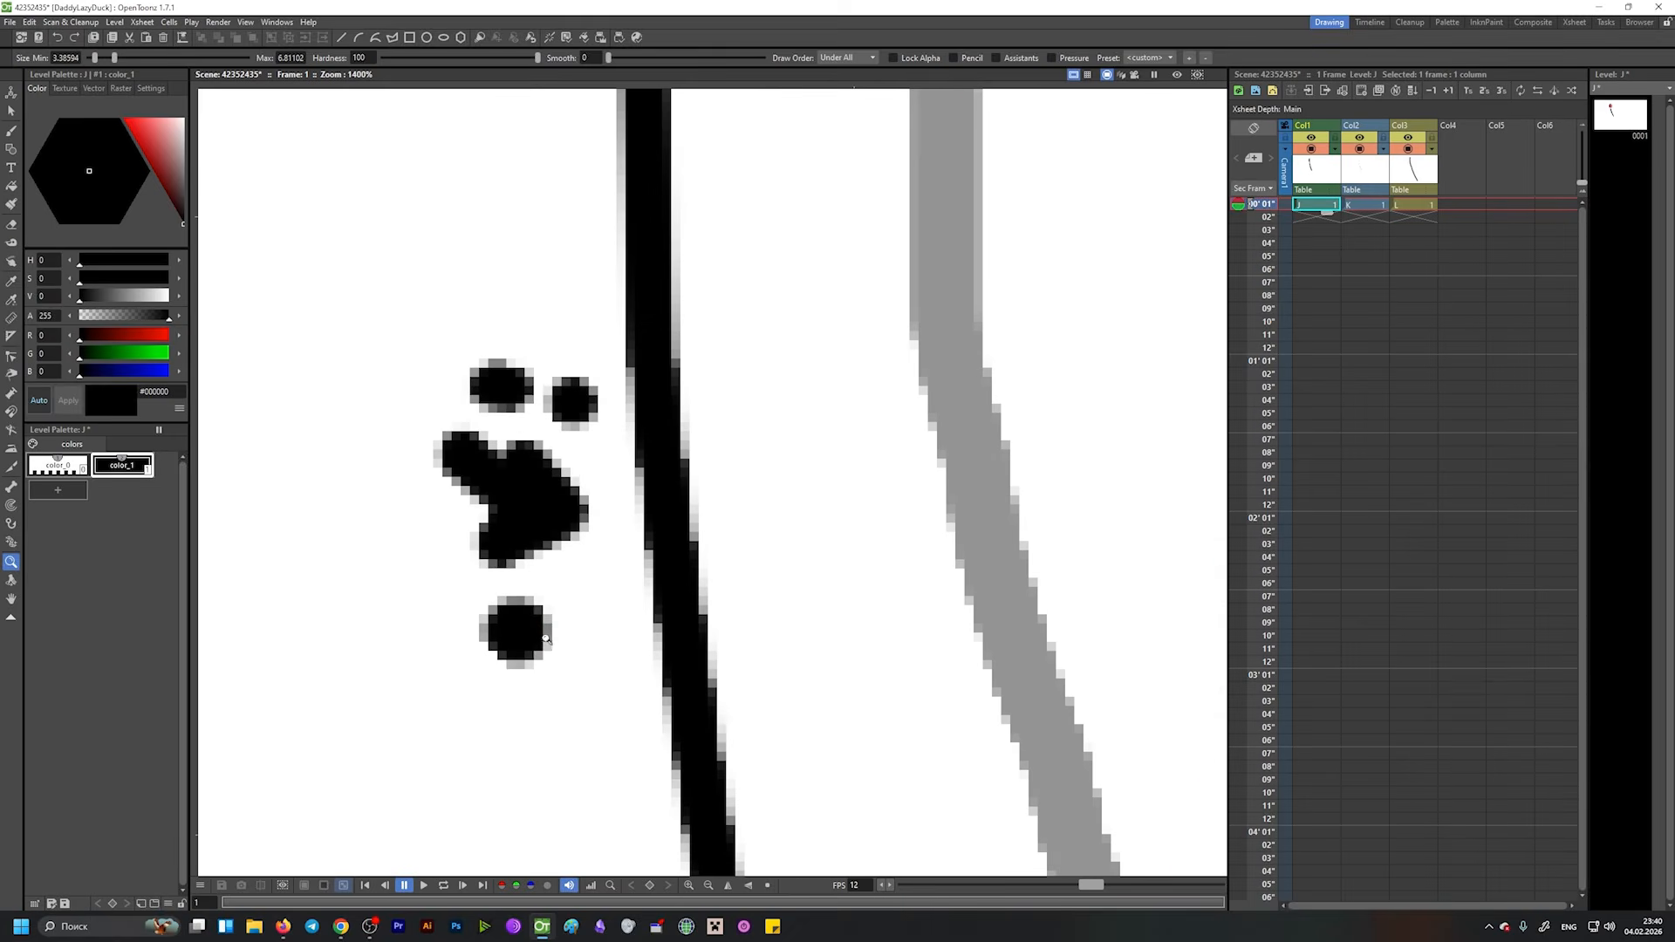
pyautogui.press('a')
pyautogui.moveTo(411, 695)
pyautogui.mouseDown()
pyautogui.moveTo(338, 715)
pyautogui.moveTo(344, 672)
pyautogui.moveTo(306, 655)
pyautogui.moveTo(217, 677)
pyautogui.mouseUp()
pyautogui.moveTo(729, 522); pyautogui.dragTo(654, 586)
# Examine the vector curve's edges at very high magnification and compare them with the two raster curves.
pyautogui.press('space')
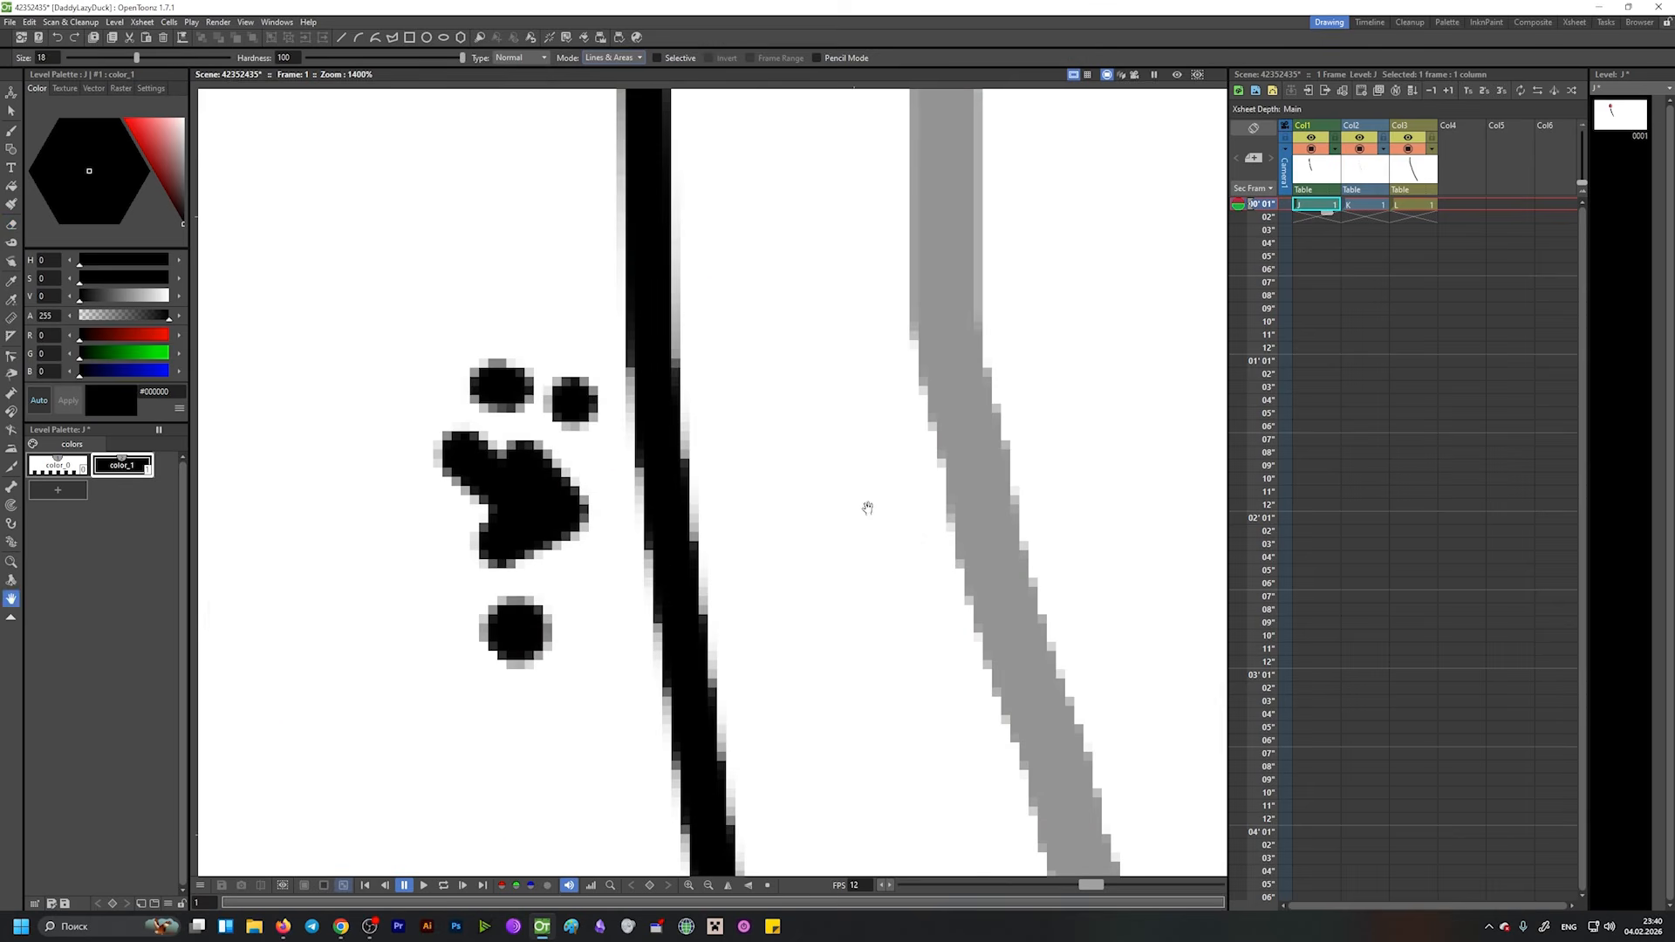
pyautogui.moveTo(874, 508); pyautogui.dragTo(662, 494)
pyautogui.moveTo(883, 378)
pyautogui.mouseDown()
pyautogui.moveTo(677, 437)
pyautogui.moveTo(707, 456)
pyautogui.moveTo(580, 423)
pyautogui.mouseUp()
pyautogui.hotkey('shift', 'space')
pyautogui.press('space')
pyautogui.moveTo(870, 407)
pyautogui.mouseDown()
pyautogui.moveTo(612, 402)
pyautogui.moveTo(692, 422)
pyautogui.moveTo(756, 475)
pyautogui.moveTo(715, 463)
pyautogui.mouseUp()
pyautogui.hotkey('shift', 'space')
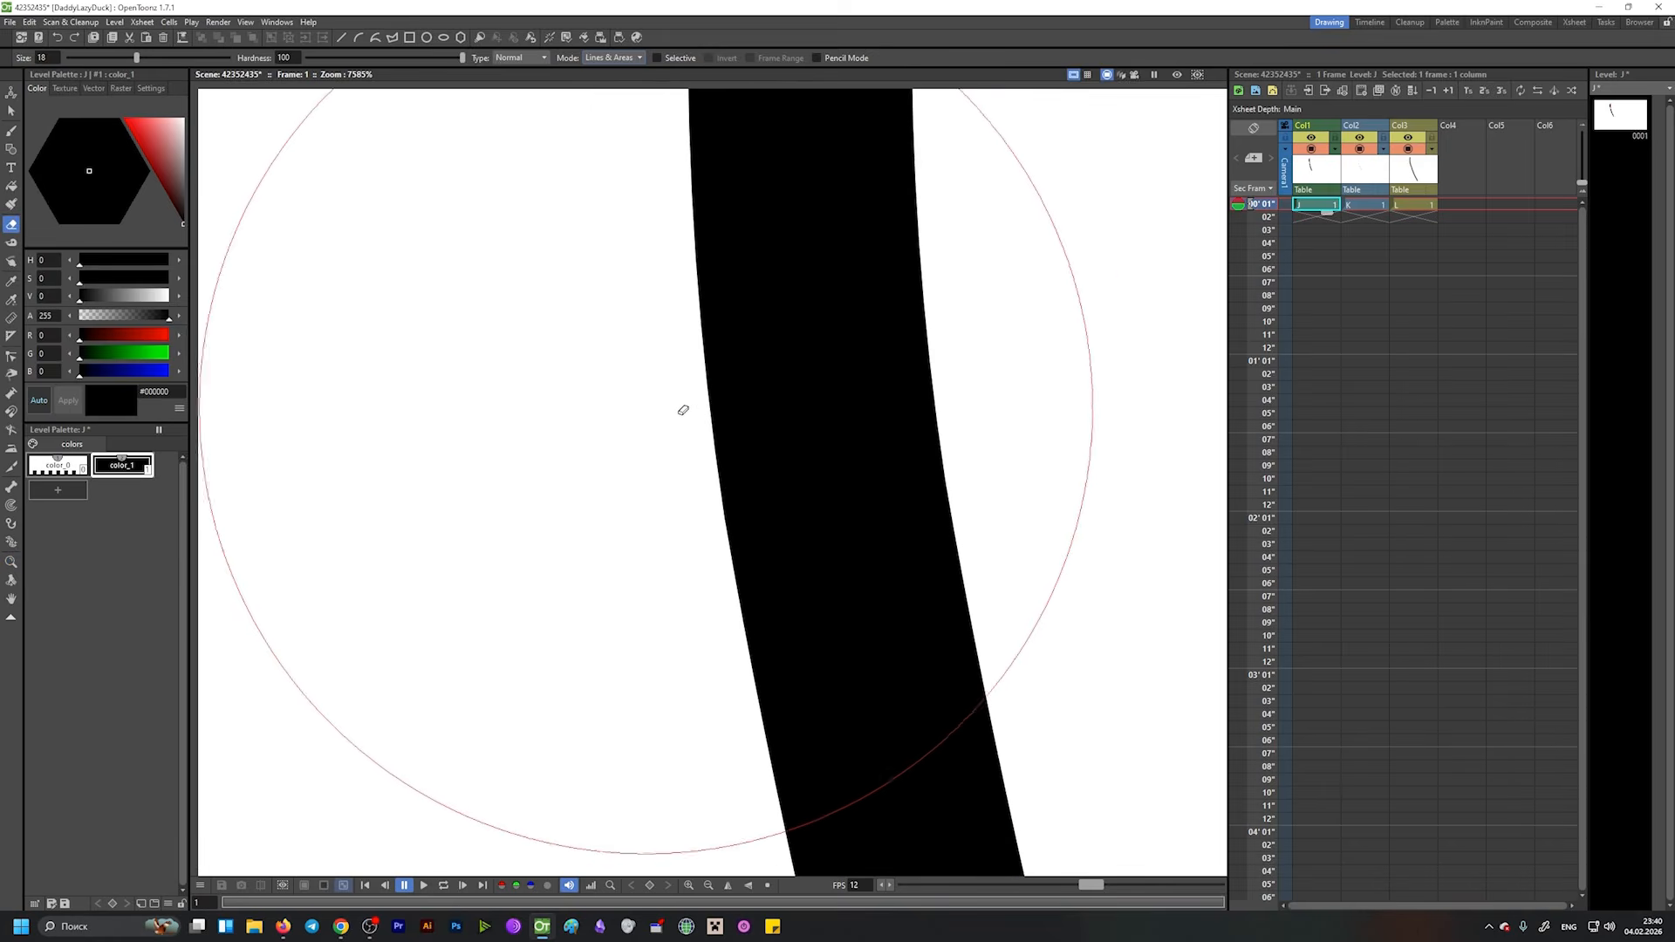
pyautogui.hotkey('shift', 'space')
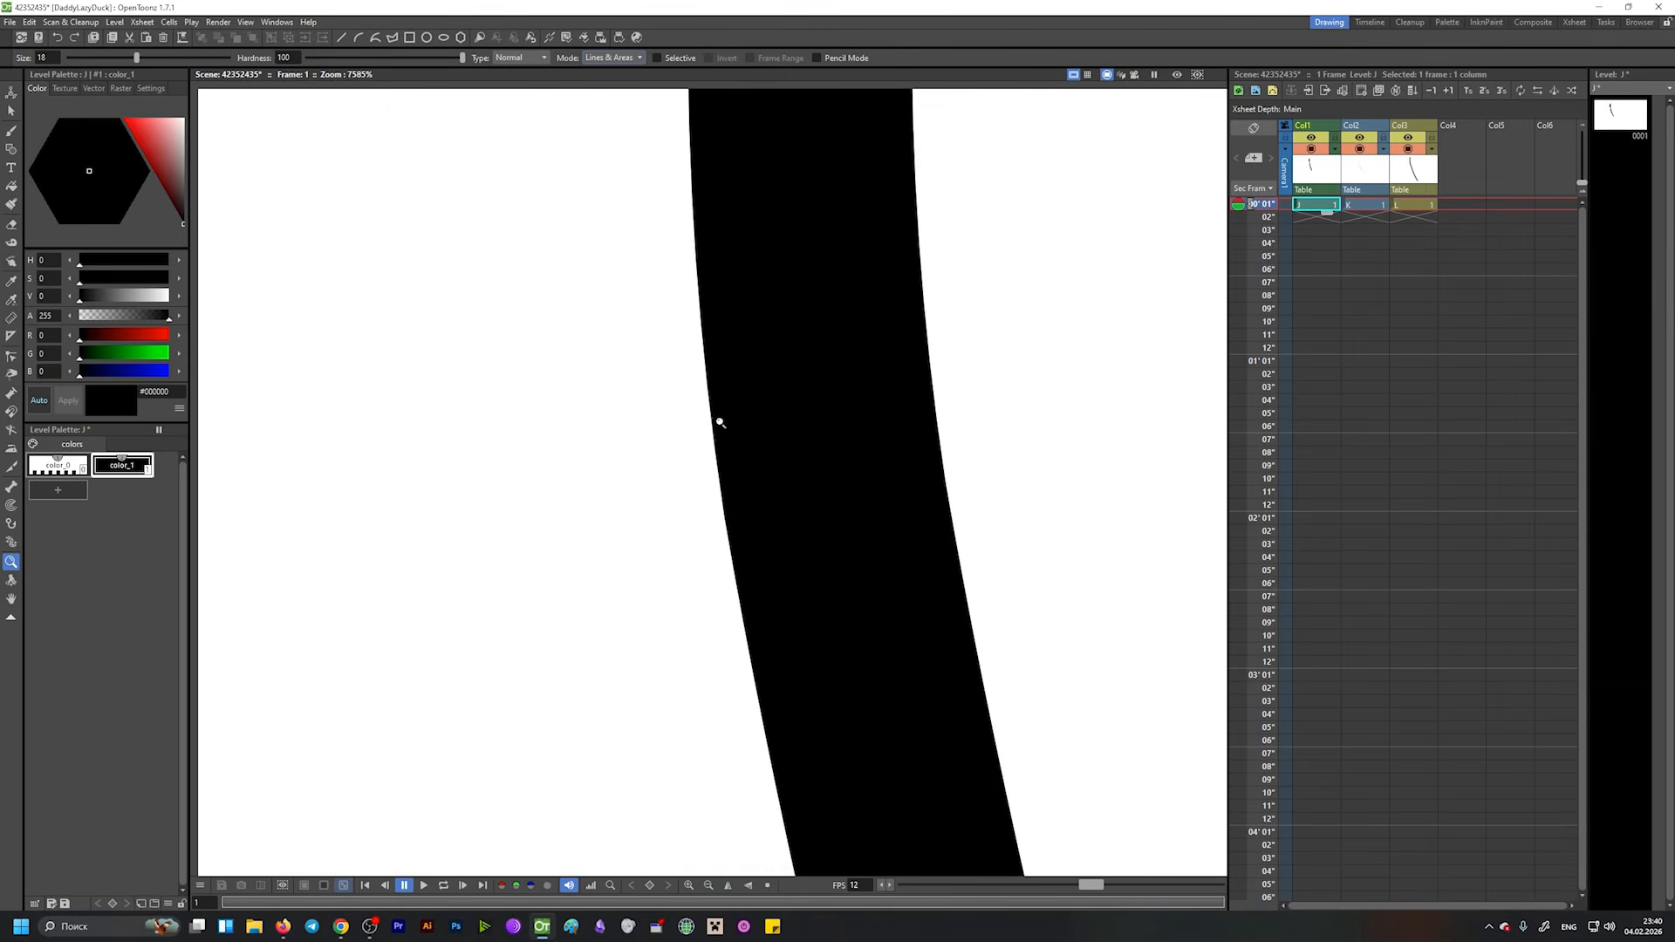
pyautogui.moveTo(698, 408); pyautogui.dragTo(763, 422)
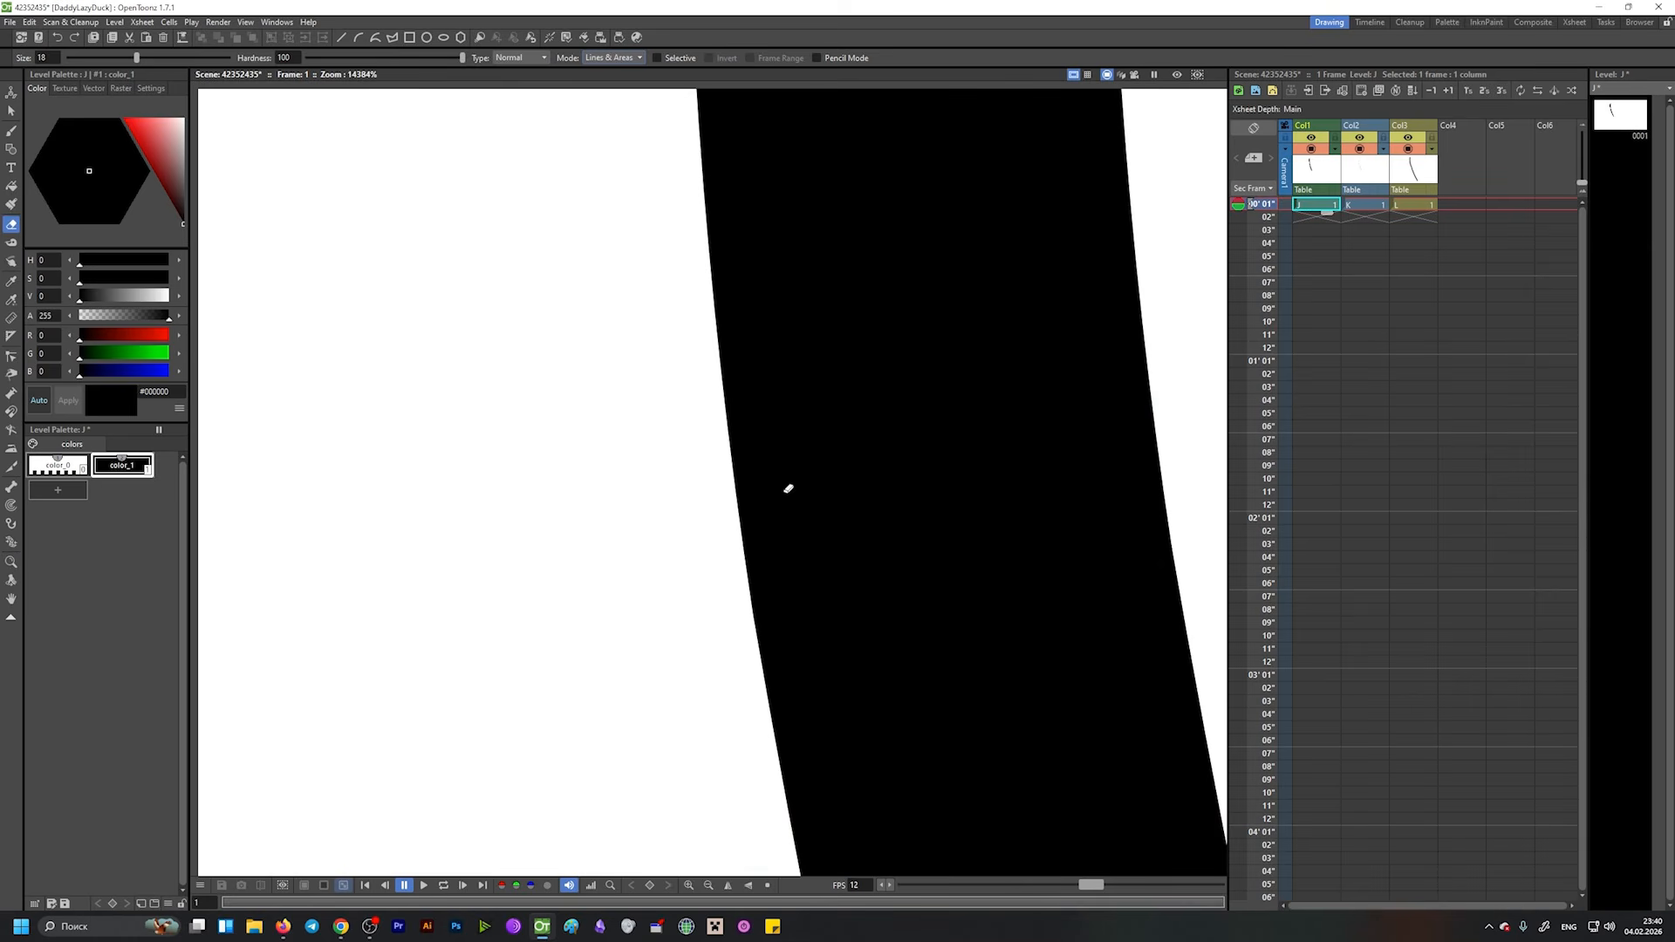
pyautogui.hotkey('shift', 'space')
pyautogui.moveTo(818, 493)
pyautogui.mouseDown()
pyautogui.moveTo(672, 423)
pyautogui.moveTo(759, 431)
pyautogui.moveTo(748, 419)
pyautogui.moveTo(792, 479)
pyautogui.moveTo(722, 384)
pyautogui.mouseUp()
pyautogui.press('space')
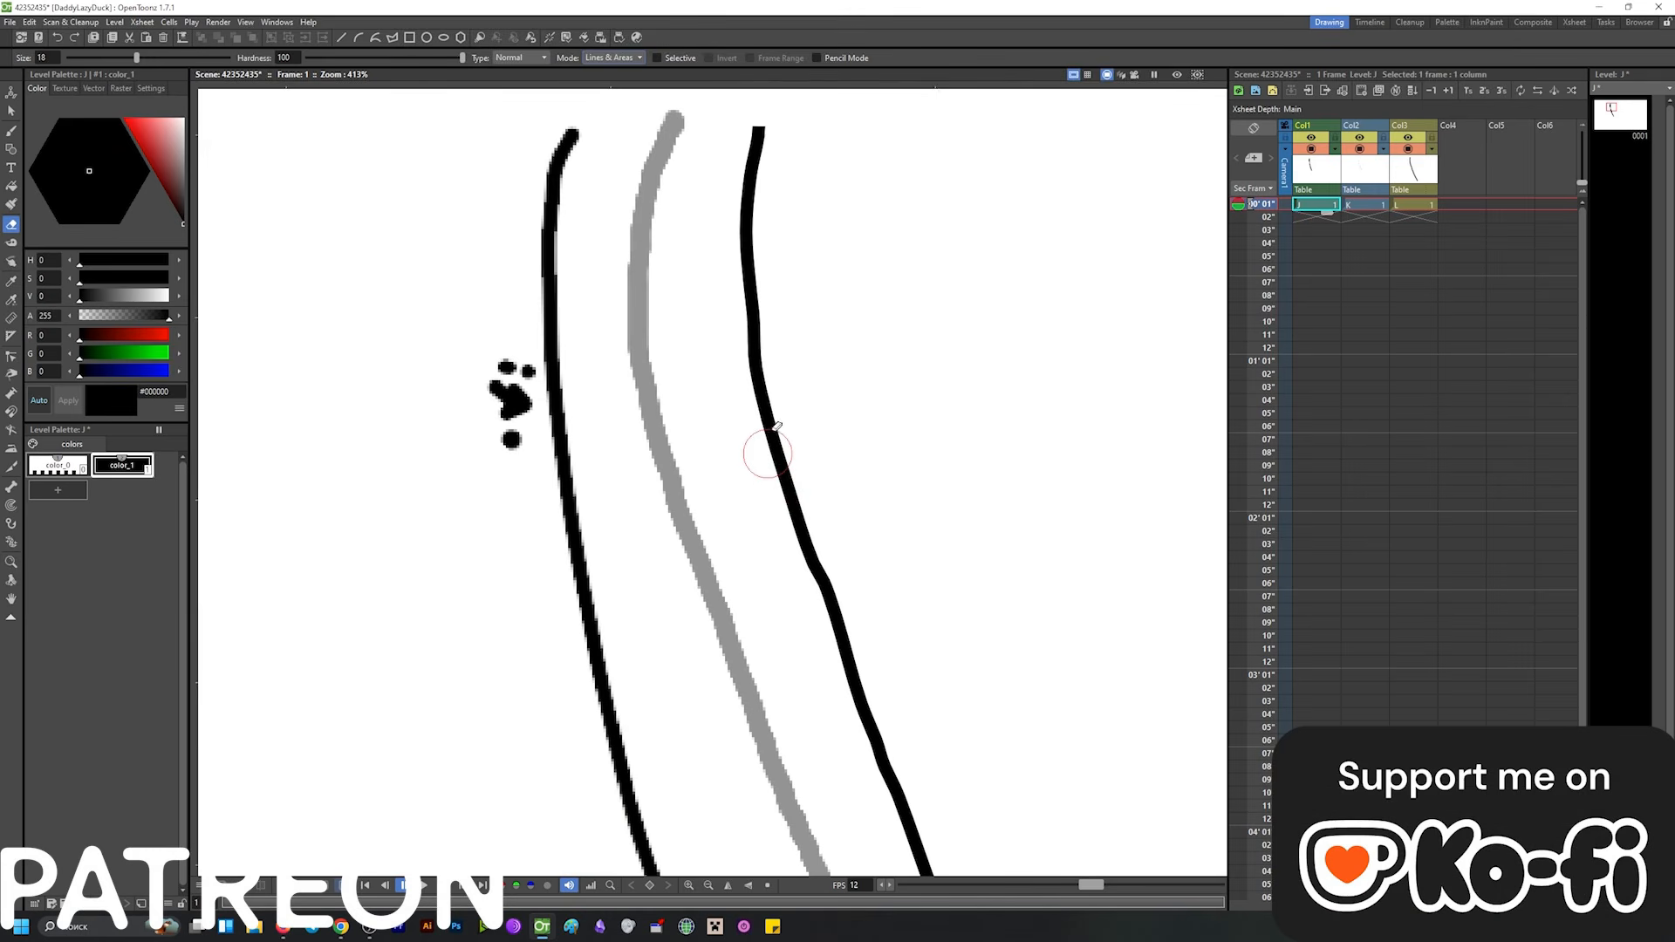
pyautogui.hotkey('shift', 'space')
pyautogui.scroll(-6, 784, 513)
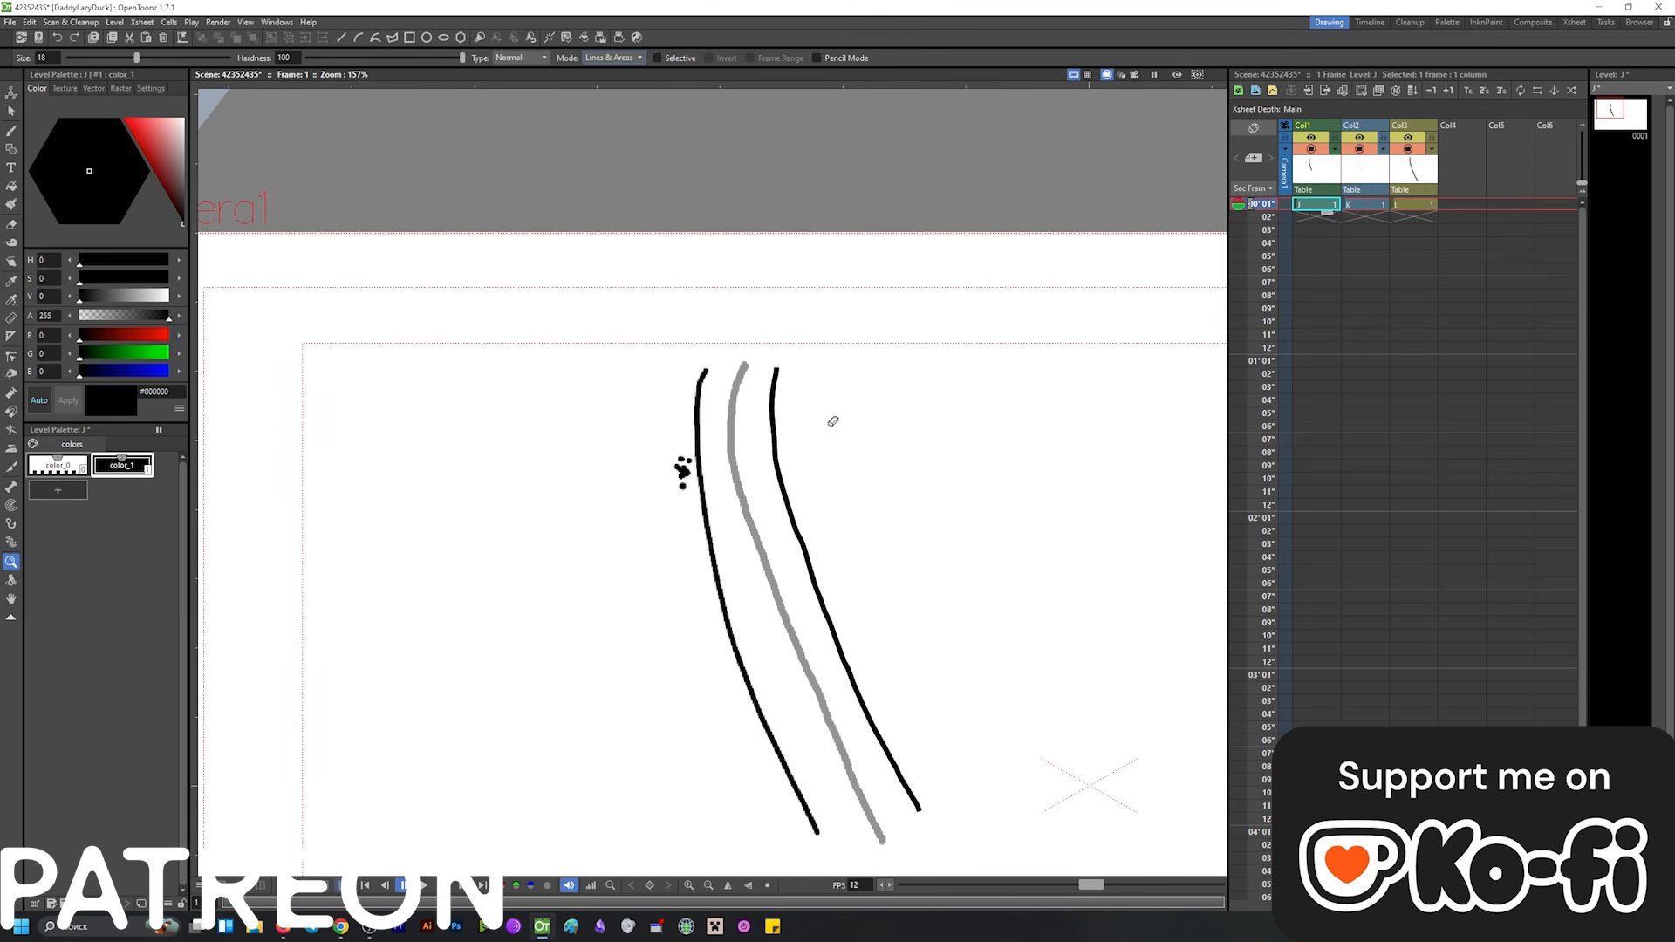
# Hide the Col3 and Col2 drawings in the viewer.
pyautogui.click(1408, 149)
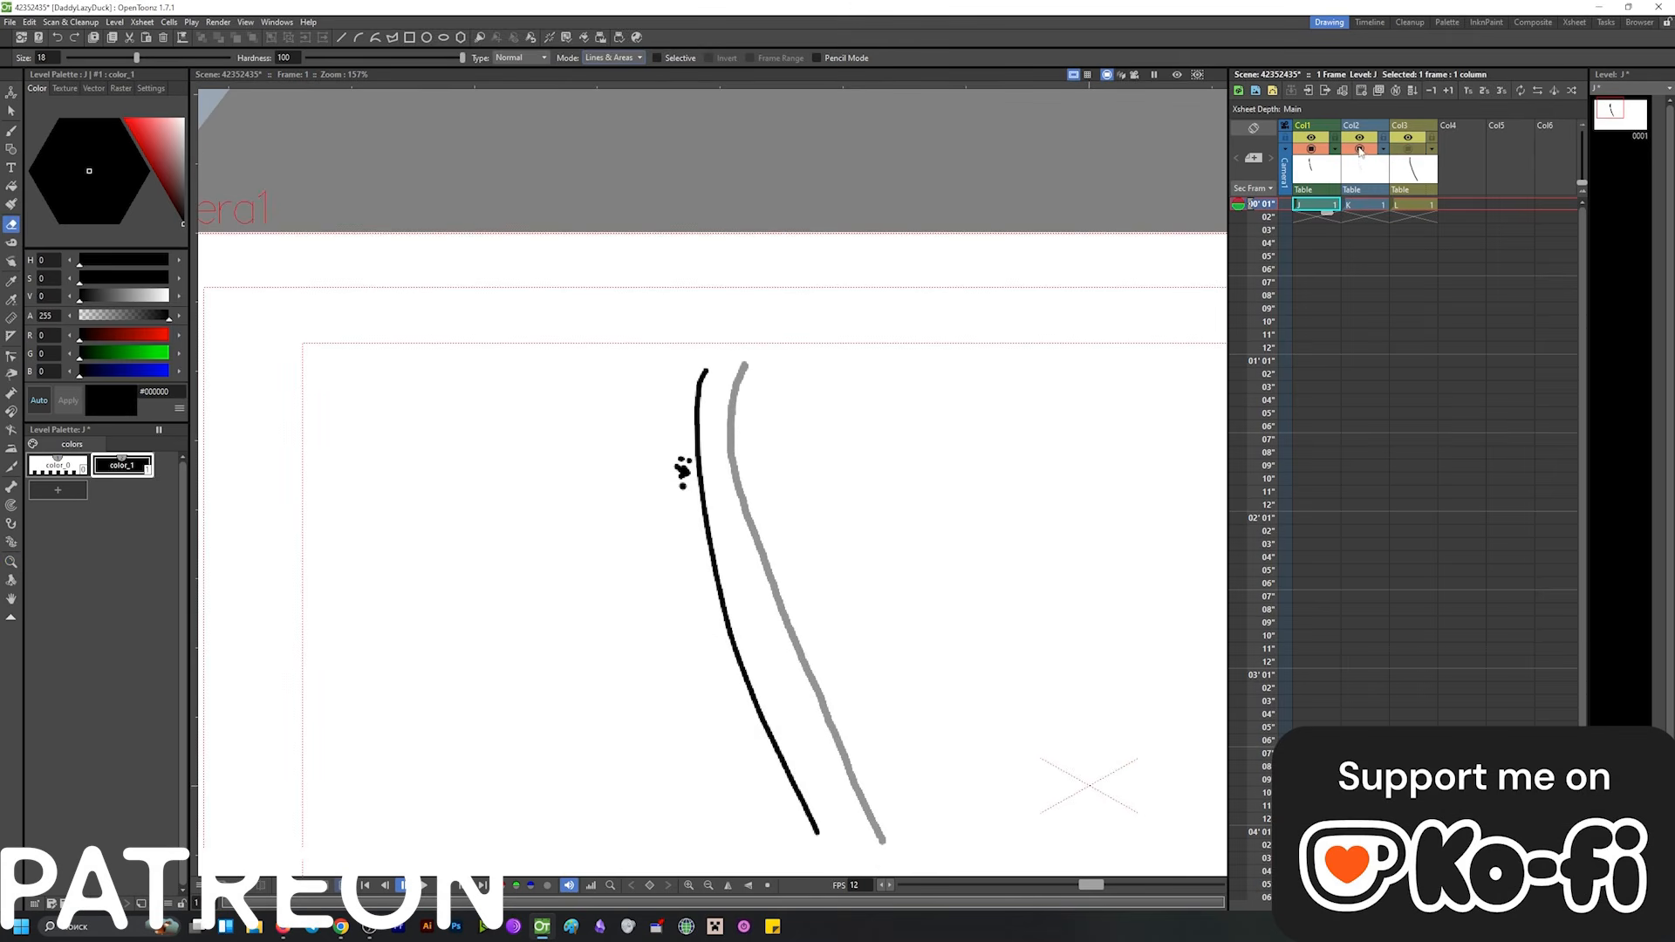
pyautogui.click(1360, 149)
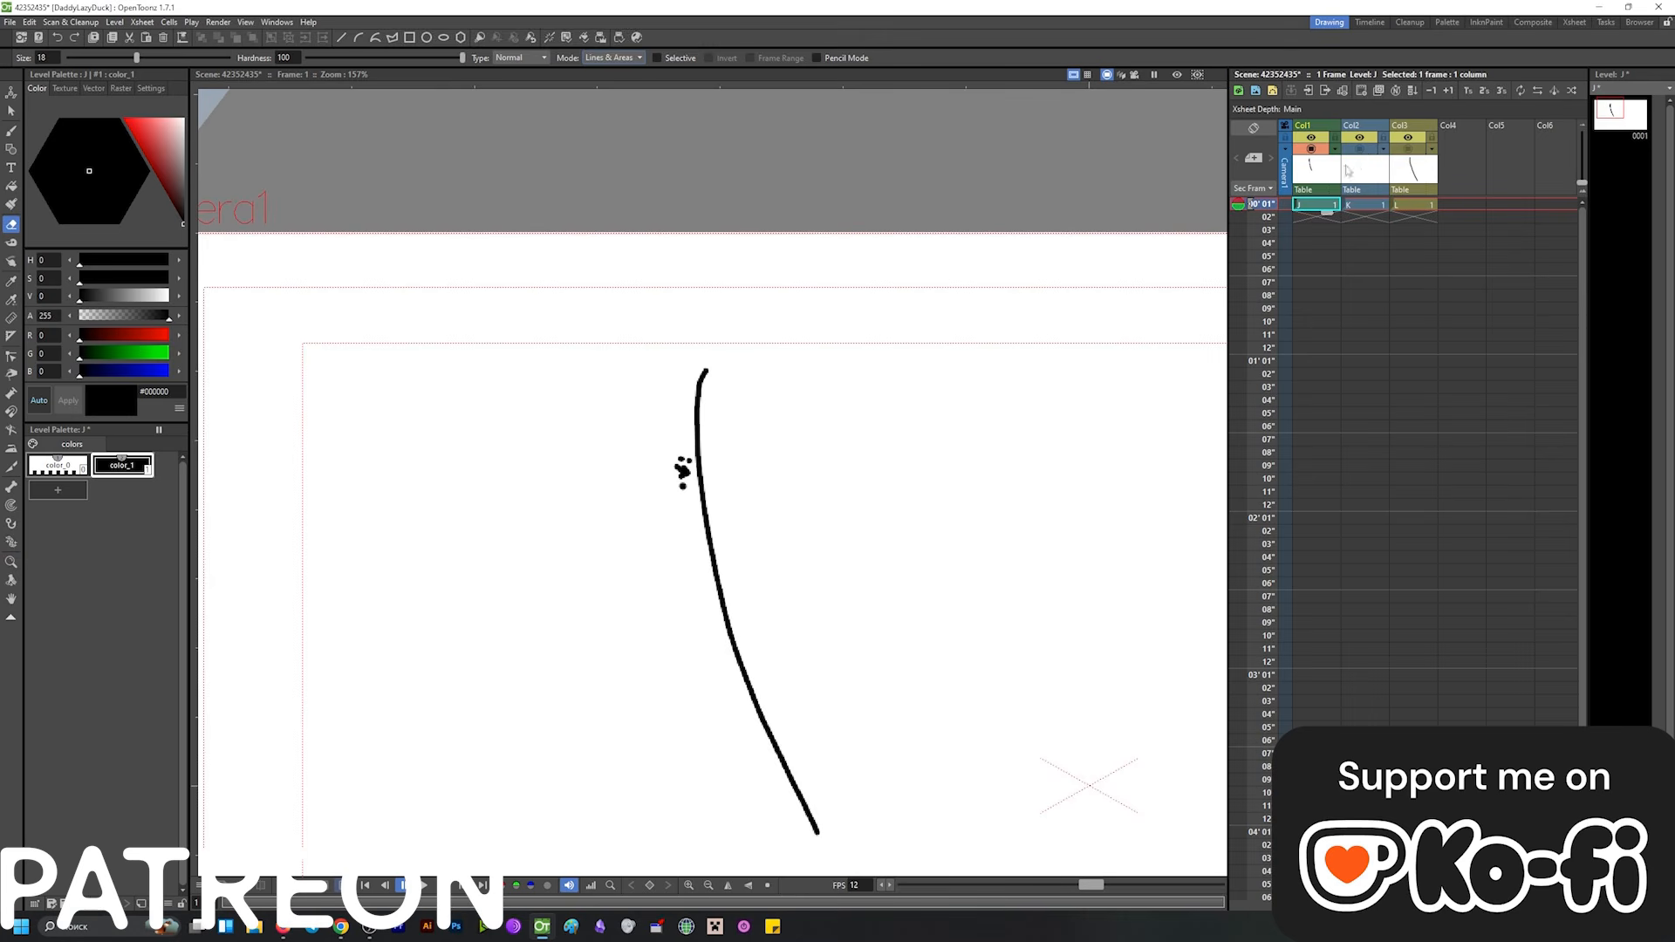
# Erase the small marks beside the first curve and save the scene.
pyautogui.press('space')
pyautogui.moveTo(719, 483); pyautogui.dragTo(600, 412)
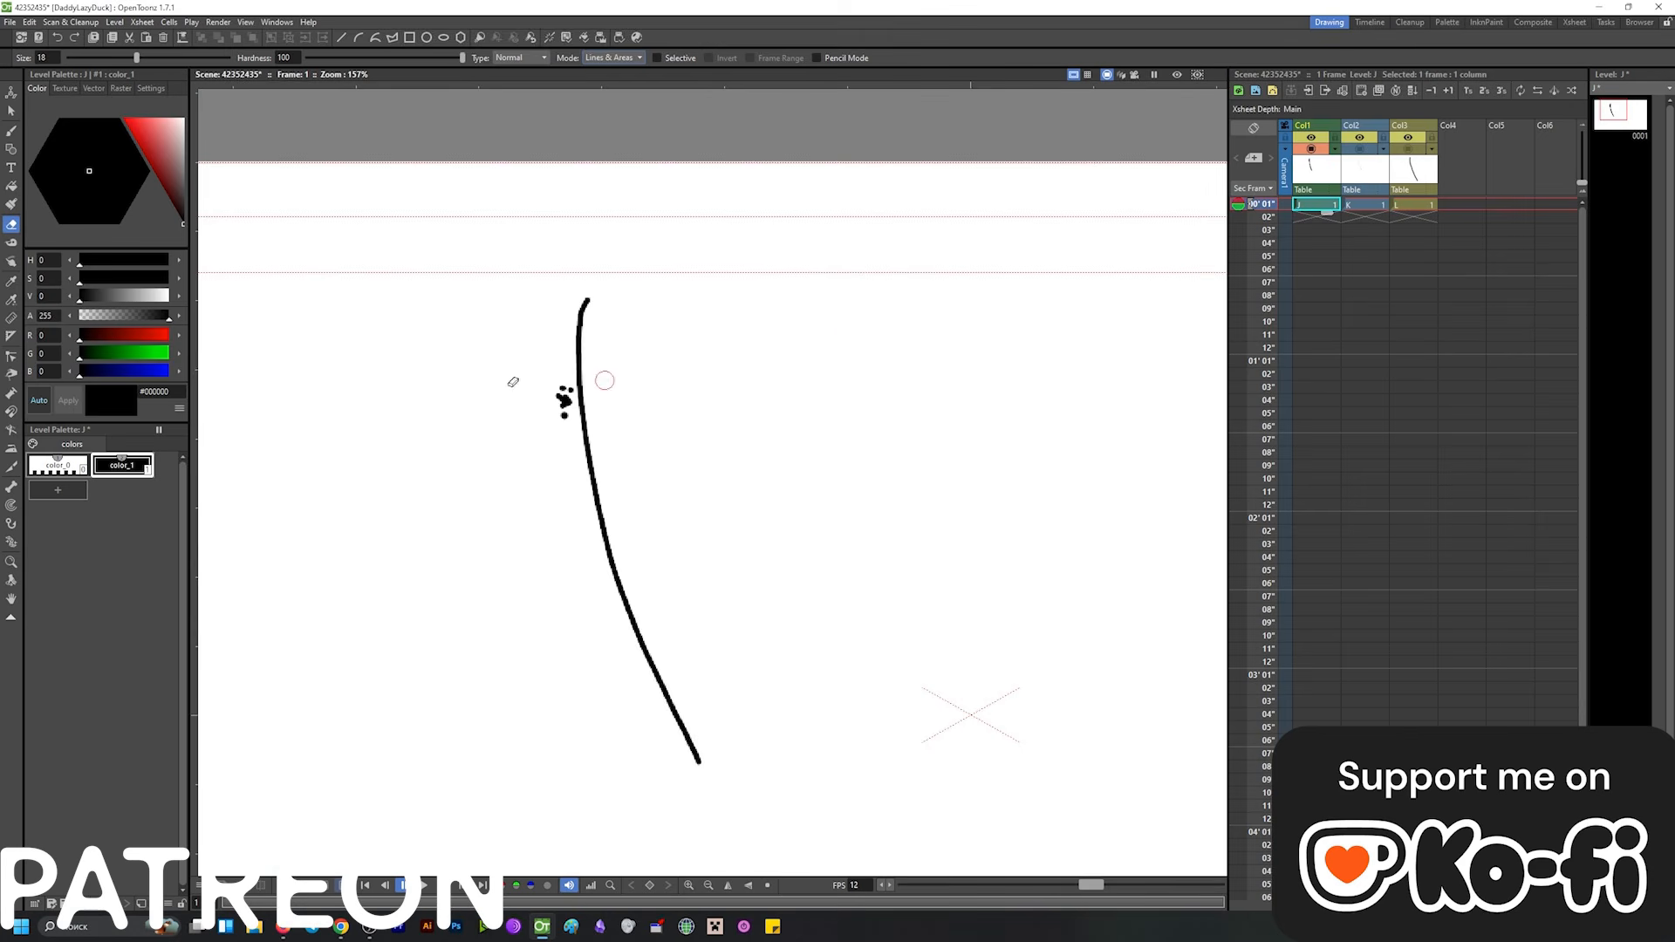
pyautogui.moveTo(565, 389); pyautogui.dragTo(567, 412)
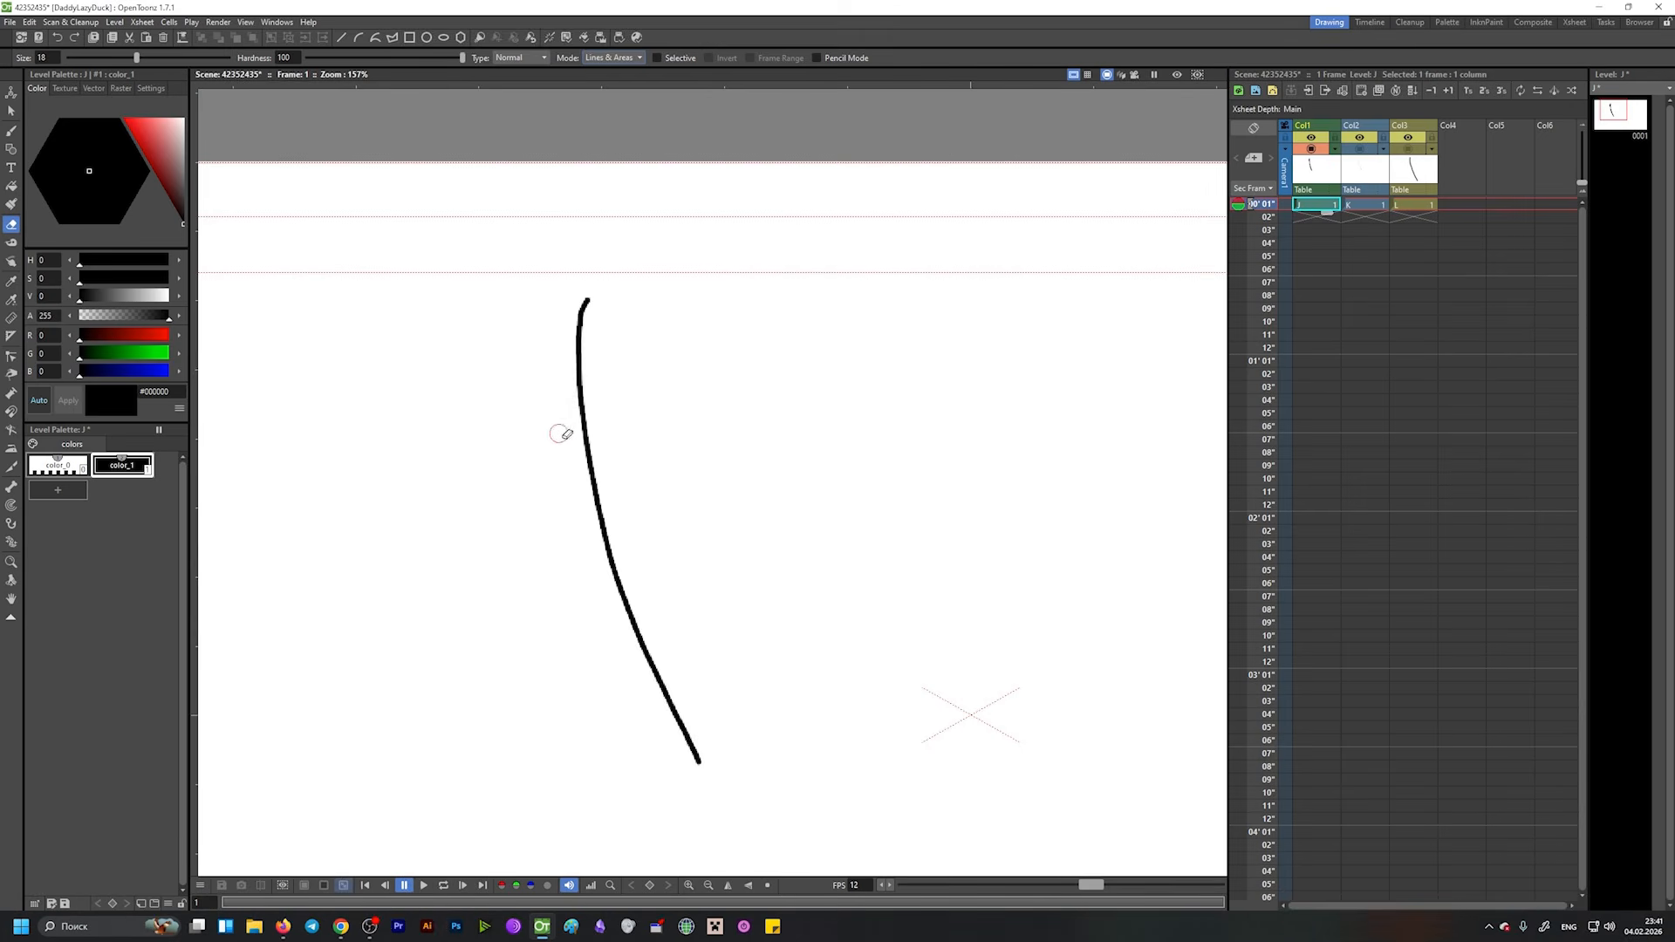
pyautogui.hotkey('ctrl', 's')
# Set the brush size to 1 and draw two small black circle outlines beside the curve's inner side.
pyautogui.press('b')
pyautogui.moveTo(655, 334)
pyautogui.mouseDown()
pyautogui.moveTo(672, 333)
pyautogui.moveTo(656, 336)
pyautogui.mouseUp()
pyautogui.hotkey('ctrl', 'z')
pyautogui.hotkey('ctrl', 'alt')
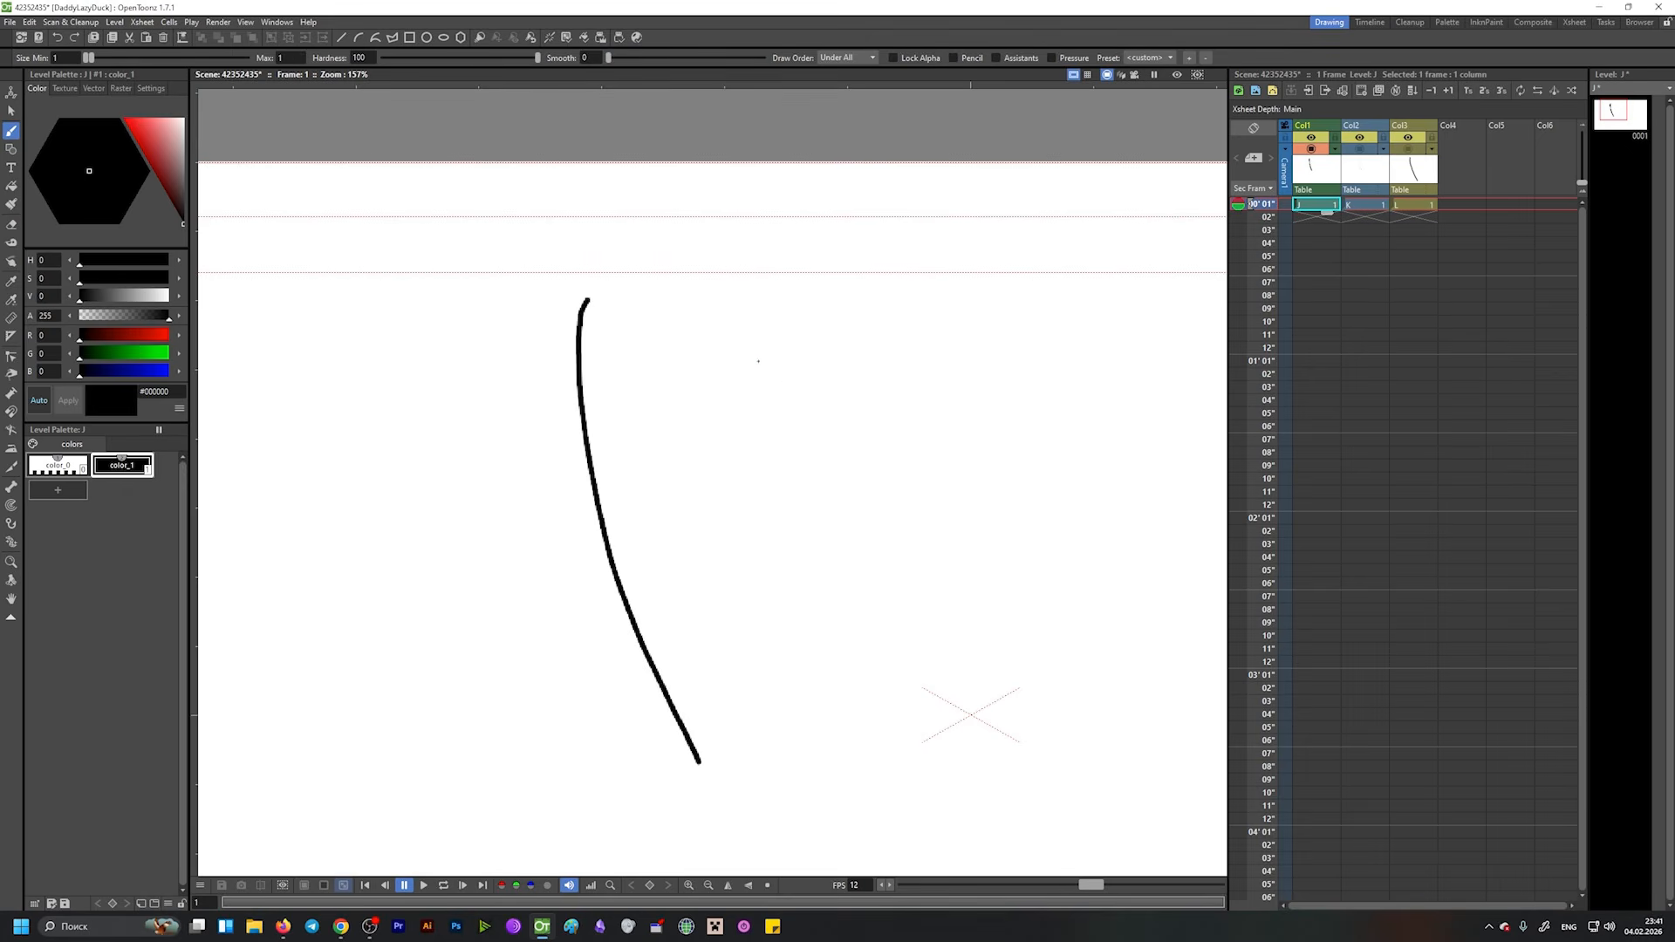
pyautogui.hotkey('ctrl', 'z')
pyautogui.moveTo(726, 367)
pyautogui.mouseDown()
pyautogui.moveTo(716, 398)
pyautogui.moveTo(804, 370)
pyautogui.moveTo(818, 385)
pyautogui.moveTo(735, 354)
pyautogui.moveTo(748, 385)
pyautogui.mouseUp()
pyautogui.hotkey('shift', 'space')
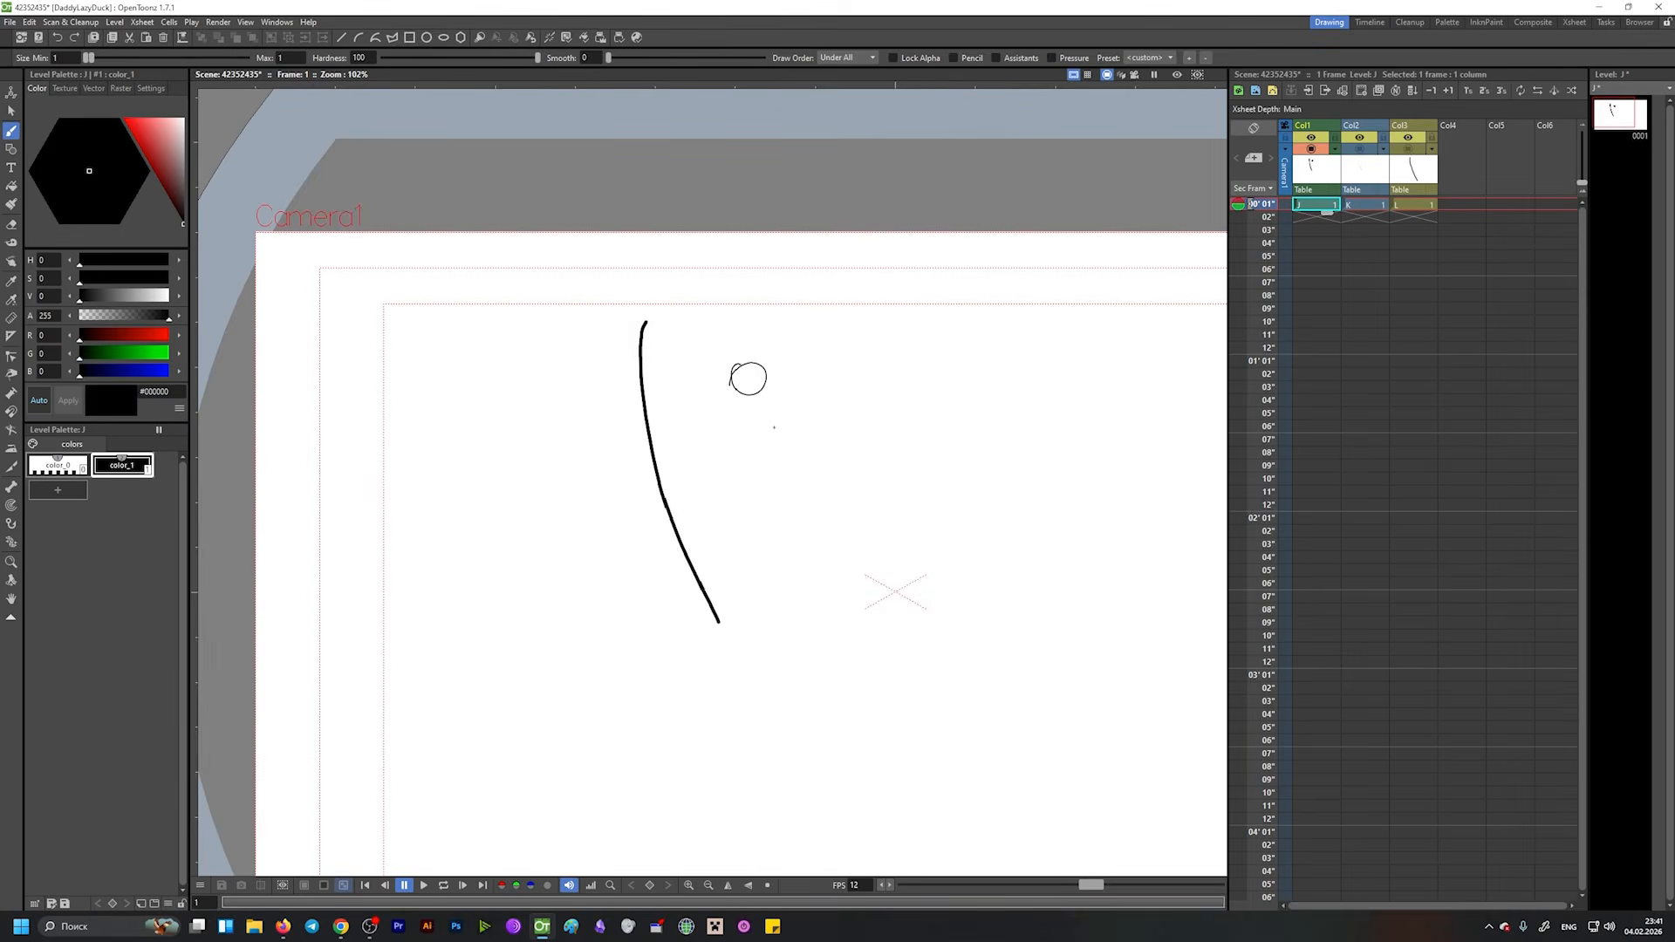
# Add a red palette style #A83232 and draw a wavy line with it on the curve's outer side.
pyautogui.click(57, 490)
pyautogui.click(156, 154)
pyautogui.moveTo(470, 461); pyautogui.dragTo(491, 445)
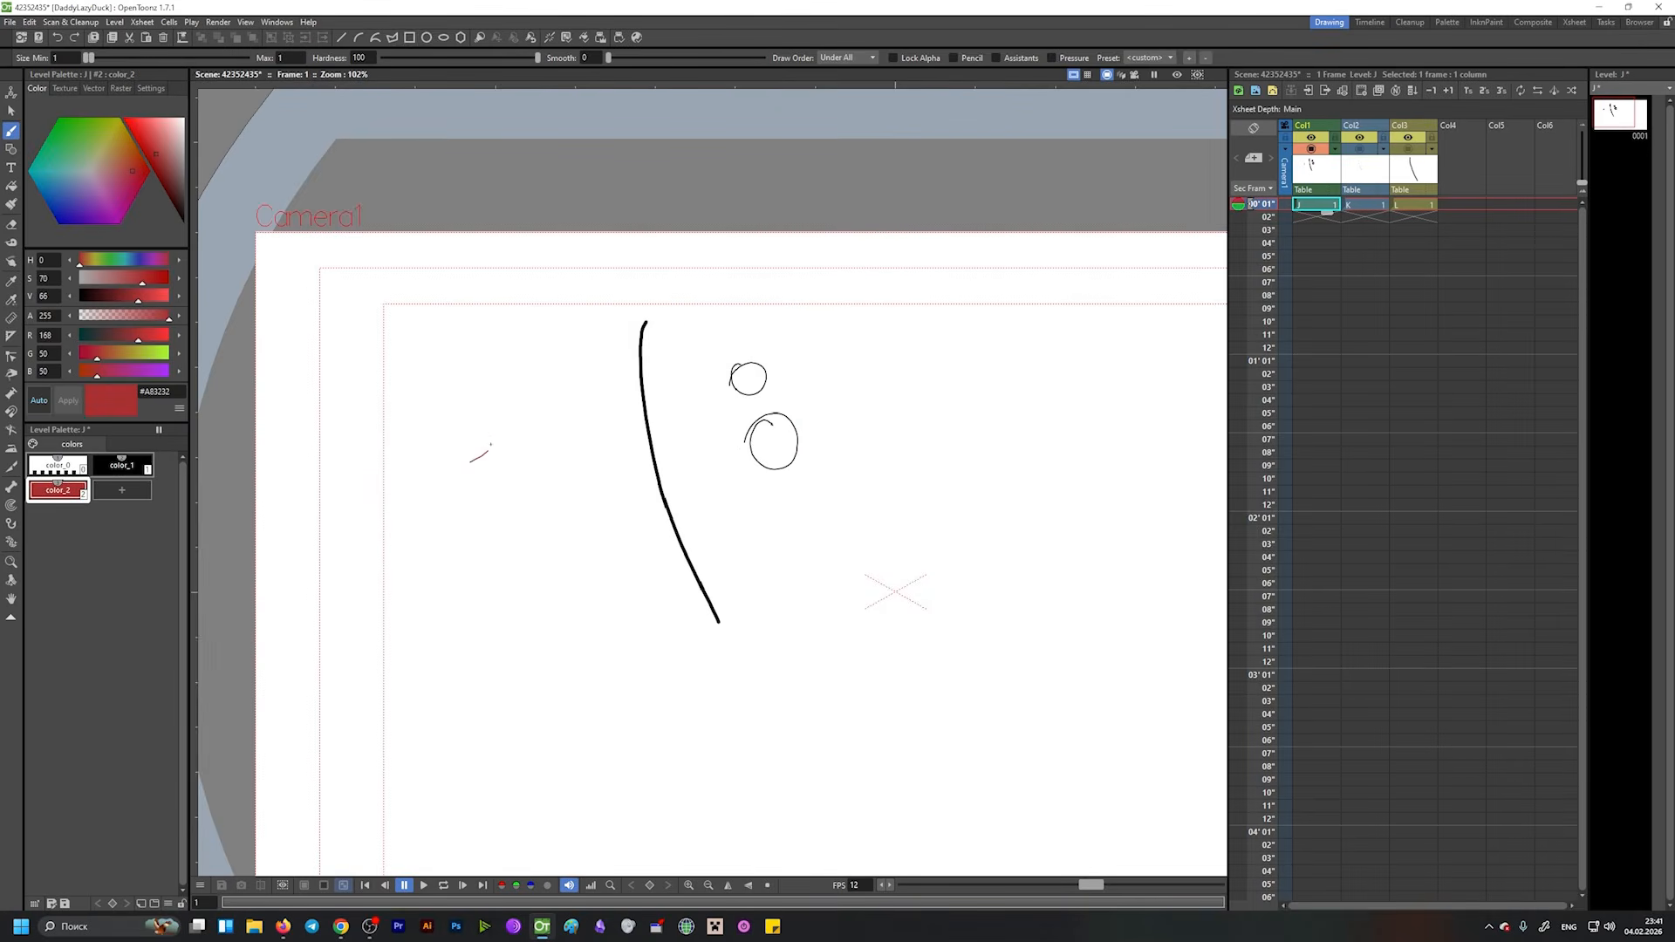
# Add another red palette style, and draw a larger black circle outline above the wavy line using color_1.
pyautogui.click(122, 490)
pyautogui.click(122, 465)
pyautogui.moveTo(451, 330); pyautogui.dragTo(443, 338)
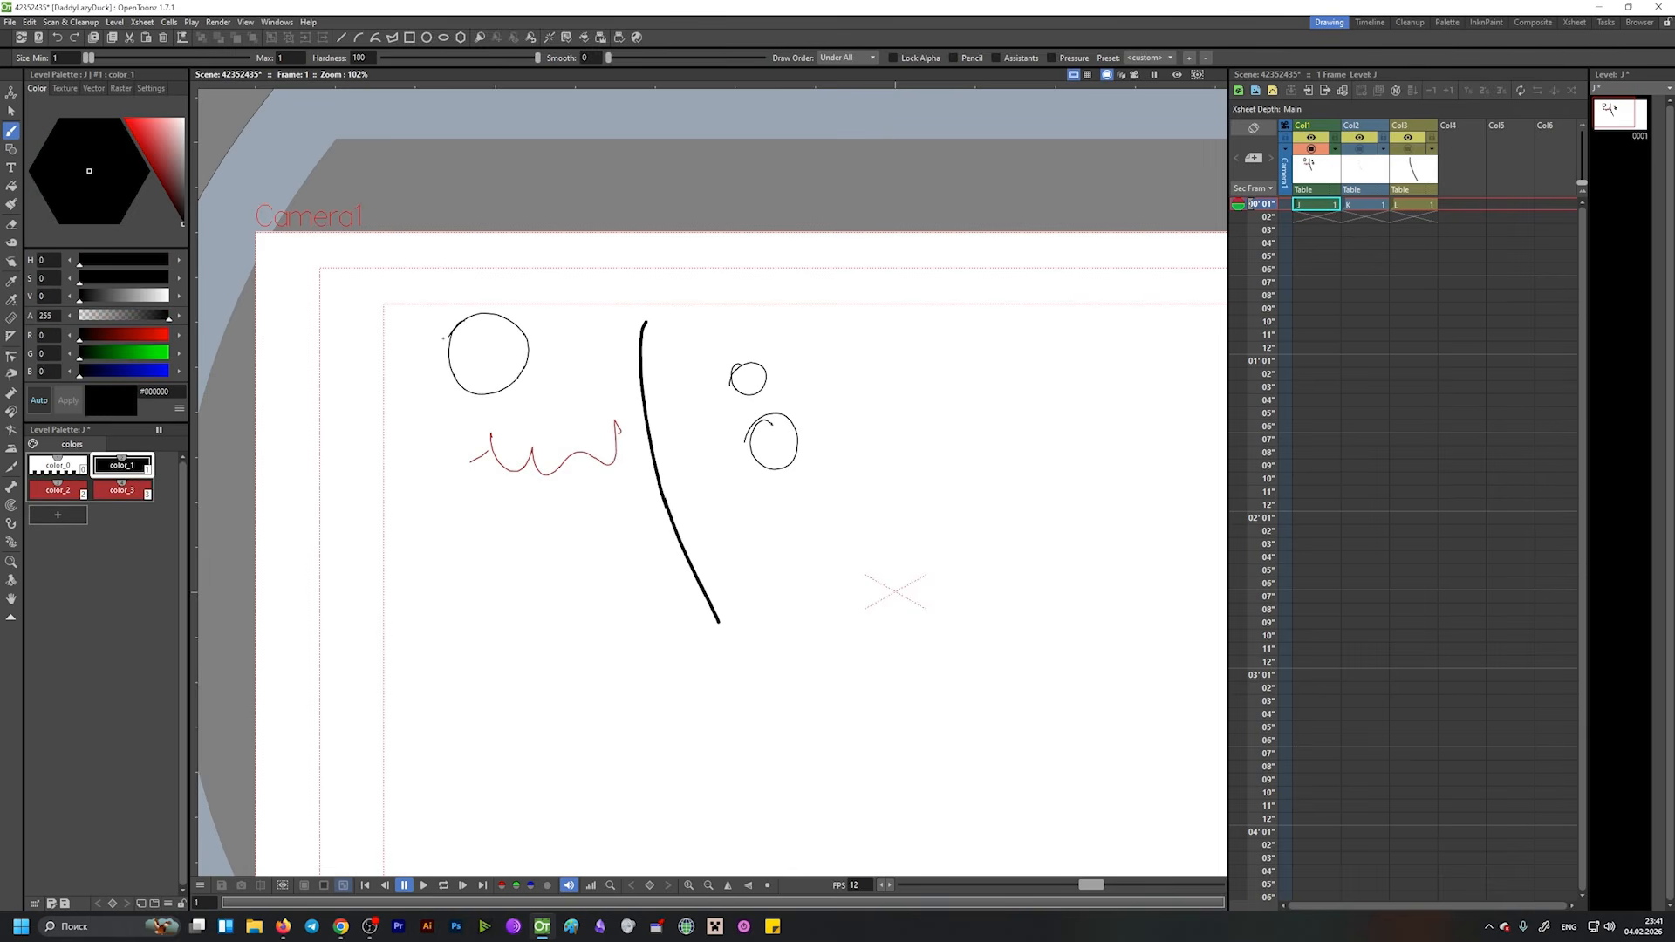
# Add a pale yellow palette style #DBD57F and fill the circle above the wavy line with it.
pyautogui.click(78, 518)
pyautogui.moveTo(159, 155); pyautogui.dragTo(103, 151)
pyautogui.click(11, 186)
pyautogui.click(517, 360)
# Try moving the first column with the Animate tool, undo the move, and save the scene.
pyautogui.press('s')
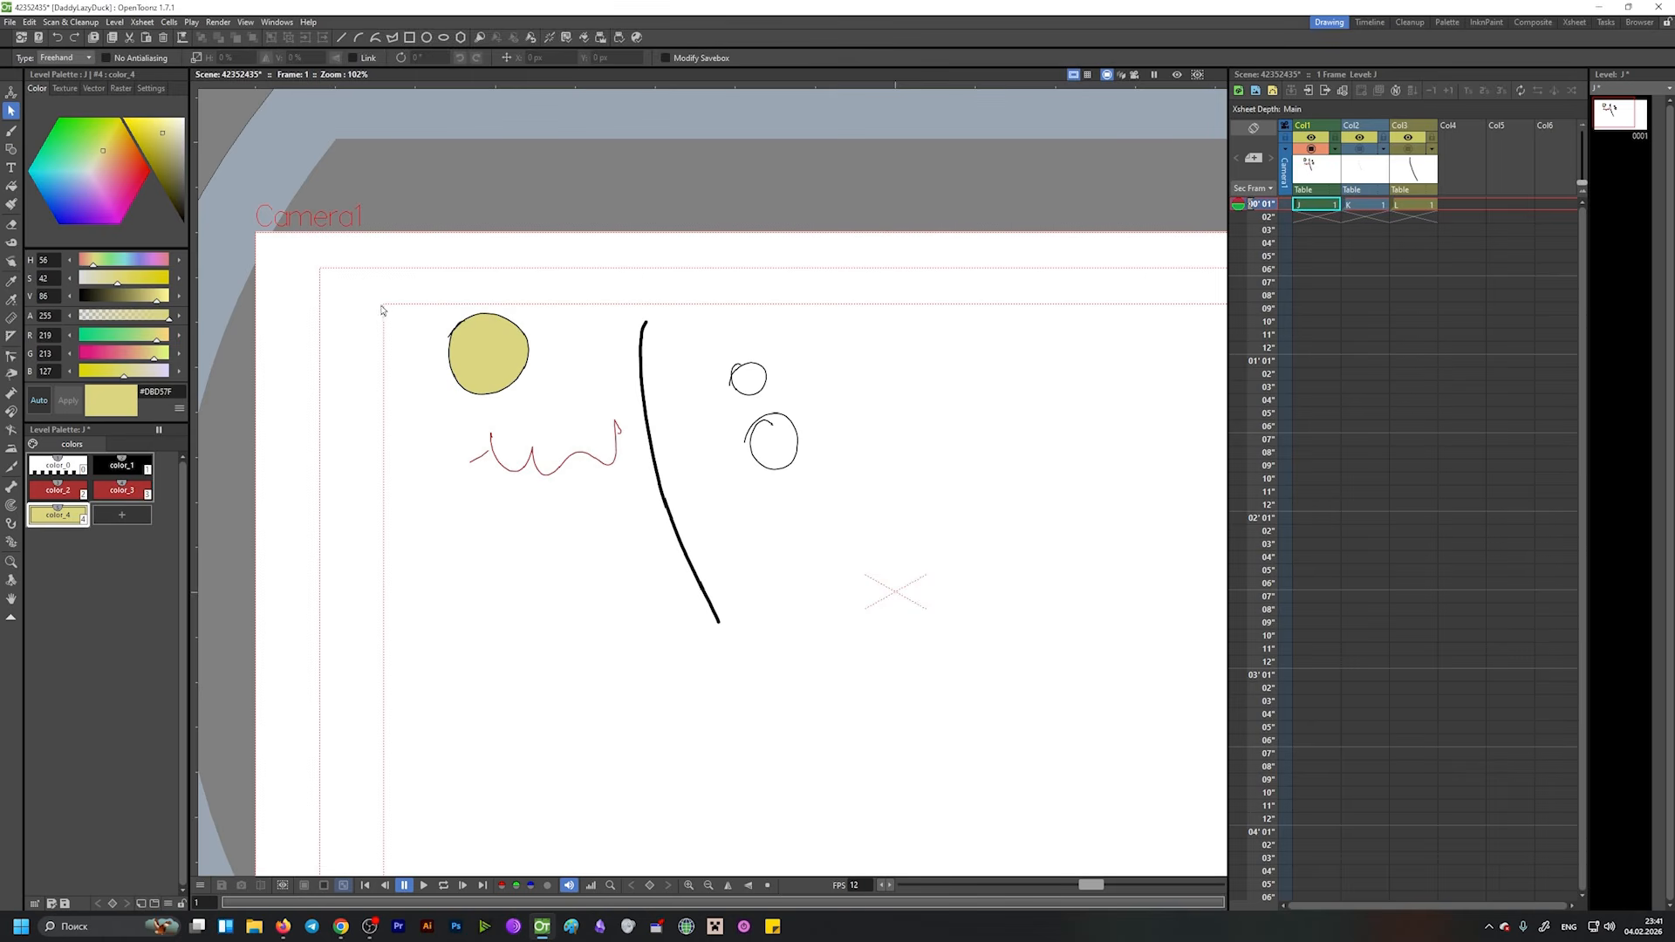
pyautogui.click(11, 91)
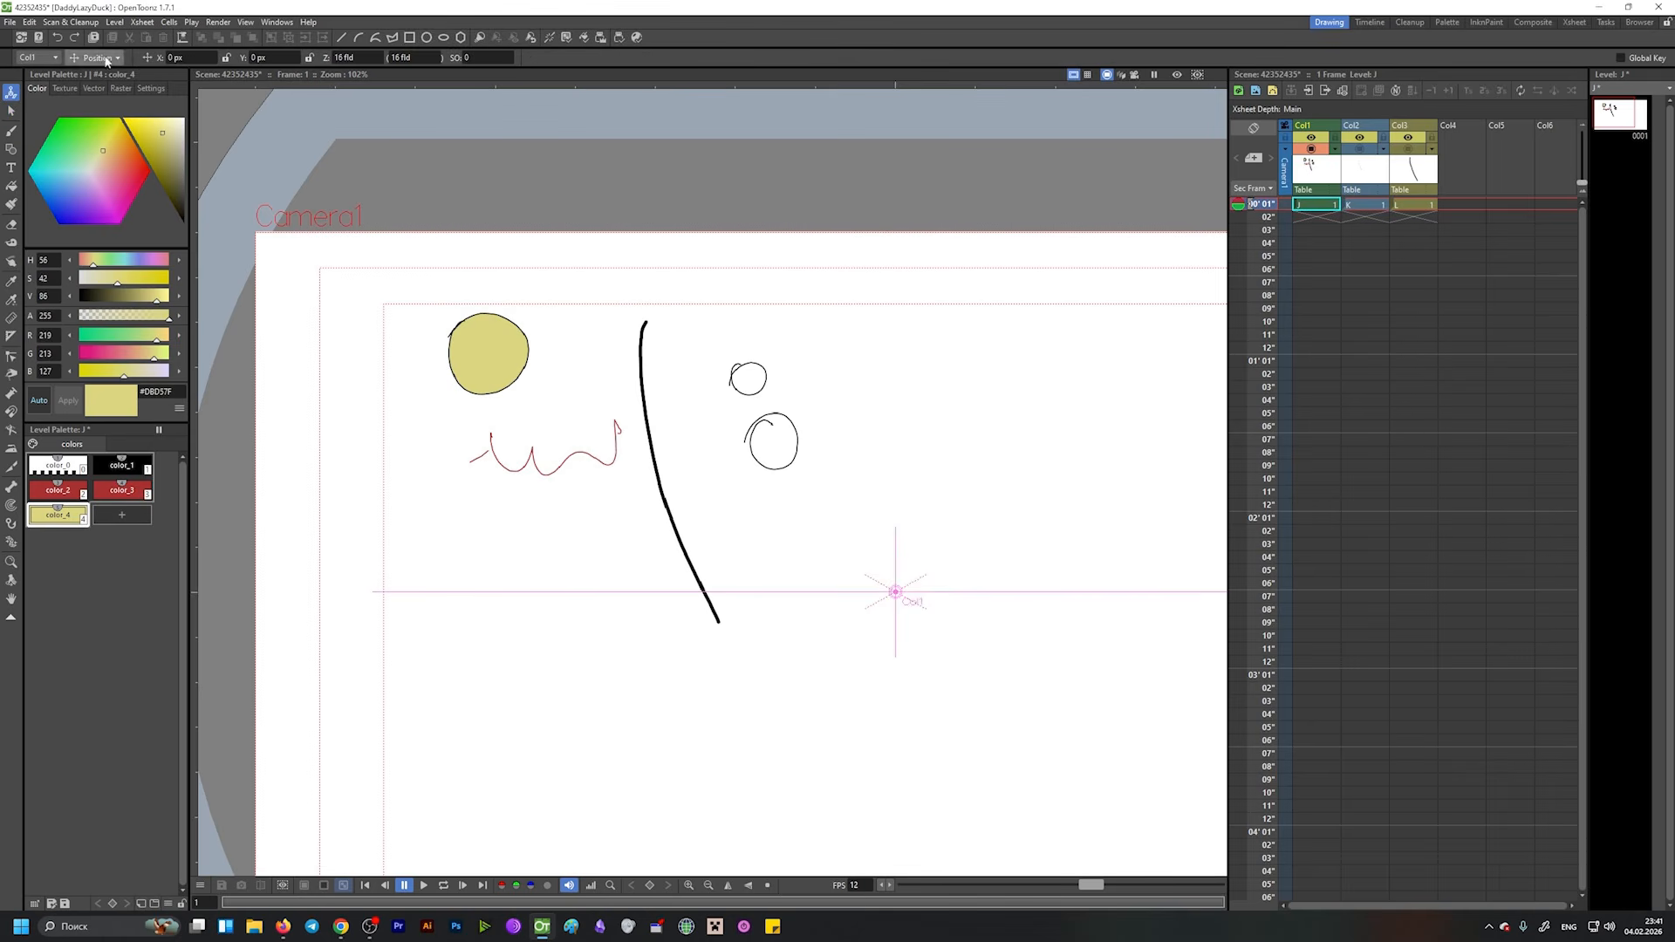
pyautogui.moveTo(469, 253); pyautogui.dragTo(468, 292)
pyautogui.hotkey('ctrl', 'z')
pyautogui.hotkey('ctrl', 's')
# Select the curve's upper end with a freehand selection and rotate it clockwise about its lower end, undoing the earlier attempts.
pyautogui.press('s')
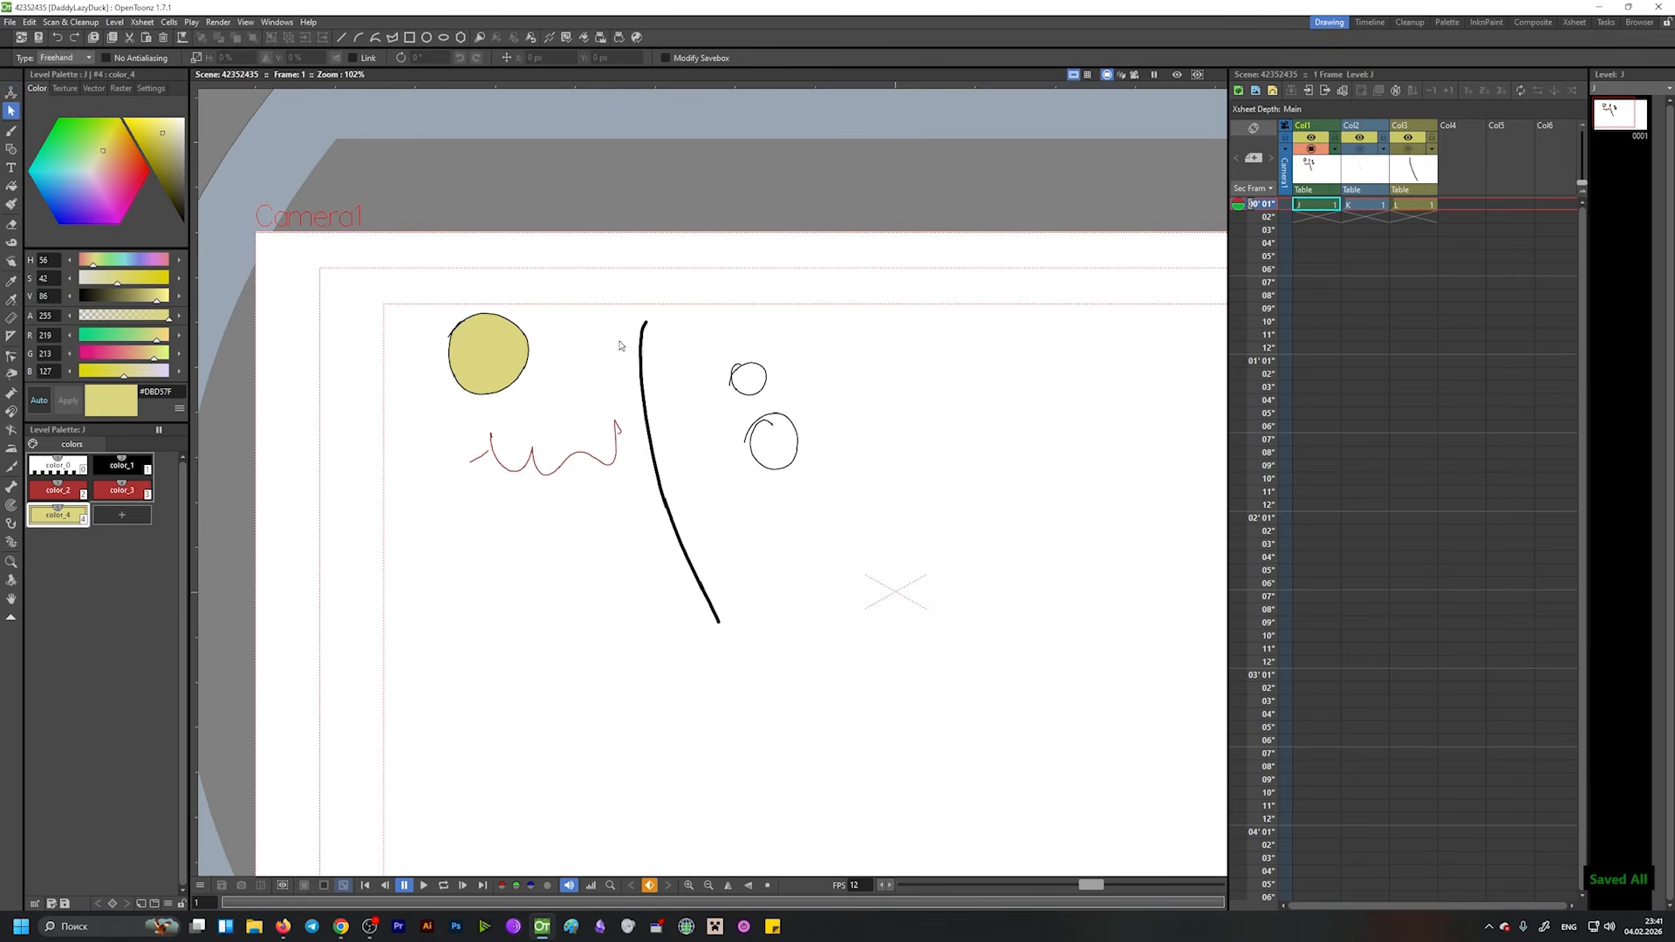
pyautogui.moveTo(678, 325)
pyautogui.mouseDown()
pyautogui.moveTo(602, 392)
pyautogui.moveTo(733, 312)
pyautogui.moveTo(684, 298)
pyautogui.moveTo(611, 384)
pyautogui.moveTo(679, 325)
pyautogui.mouseUp()
pyautogui.hotkey('ctrl', 'z')
pyautogui.hotkey('ctrl', 'z')
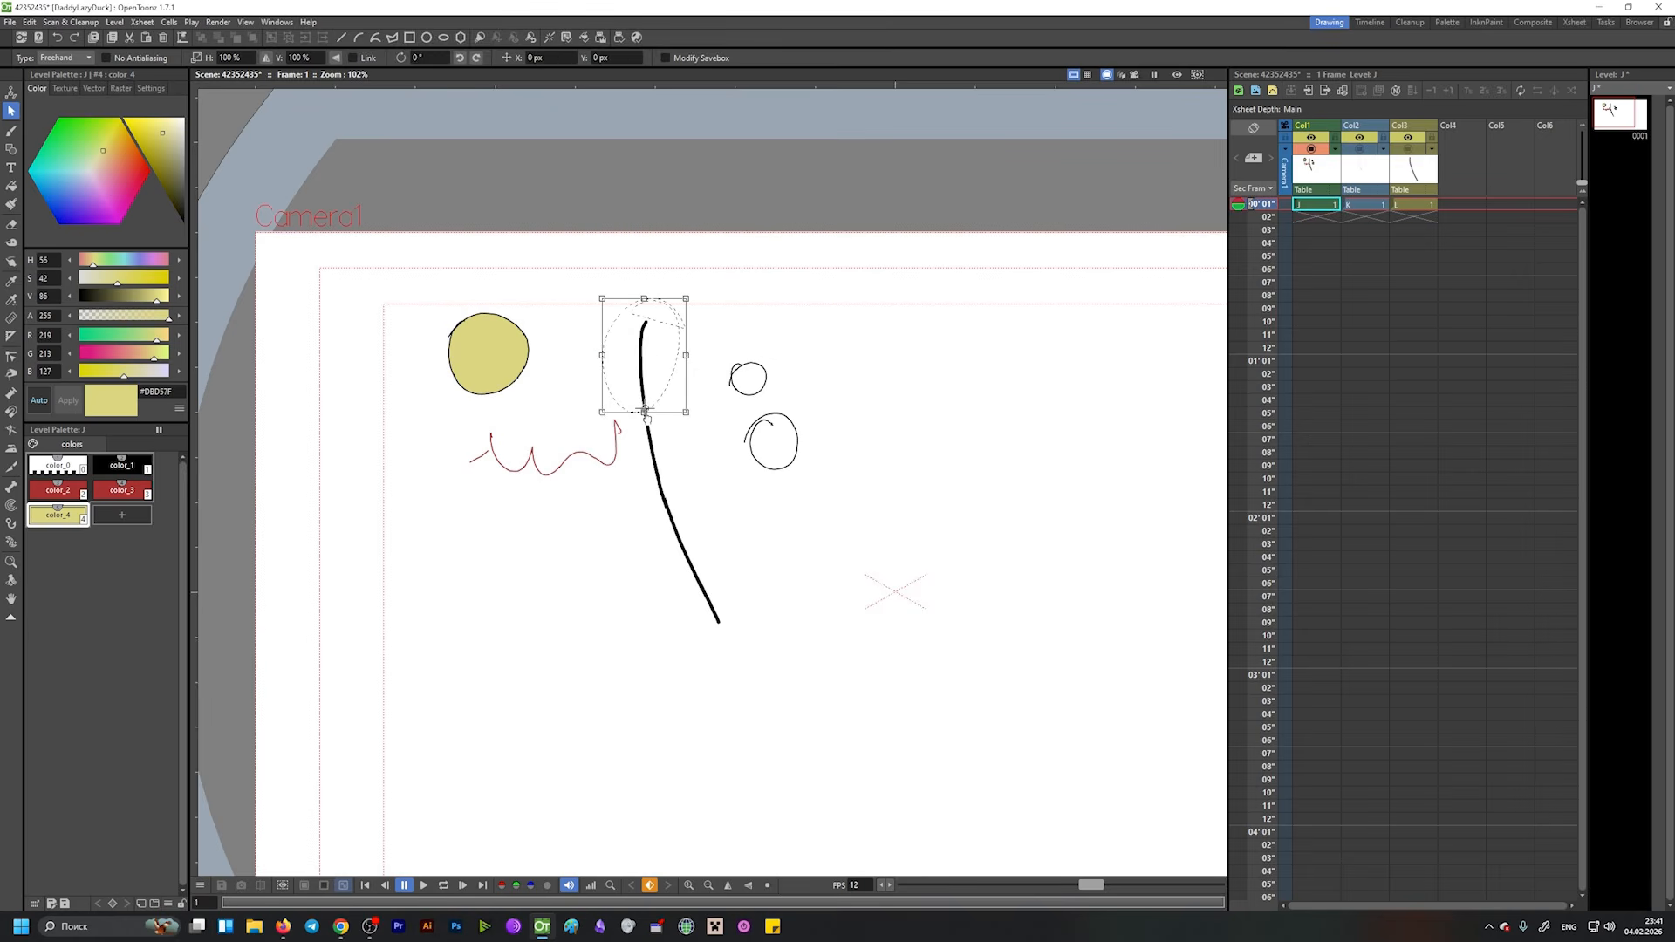
pyautogui.moveTo(697, 294); pyautogui.dragTo(742, 388)
pyautogui.click(733, 514)
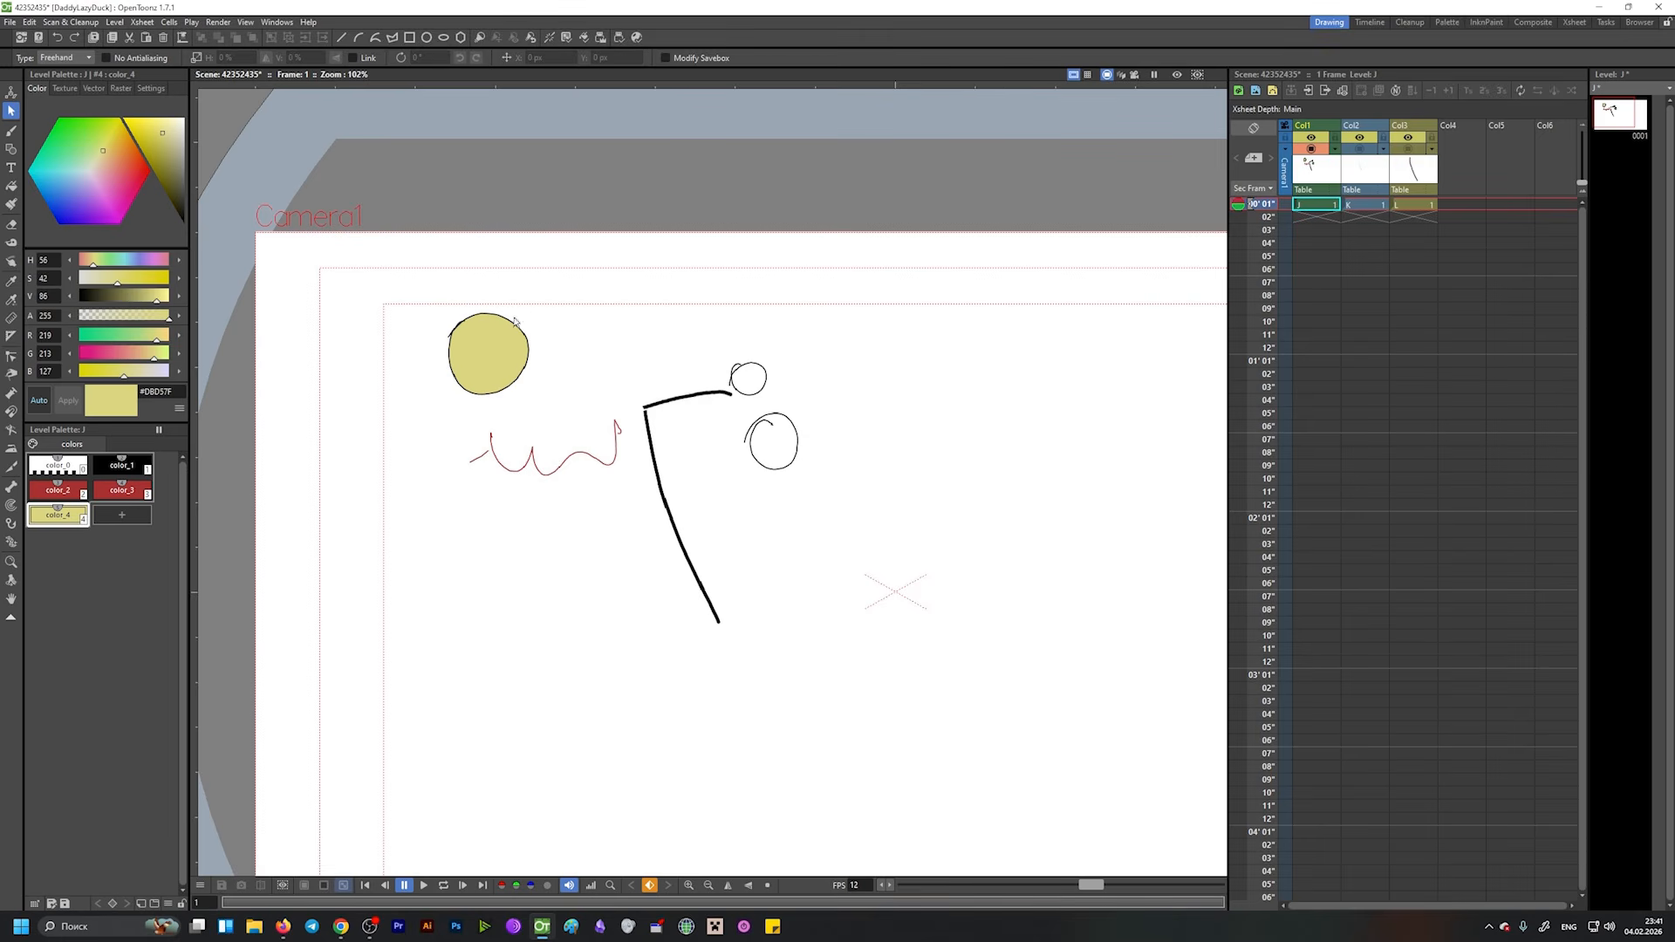
# Select the right part of the filled yellow circle with a freehand selection and move it up and to the right.
pyautogui.click(519, 346)
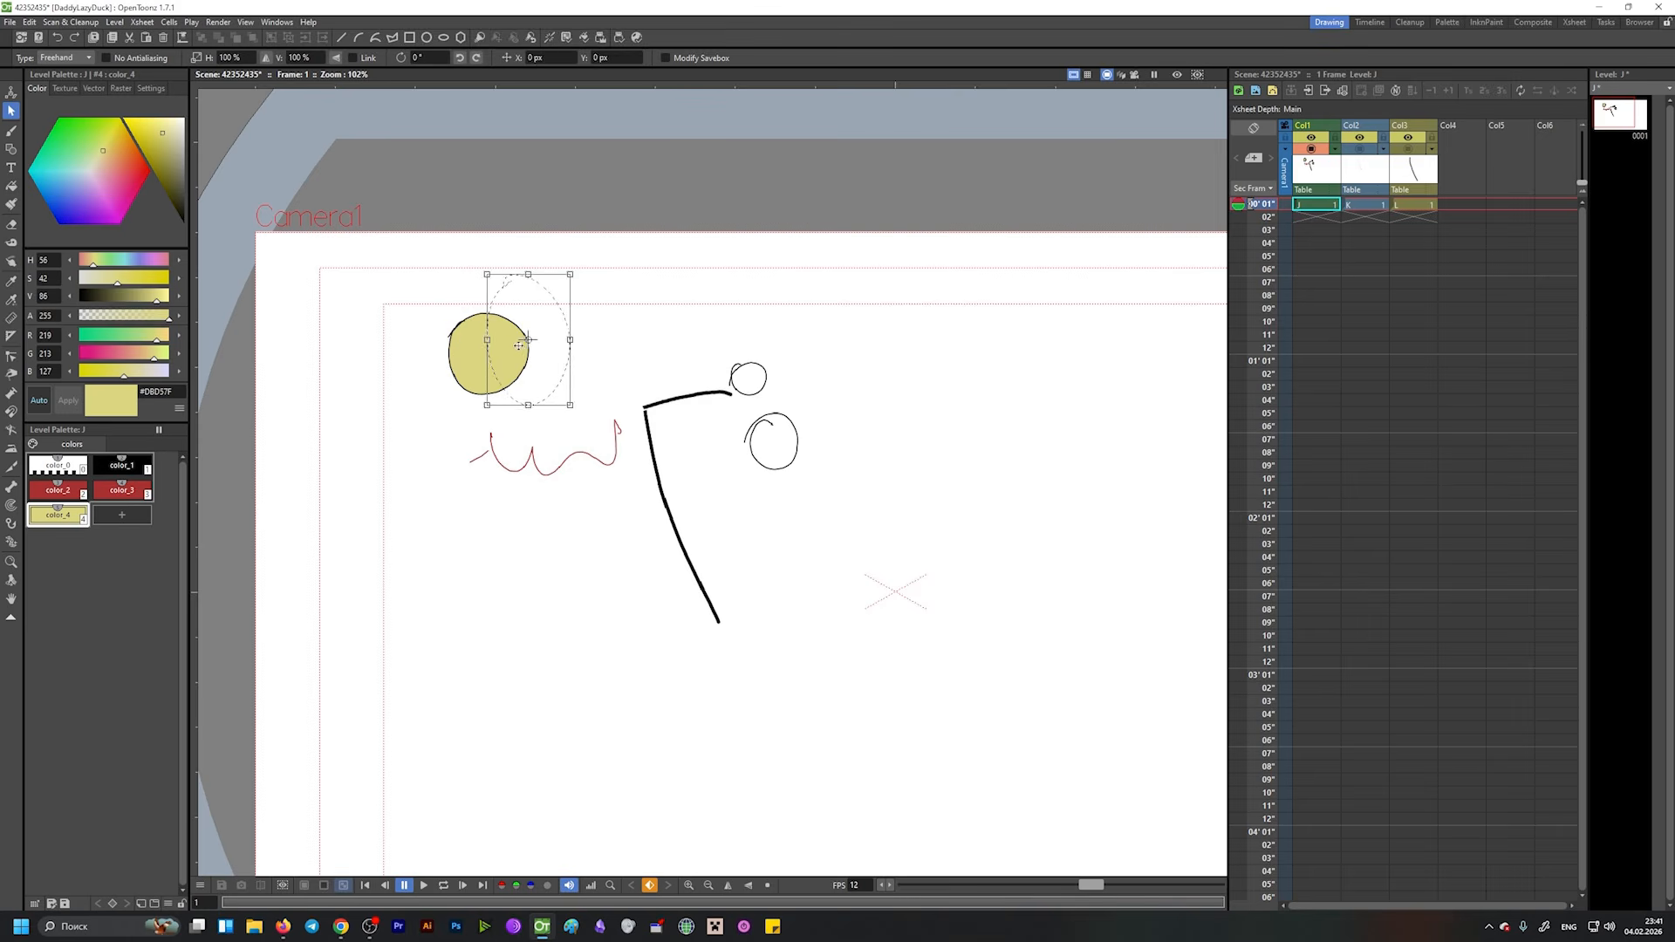
pyautogui.moveTo(519, 360); pyautogui.dragTo(585, 341)
pyautogui.click(672, 330)
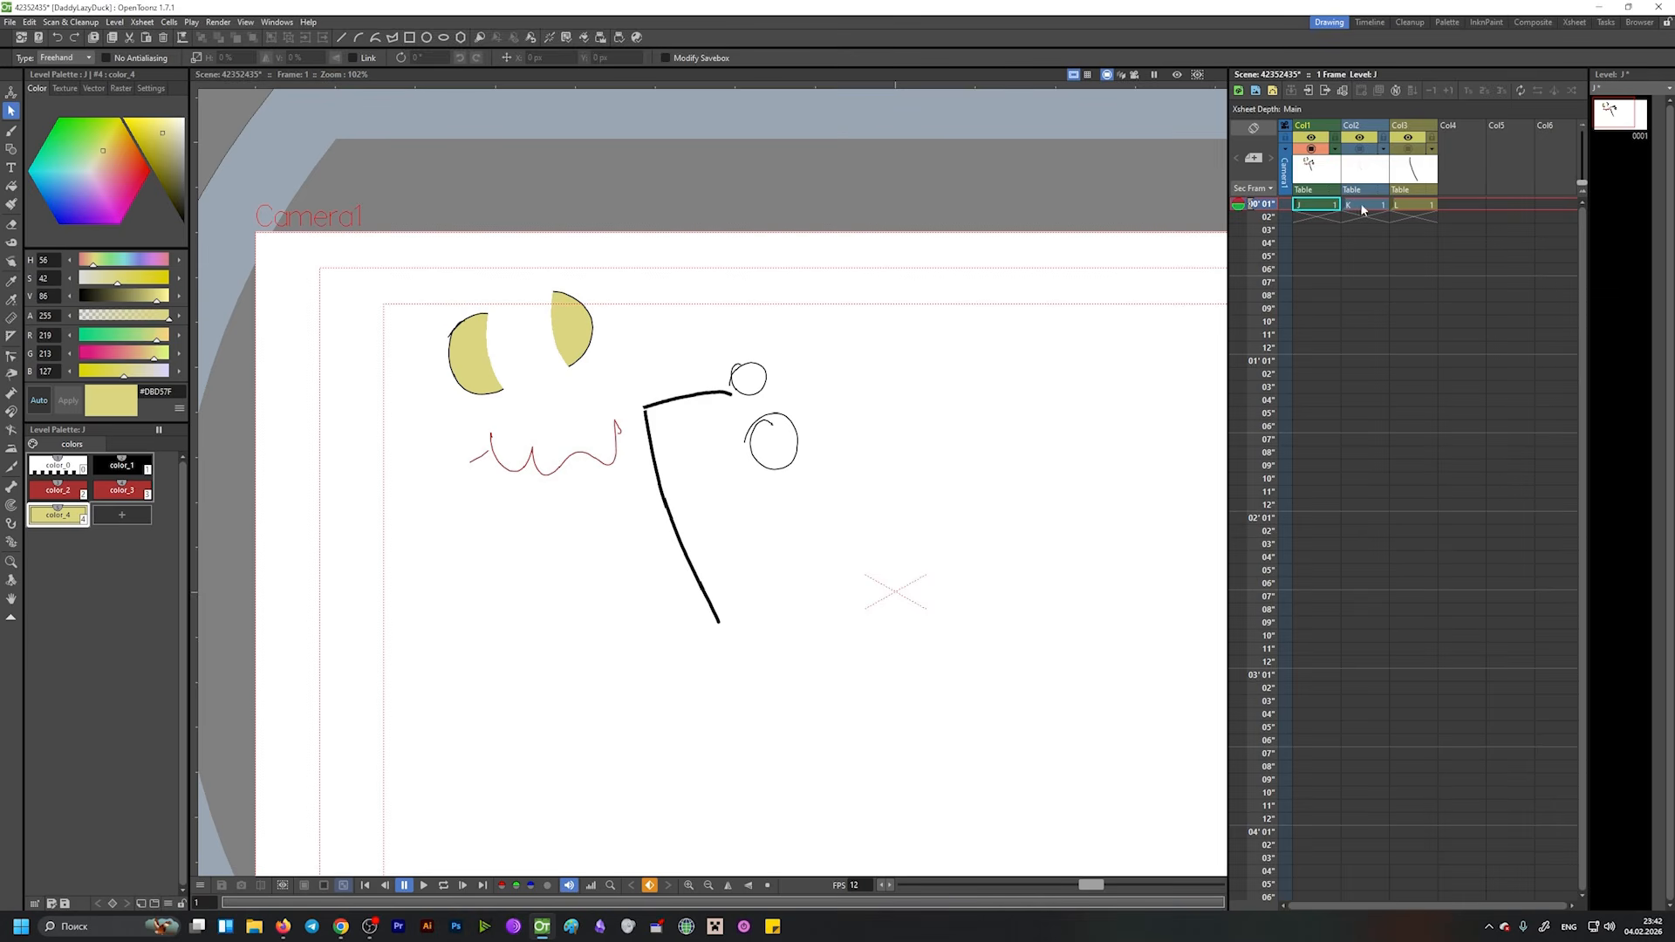
# Hide the first column's drawing, show the third column, and make its vector level's first frame current.
pyautogui.click(1310, 150)
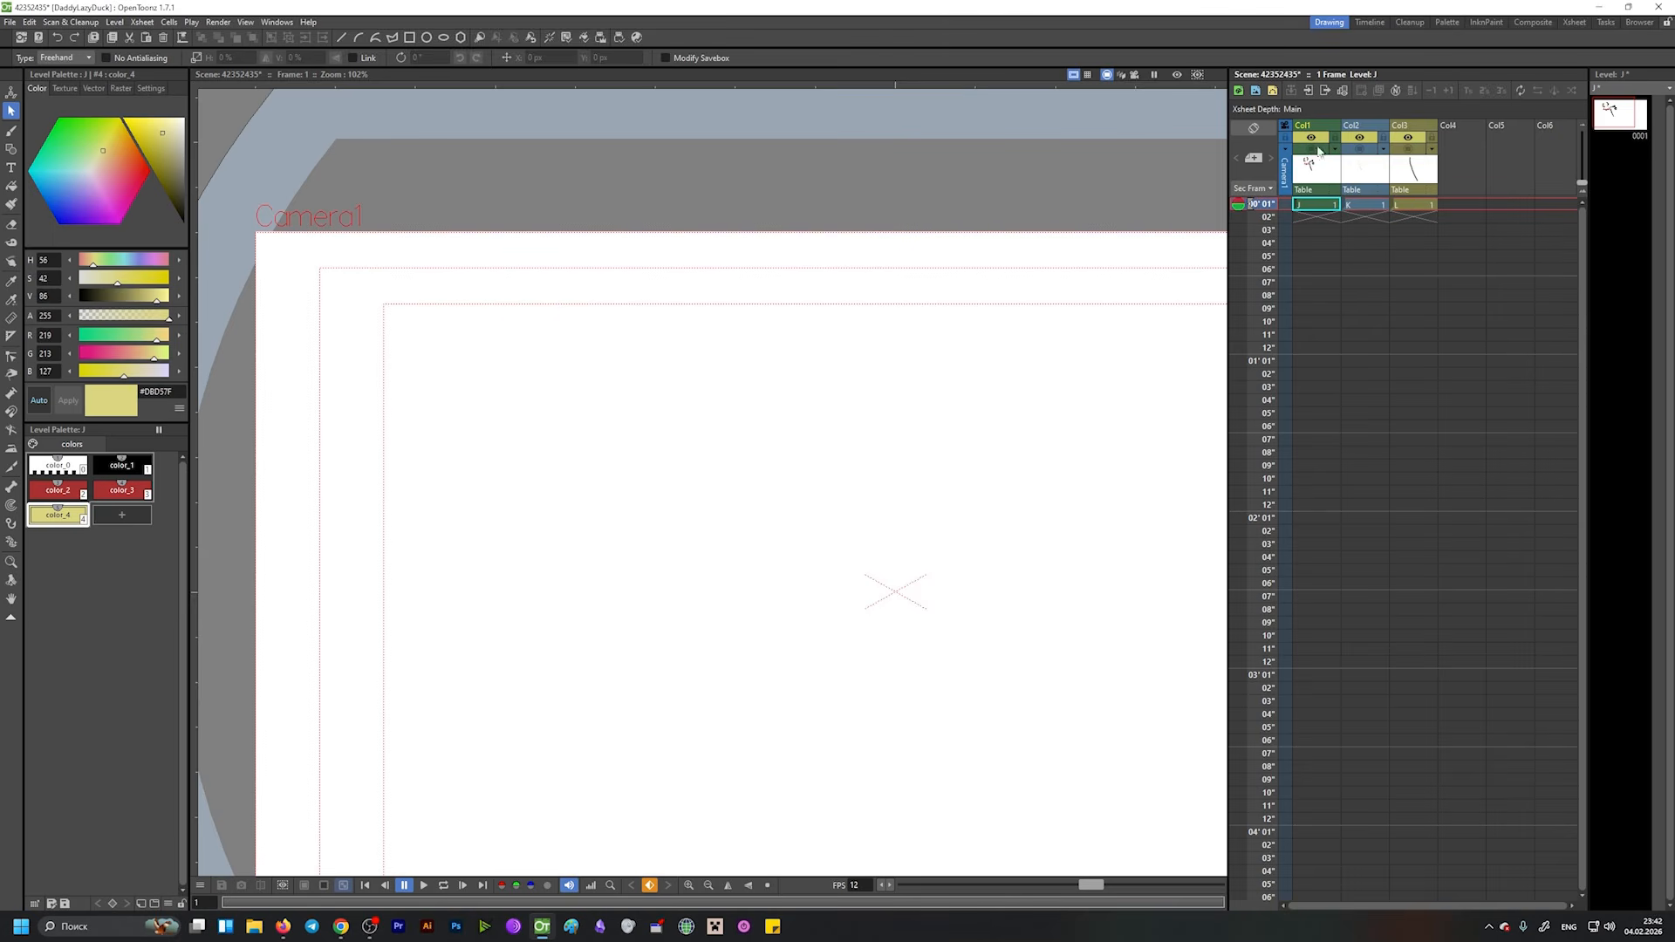
pyautogui.click(1415, 150)
pyautogui.click(1408, 206)
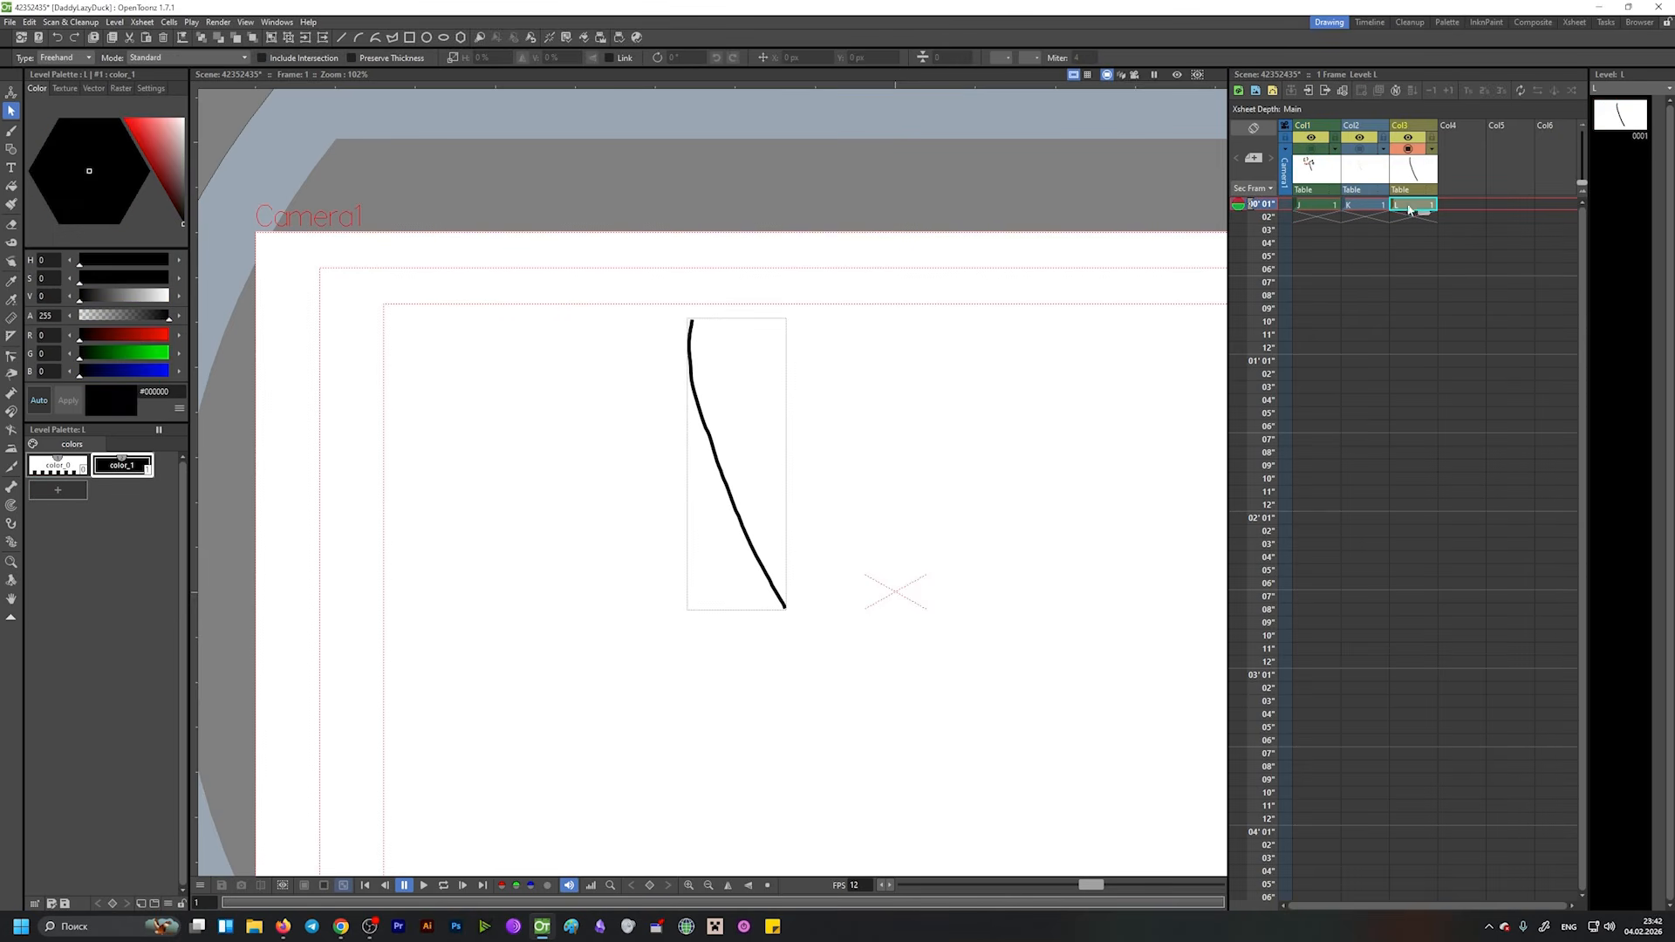
pyautogui.press('space')
pyautogui.moveTo(806, 413); pyautogui.dragTo(677, 378)
pyautogui.click(633, 409)
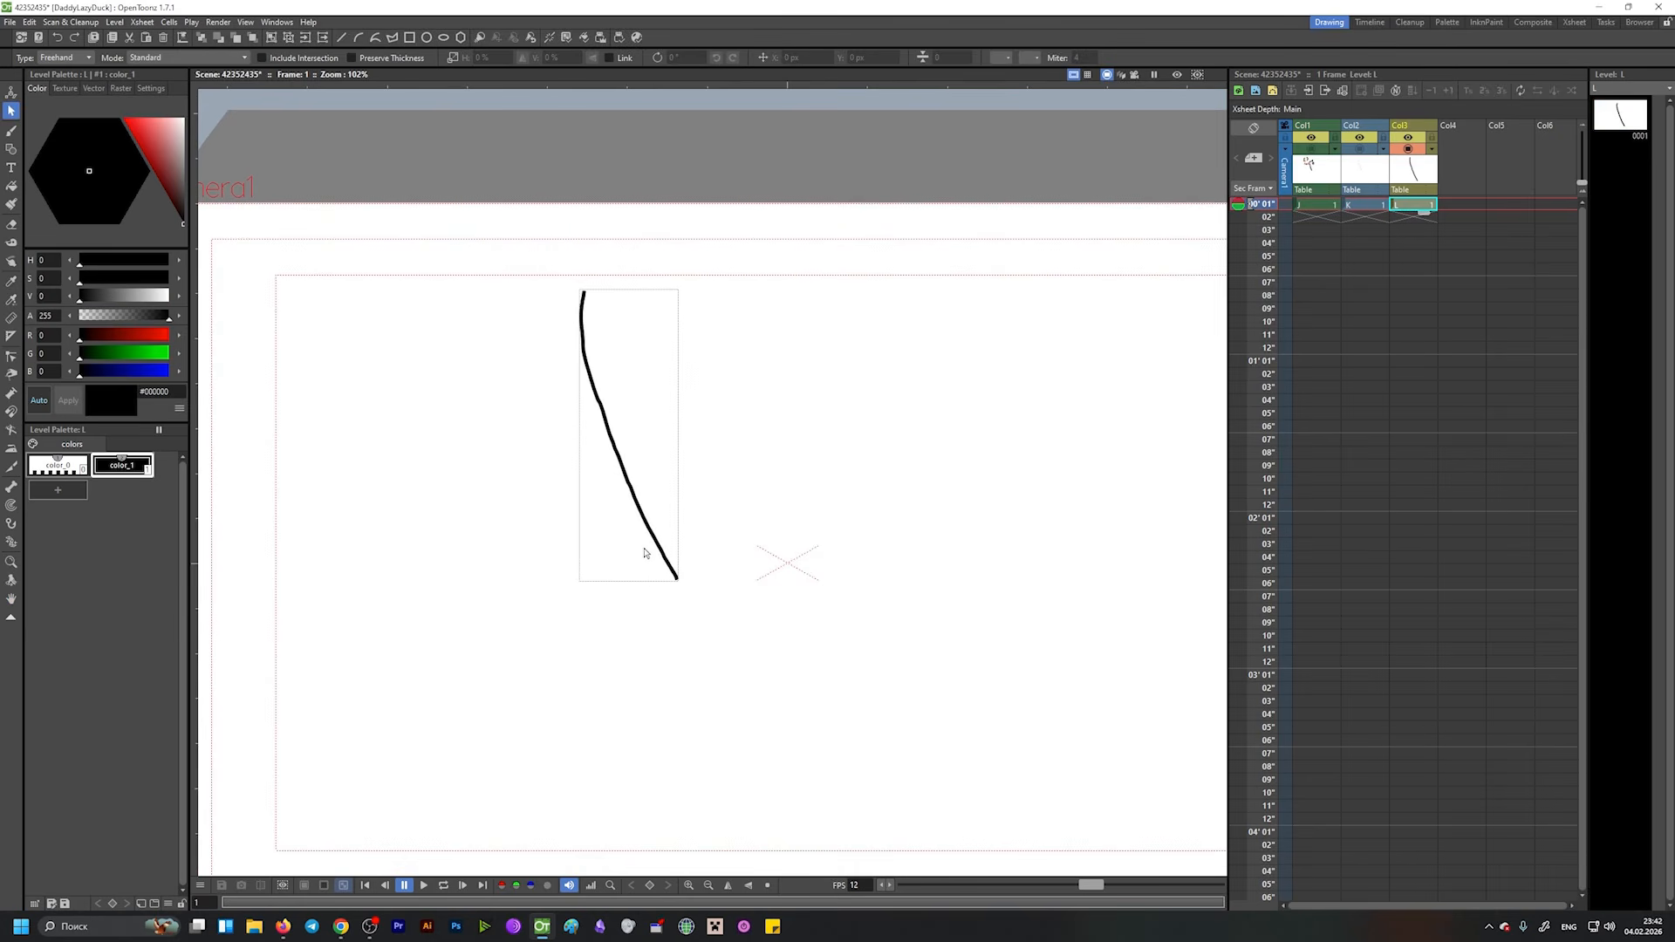
# Select the whole vector curve, try the Animate tool on its column, then reselect the curve with the Selection tool and deselect it.
pyautogui.click(584, 325)
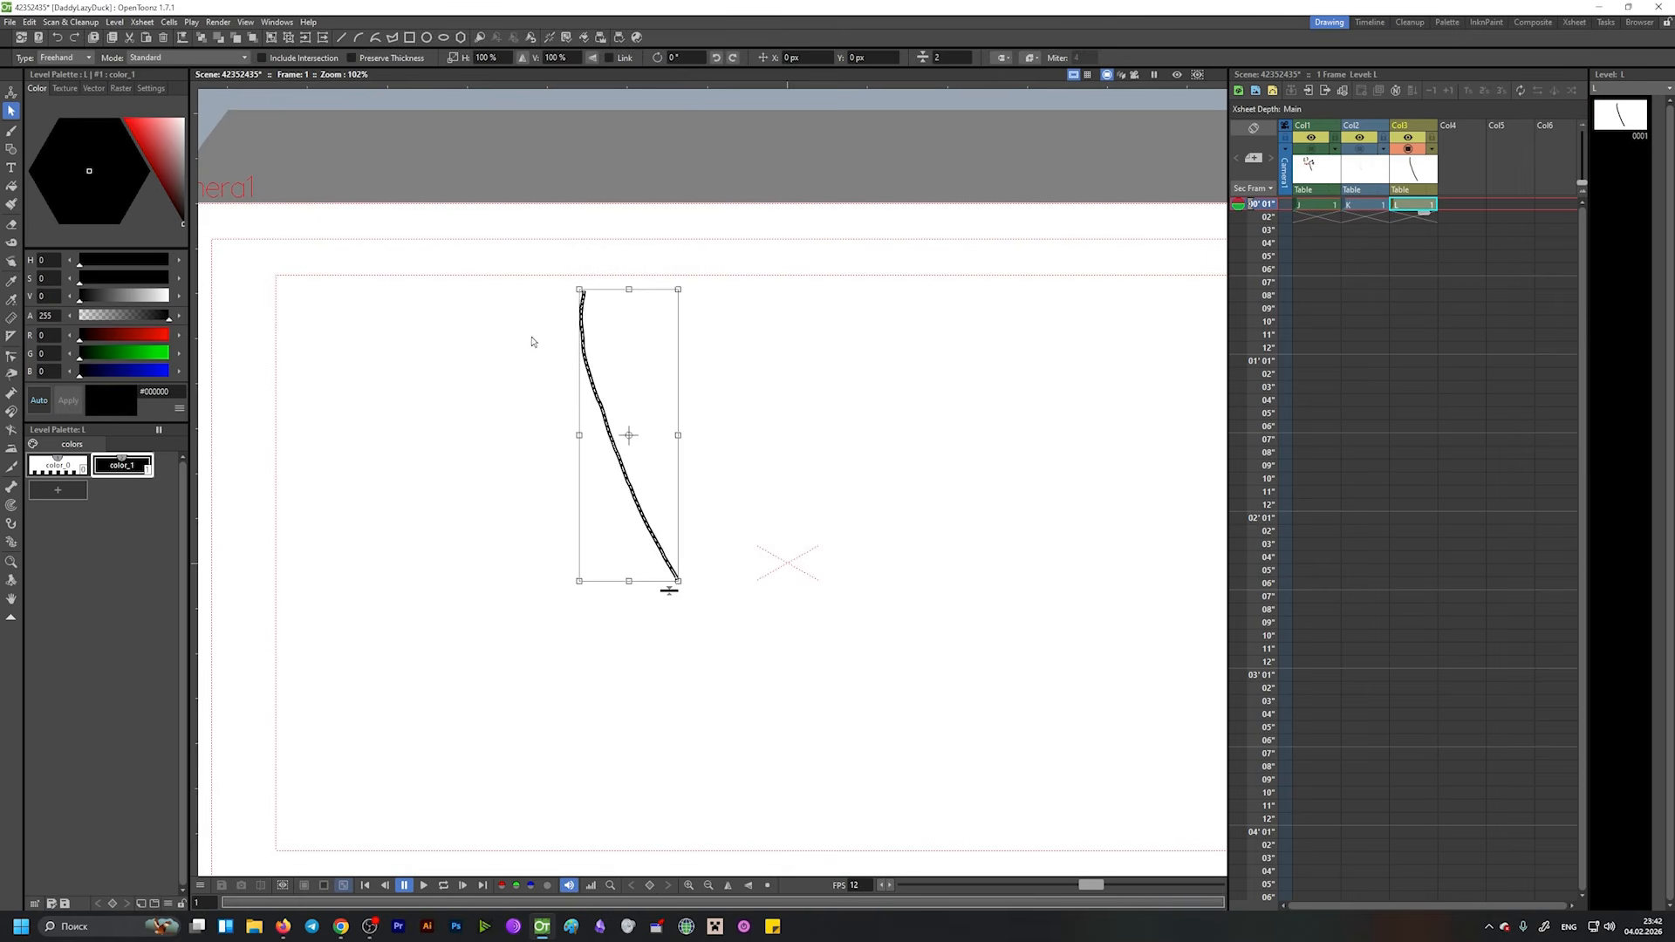
pyautogui.click(11, 91)
pyautogui.moveTo(620, 396)
pyautogui.mouseDown()
pyautogui.moveTo(579, 385)
pyautogui.moveTo(602, 423)
pyautogui.moveTo(622, 401)
pyautogui.mouseUp()
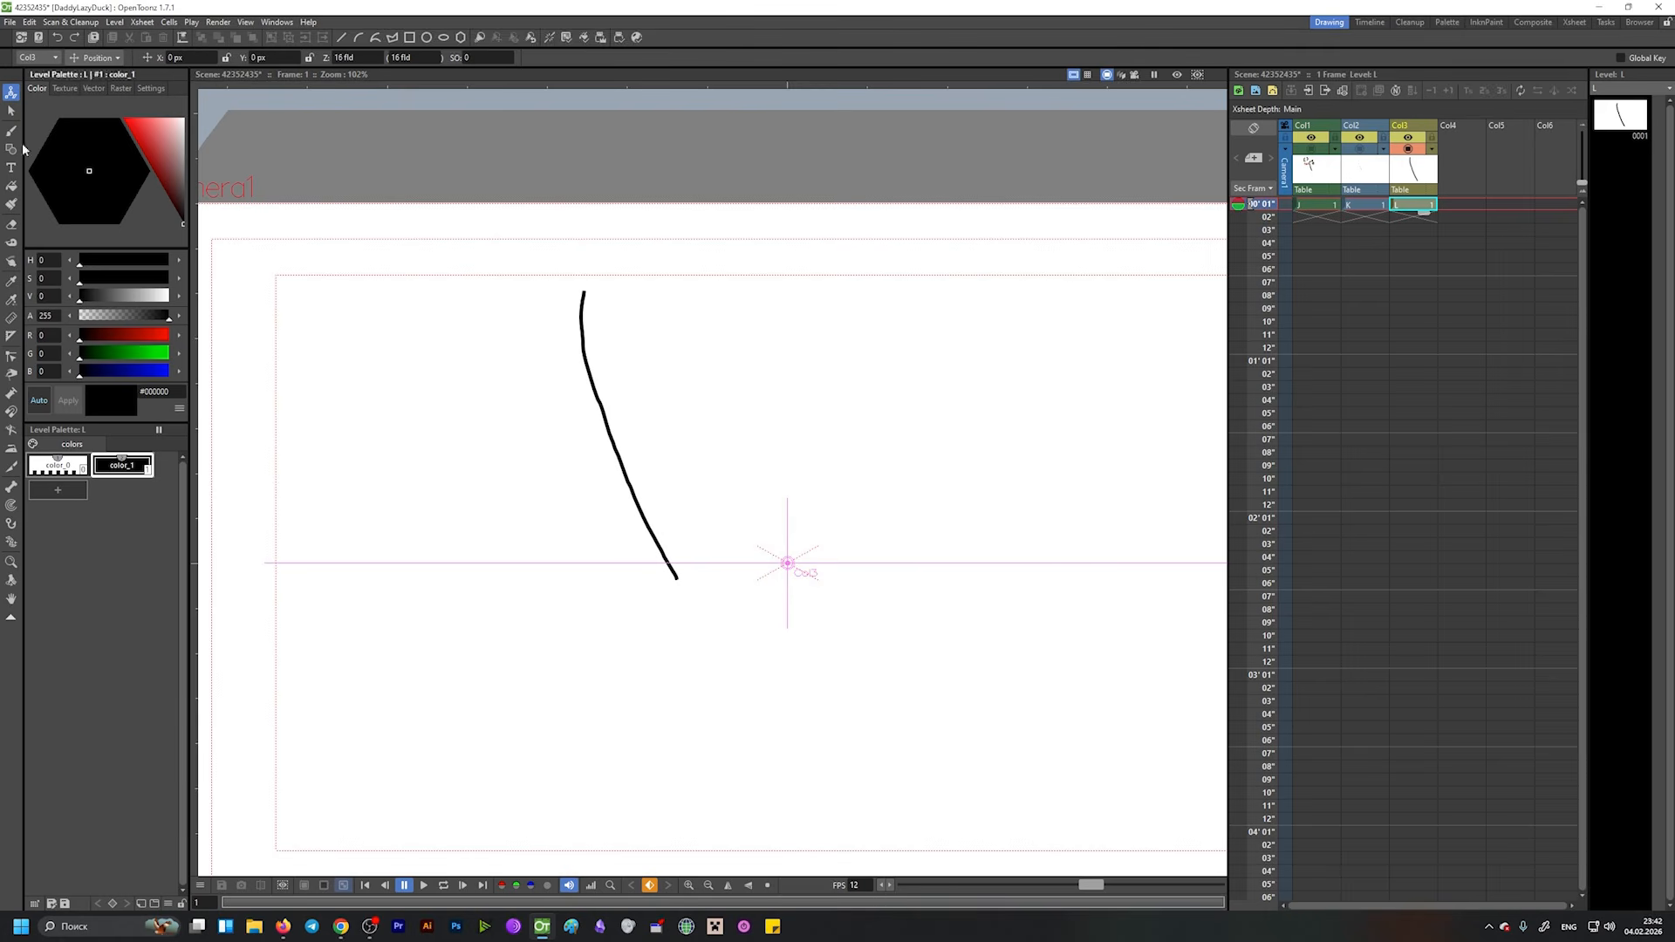
pyautogui.click(10, 110)
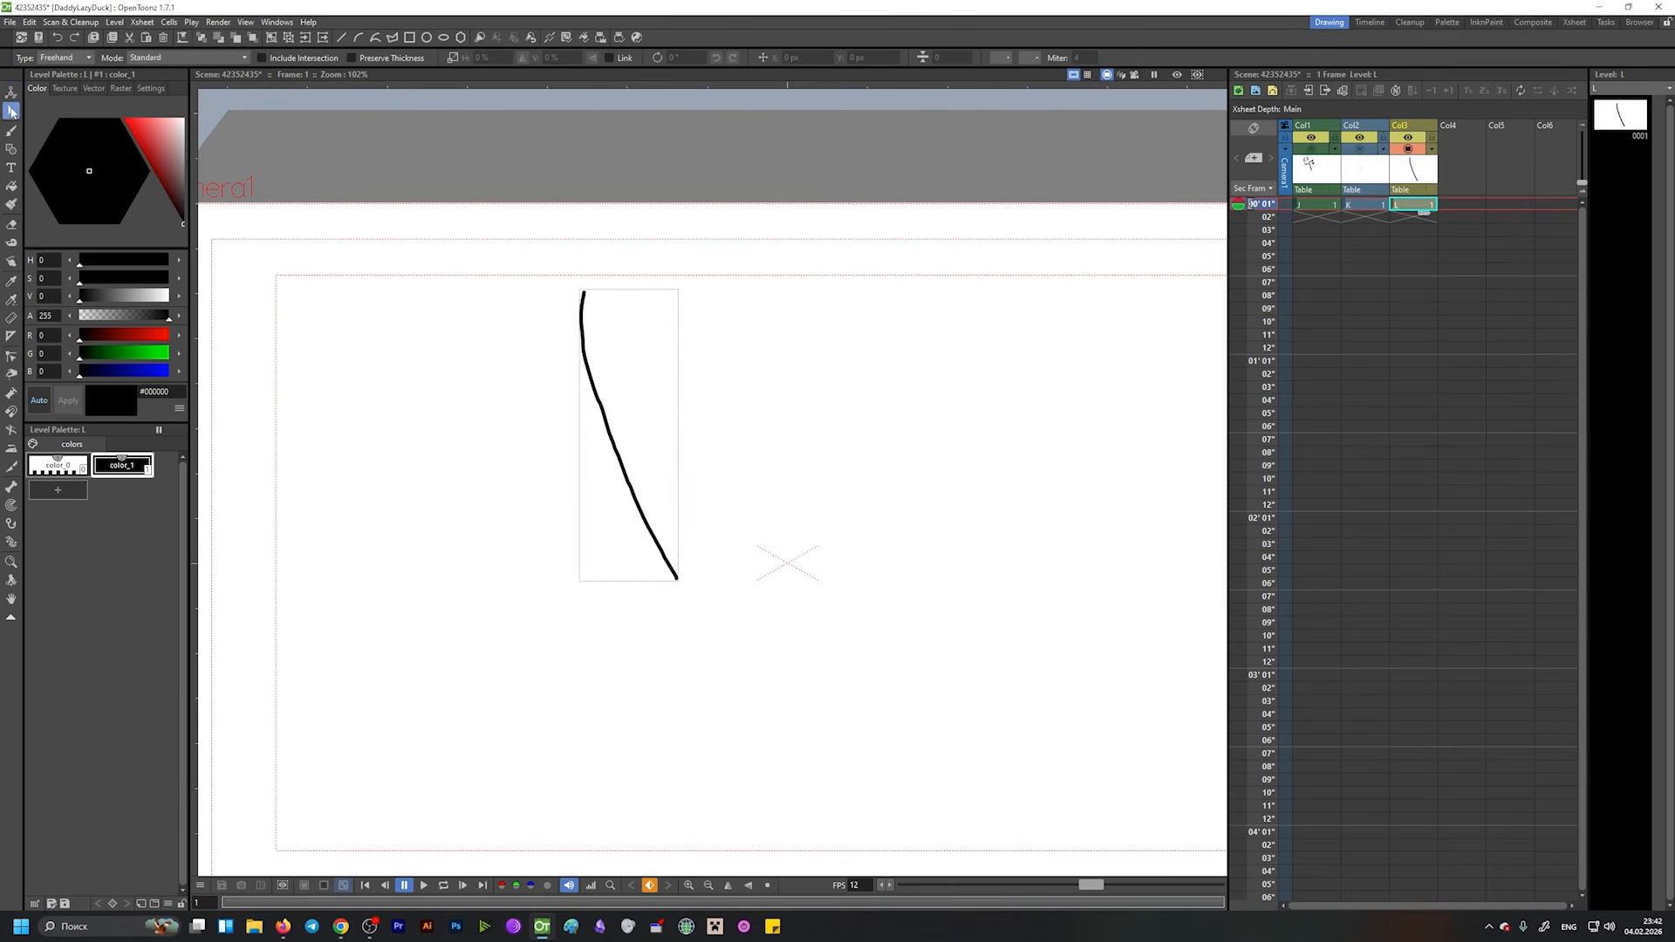
pyautogui.click(597, 351)
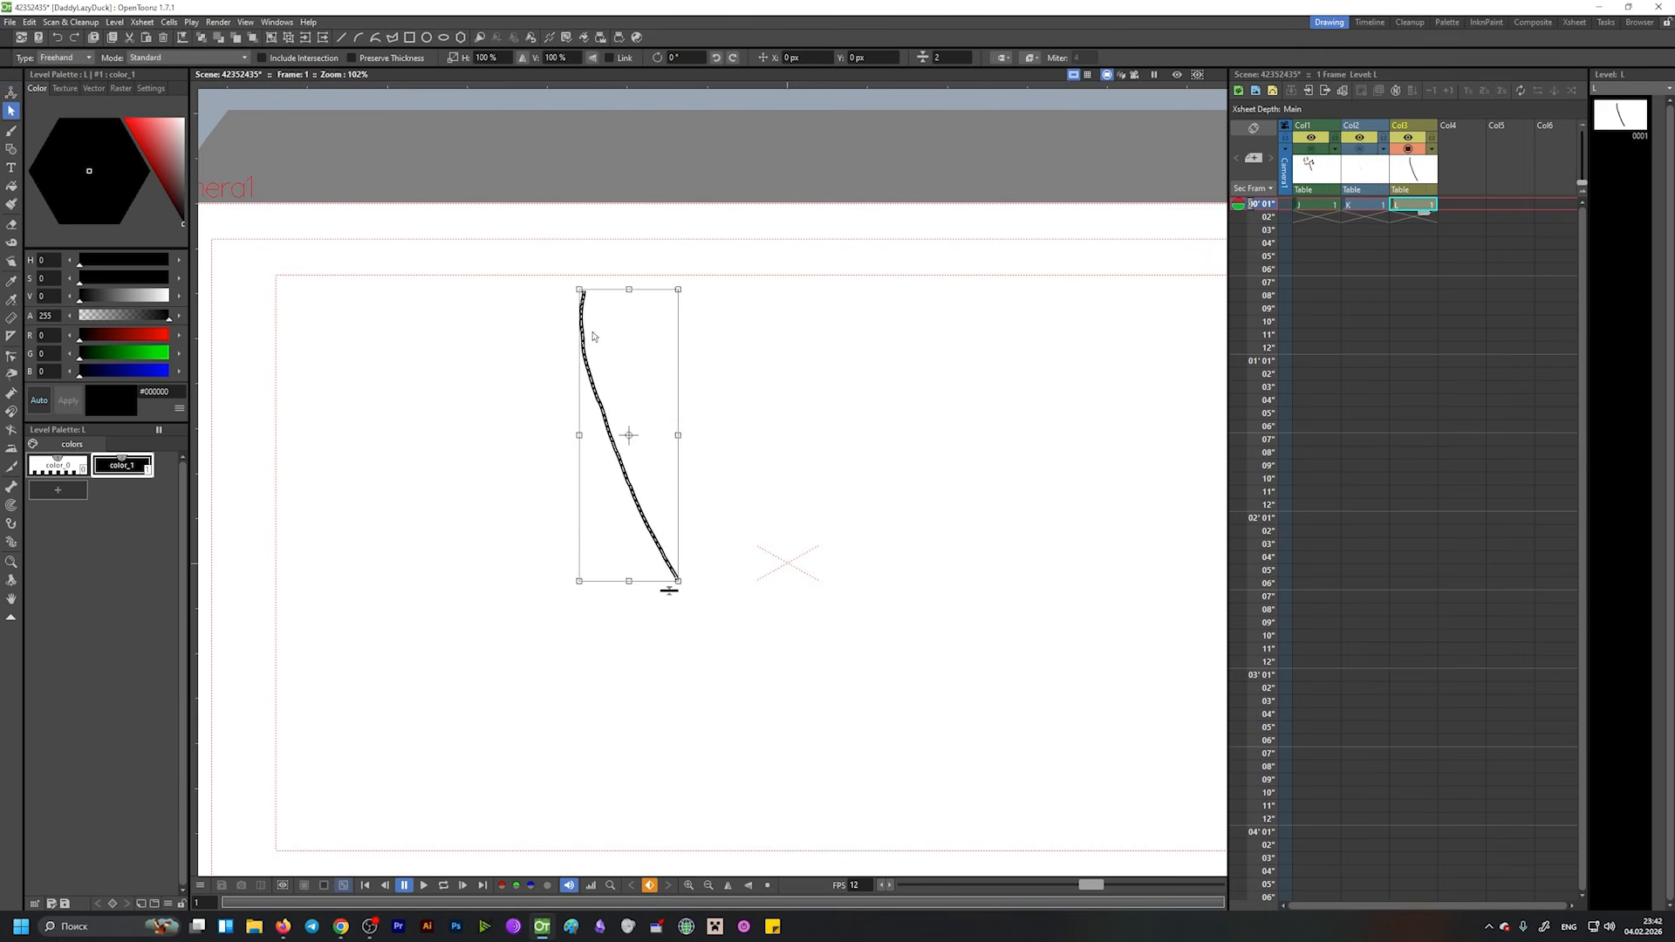
pyautogui.click(733, 320)
# Try to select only the upper part of the vector curve with a freehand selection, and clear the selection.
pyautogui.moveTo(695, 262)
pyautogui.mouseDown()
pyautogui.moveTo(542, 276)
pyautogui.moveTo(565, 410)
pyautogui.moveTo(682, 255)
pyautogui.moveTo(595, 241)
pyautogui.mouseUp()
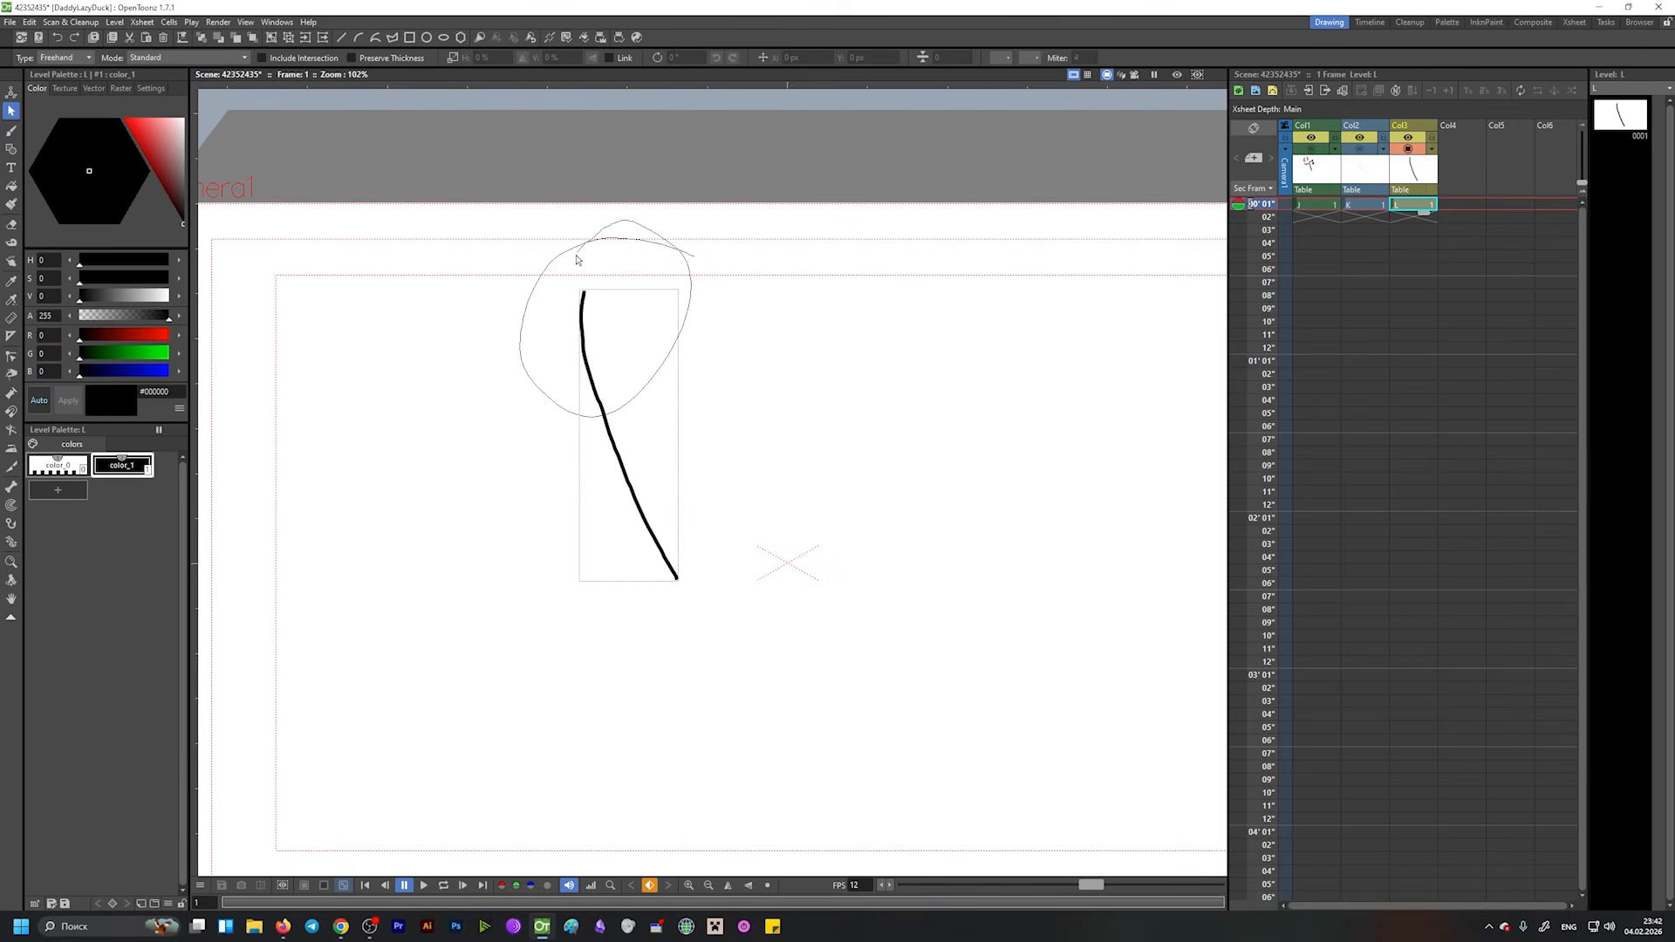
pyautogui.moveTo(562, 283)
pyautogui.mouseDown()
pyautogui.moveTo(554, 302)
pyautogui.moveTo(621, 480)
pyautogui.mouseUp()
pyautogui.click(605, 416)
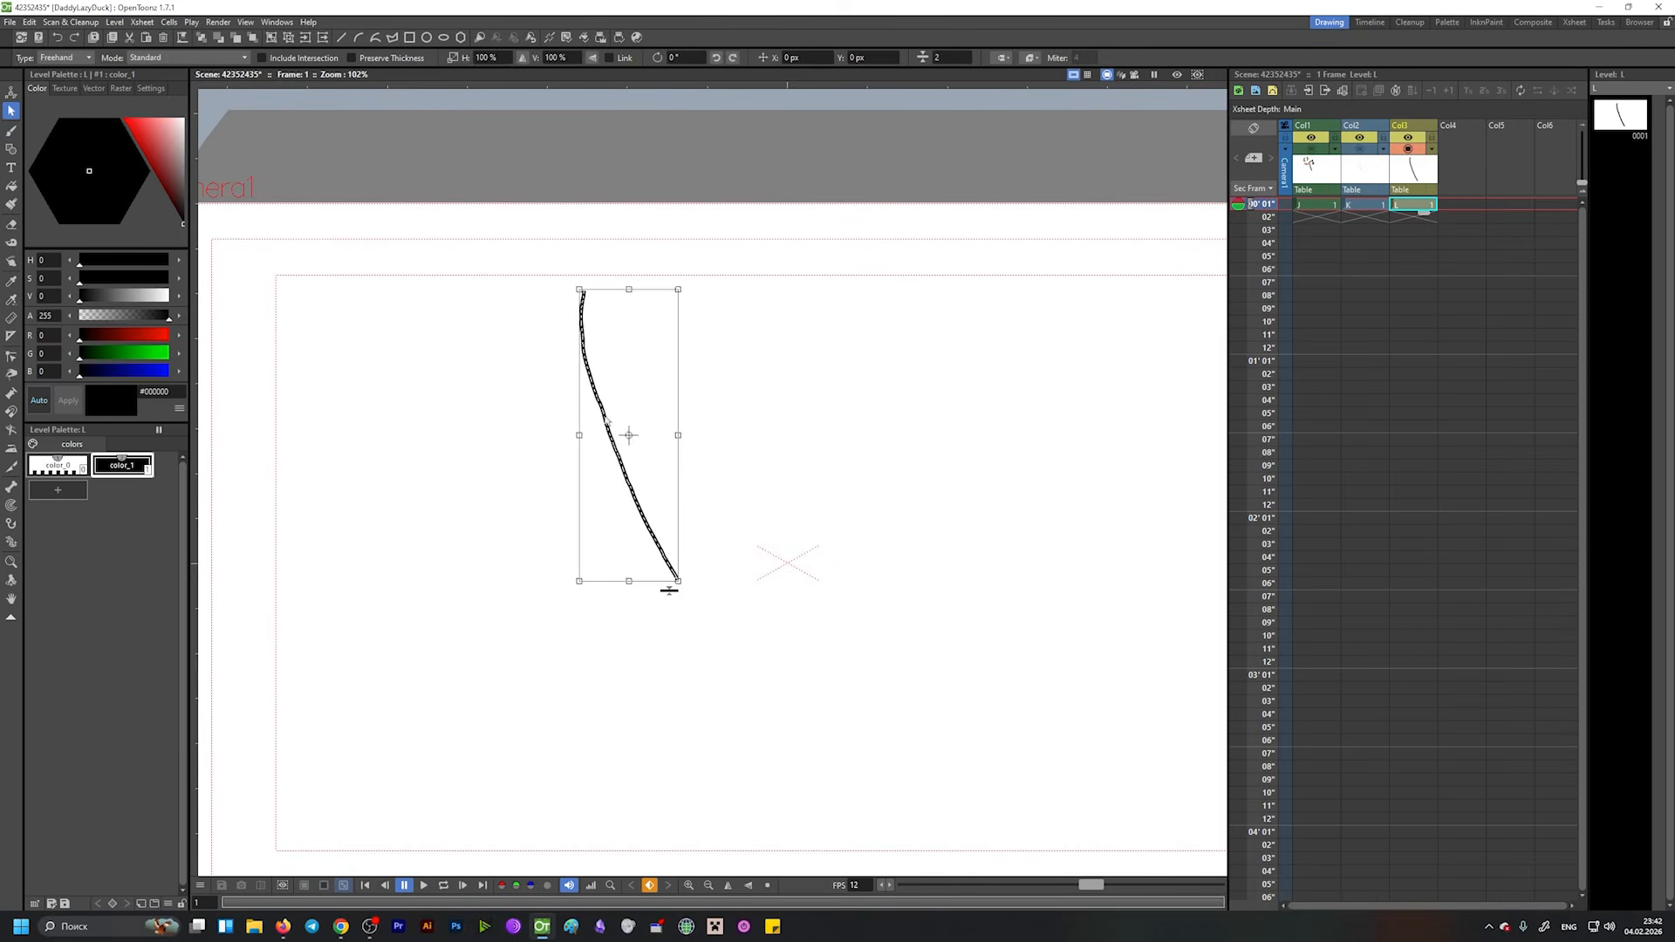
pyautogui.click(733, 333)
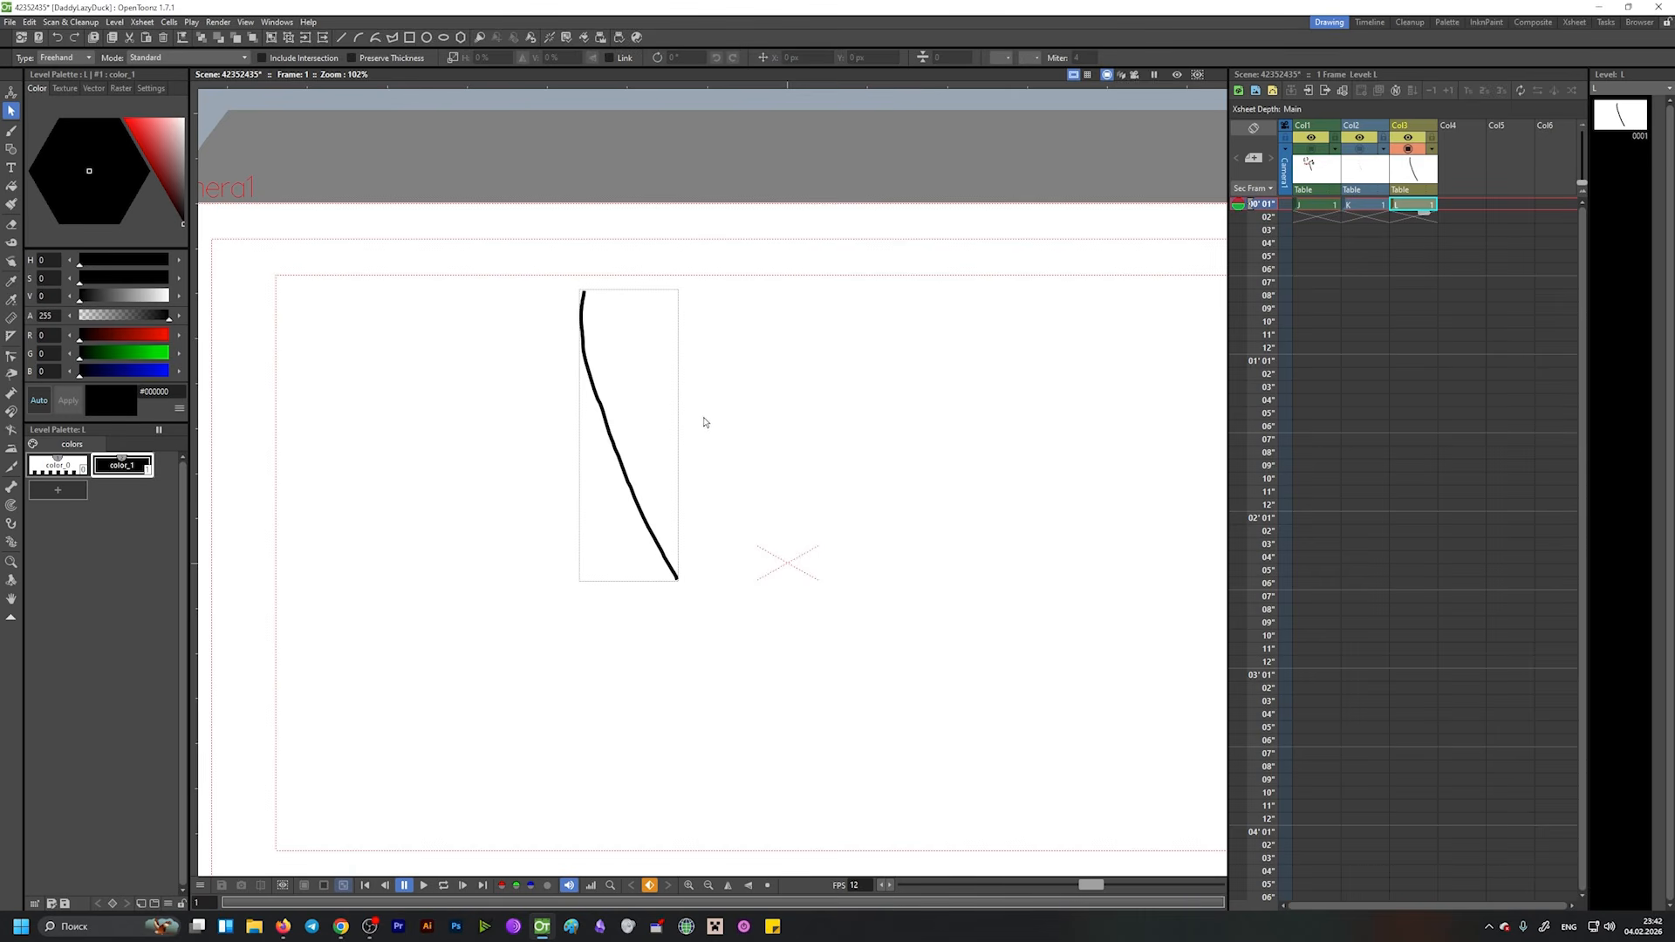
# Select the whole vector curve and move it slightly down and to the left.
pyautogui.click(605, 427)
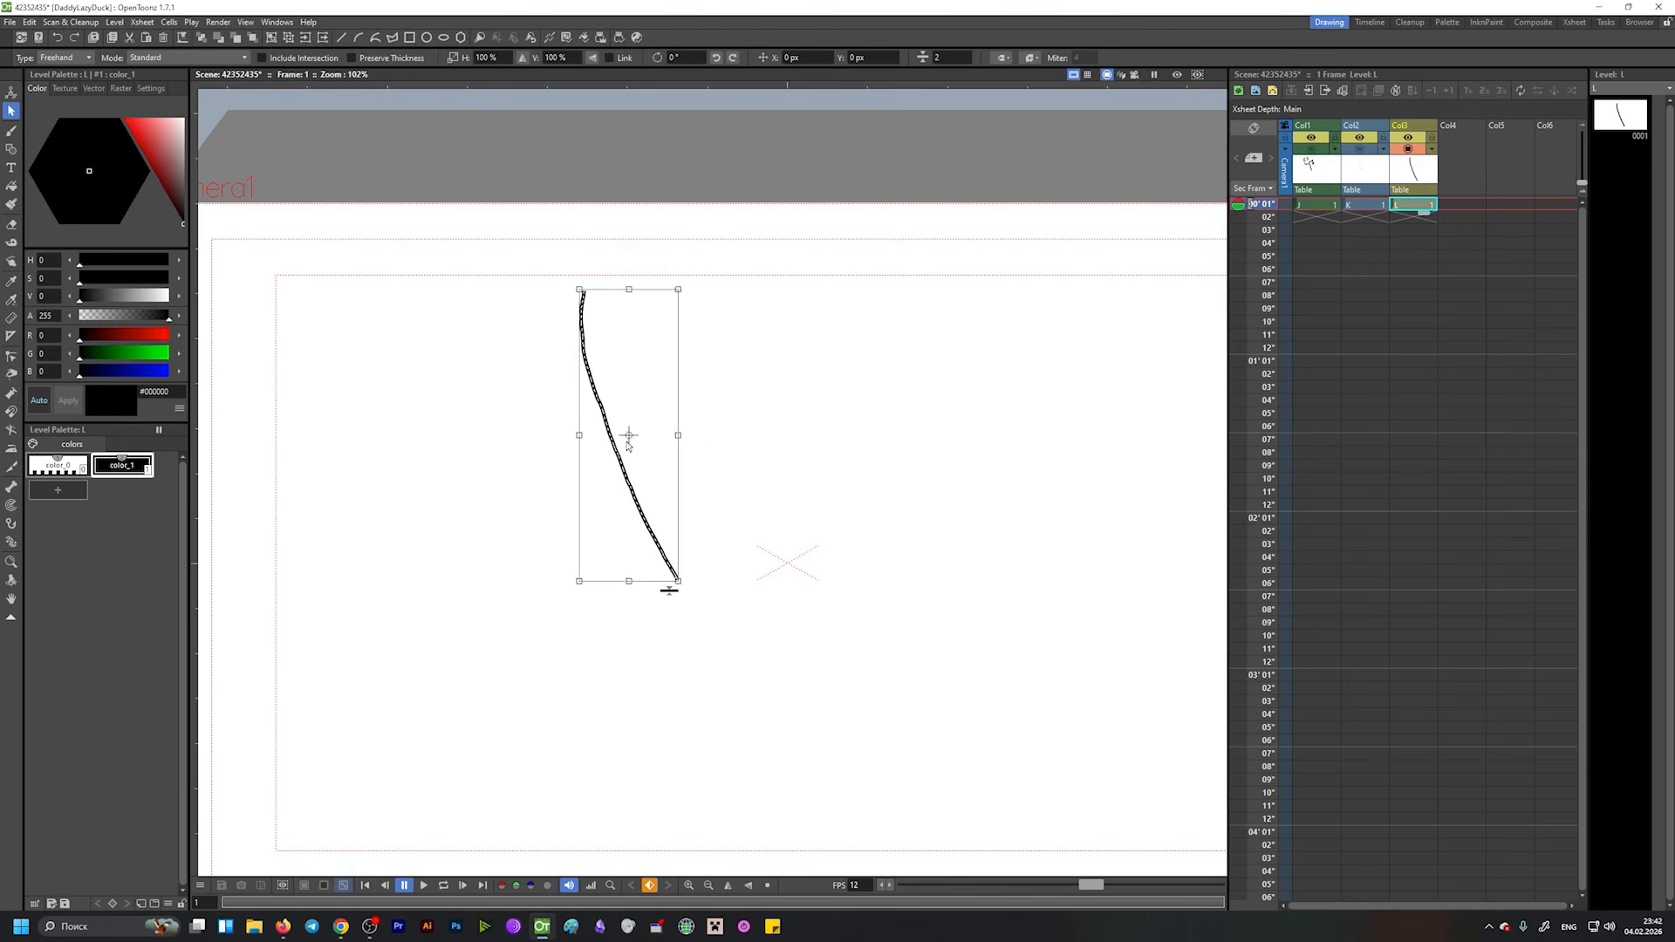
pyautogui.moveTo(617, 446)
pyautogui.mouseDown()
pyautogui.moveTo(550, 420)
pyautogui.moveTo(513, 470)
pyautogui.moveTo(575, 404)
pyautogui.mouseUp()
pyautogui.click(580, 487)
pyautogui.click(502, 419)
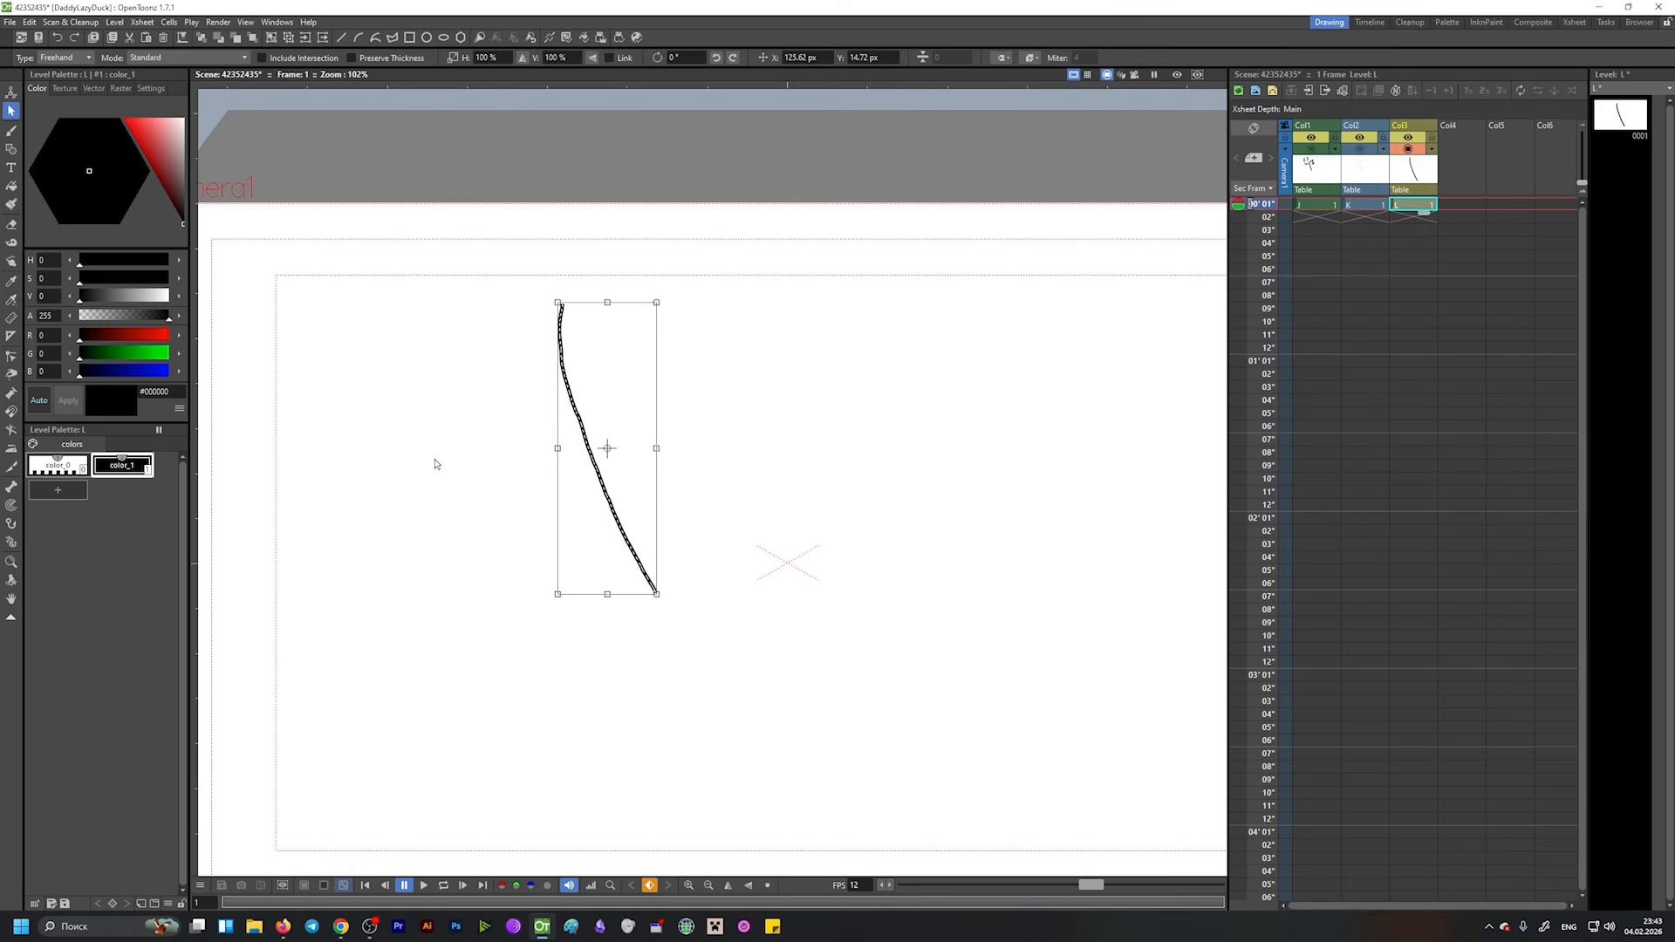
# Try recolouring the curve by changing color_1 to red #C23434, undo the colour change, and save the scene.
pyautogui.click(150, 143)
pyautogui.click(293, 385)
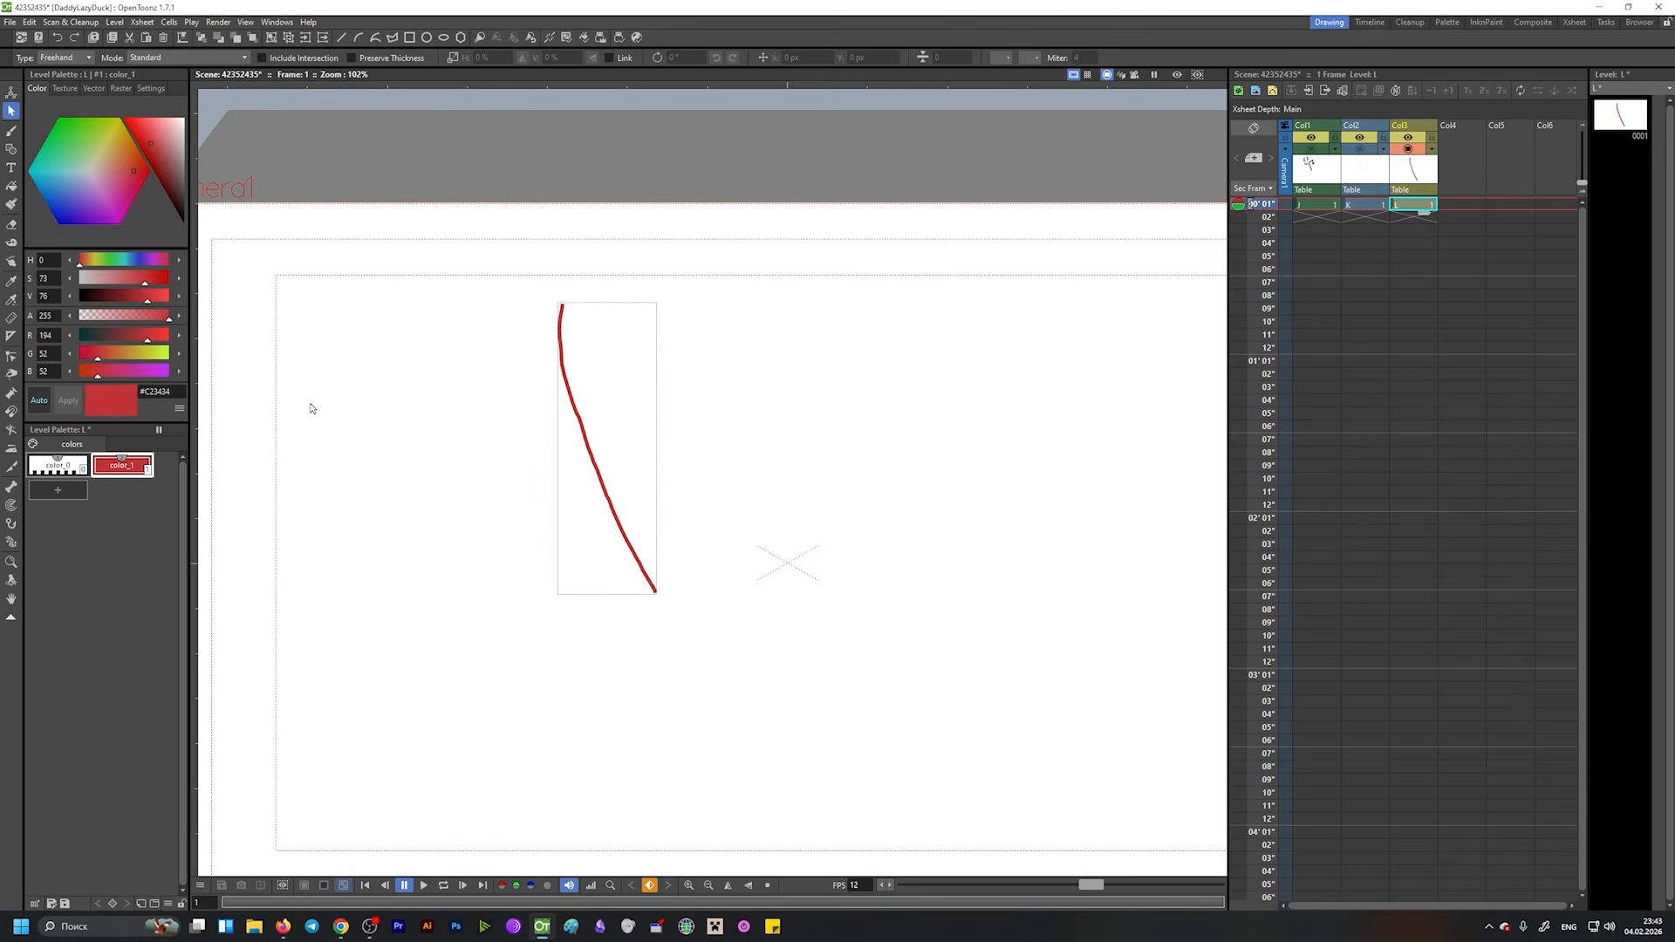
pyautogui.hotkey('ctrl', 'z')
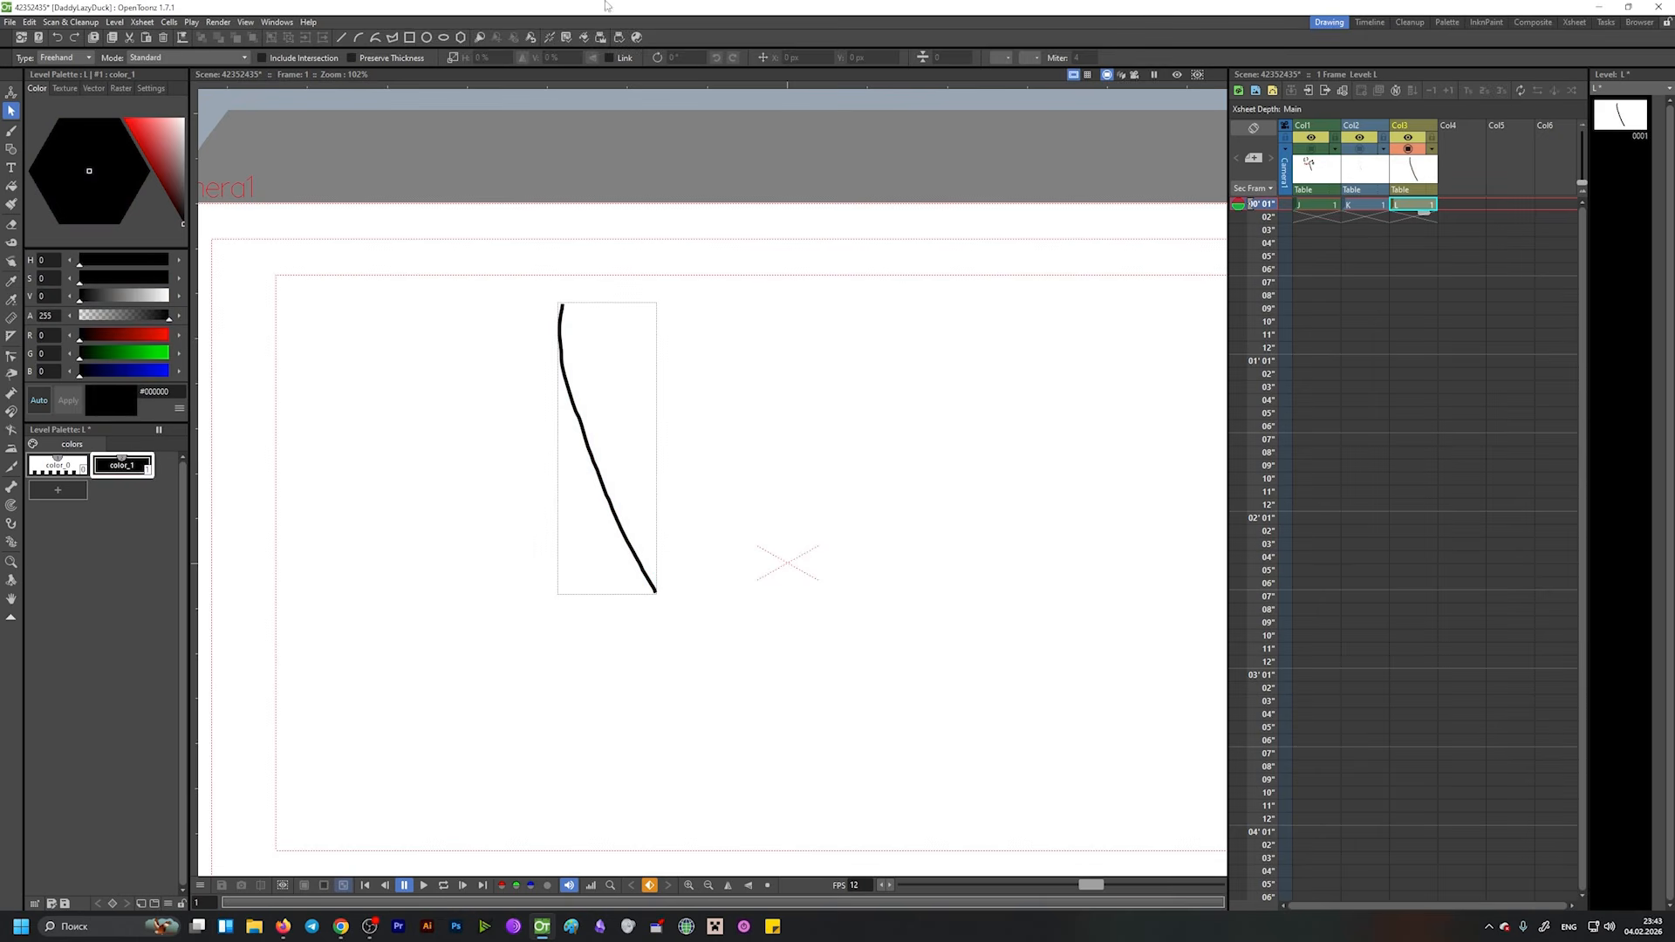
pyautogui.hotkey('ctrl', 's')
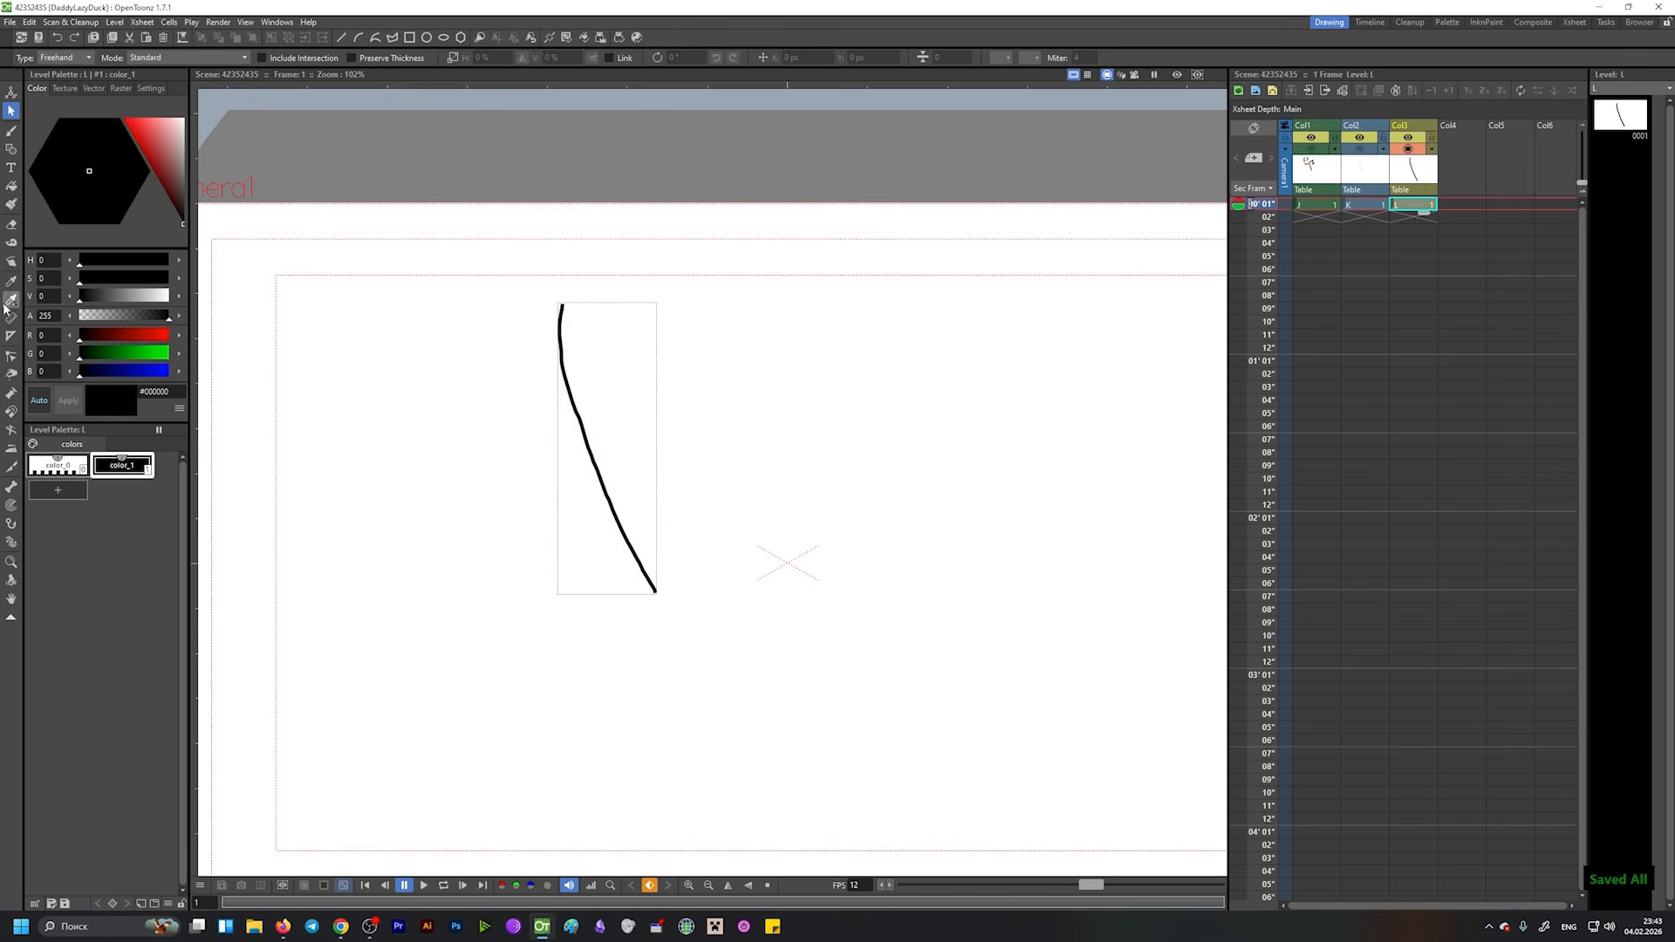
# Use the Control Point Editor to extend the curve from its upper and lower ends into a nearly closed shape with a rounded upper-right corner.
pyautogui.click(10, 357)
pyautogui.click(564, 308)
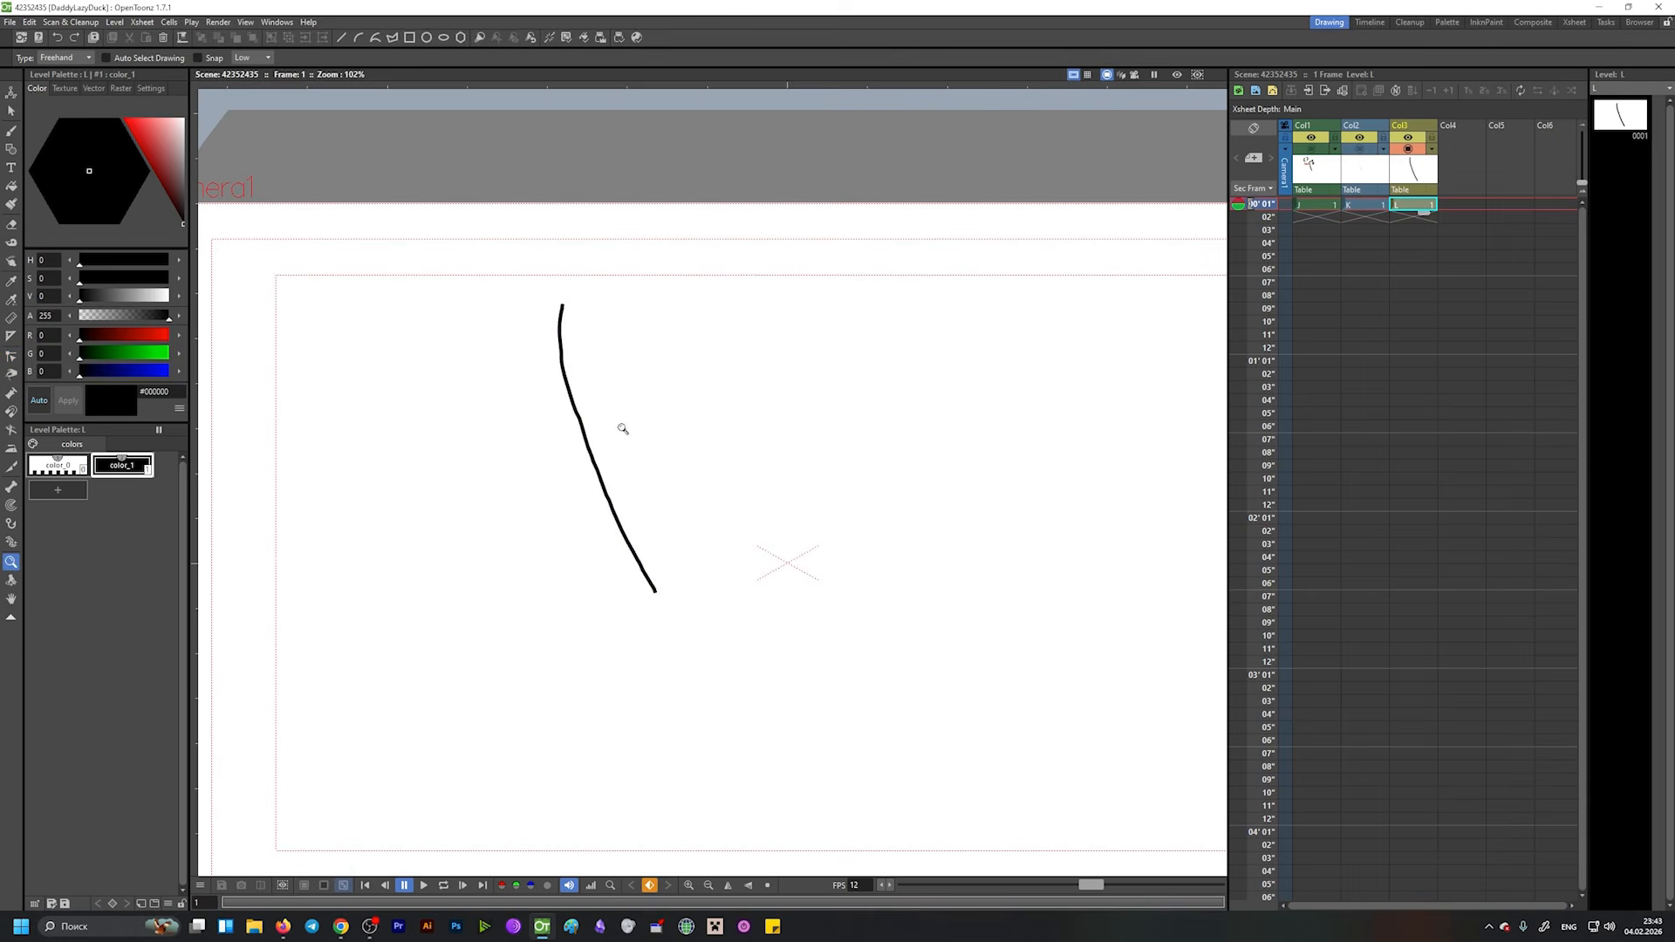
pyautogui.scroll(2, 610, 397)
pyautogui.click(544, 282)
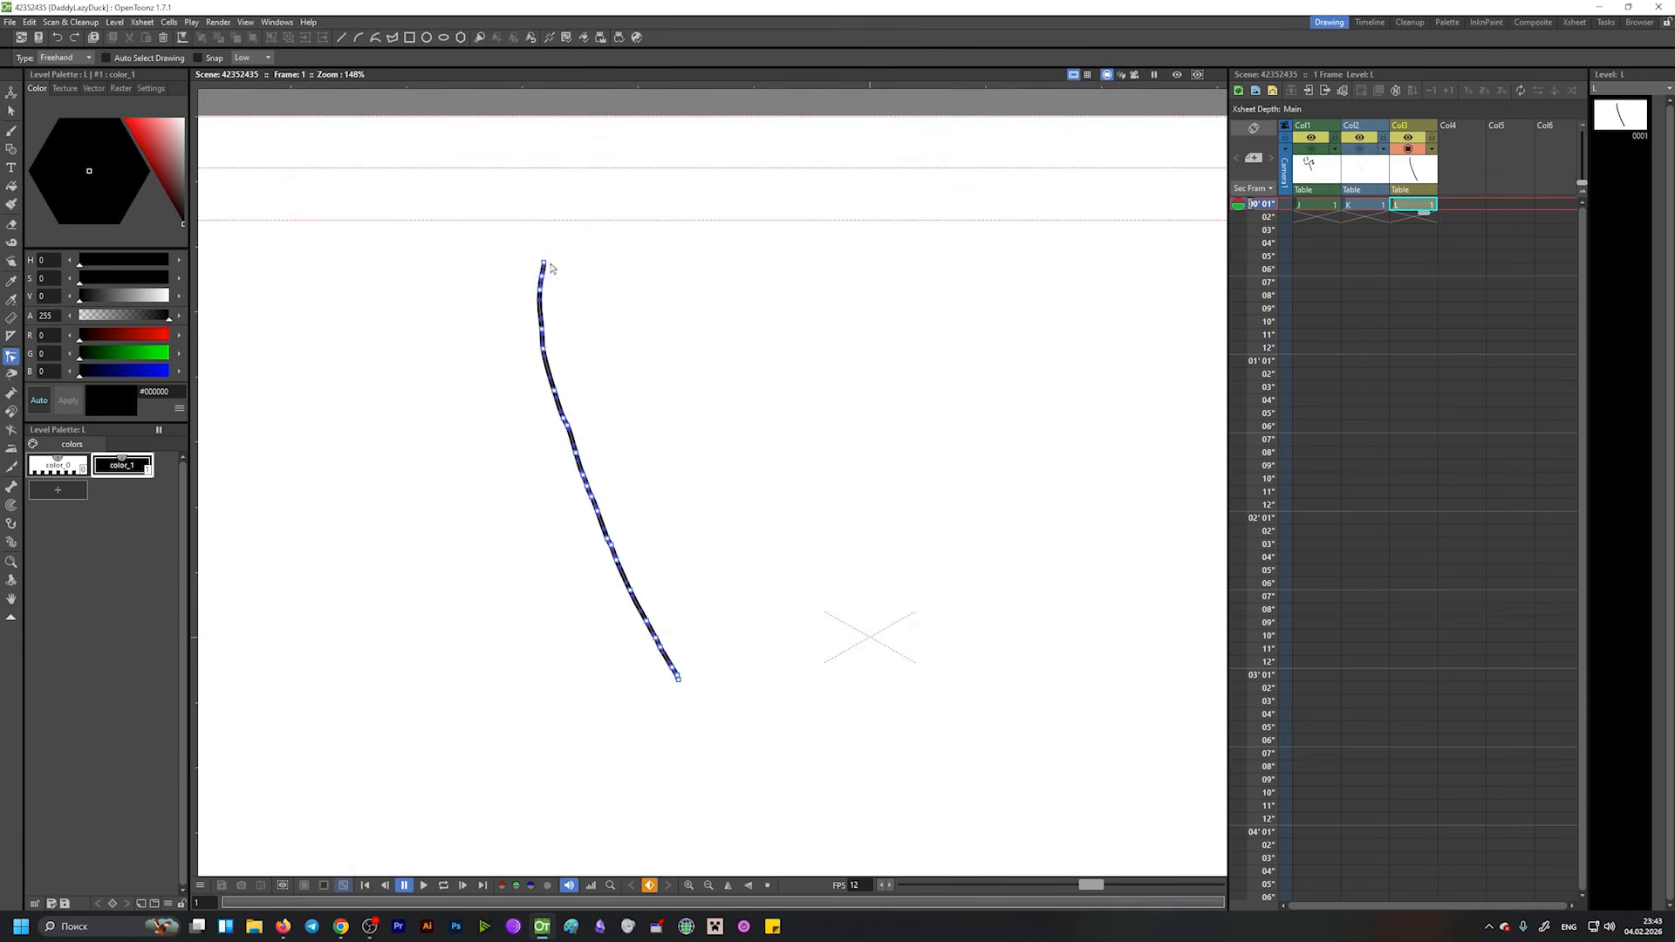
pyautogui.moveTo(543, 264)
pyautogui.mouseDown()
pyautogui.moveTo(657, 277)
pyautogui.moveTo(718, 368)
pyautogui.moveTo(696, 363)
pyautogui.moveTo(691, 265)
pyautogui.moveTo(727, 307)
pyautogui.moveTo(722, 293)
pyautogui.moveTo(756, 303)
pyautogui.moveTo(707, 306)
pyautogui.moveTo(722, 284)
pyautogui.moveTo(756, 288)
pyautogui.moveTo(652, 334)
pyautogui.moveTo(767, 310)
pyautogui.moveTo(625, 329)
pyautogui.moveTo(774, 322)
pyautogui.moveTo(694, 428)
pyautogui.moveTo(744, 311)
pyautogui.moveTo(718, 293)
pyautogui.mouseUp()
pyautogui.moveTo(680, 688)
pyautogui.mouseDown()
pyautogui.moveTo(792, 658)
pyautogui.moveTo(822, 355)
pyautogui.moveTo(815, 337)
pyautogui.moveTo(721, 368)
pyautogui.moveTo(739, 360)
pyautogui.moveTo(848, 447)
pyautogui.mouseUp()
# Move the upper end of the straight right side to meet the end of the rounded segment, undoing the first attempt.
pyautogui.hotkey('ctrl', 'space')
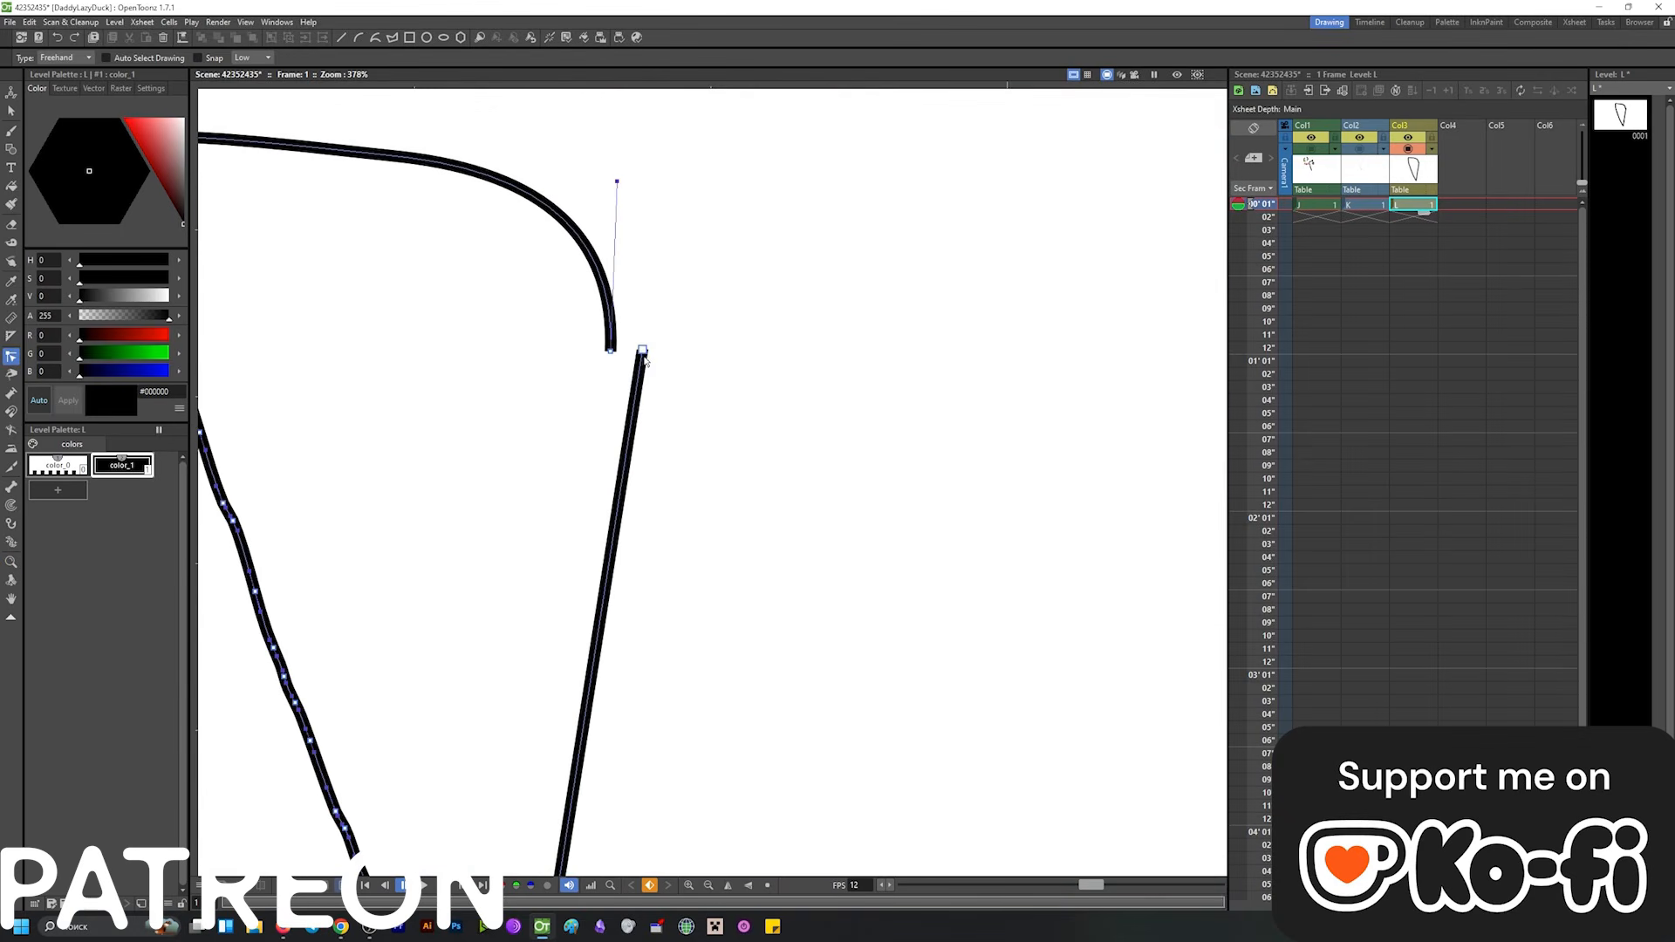
pyautogui.moveTo(647, 360); pyautogui.dragTo(541, 490)
pyautogui.hotkey('ctrl', 'z')
pyautogui.scroll(-3, 596, 514)
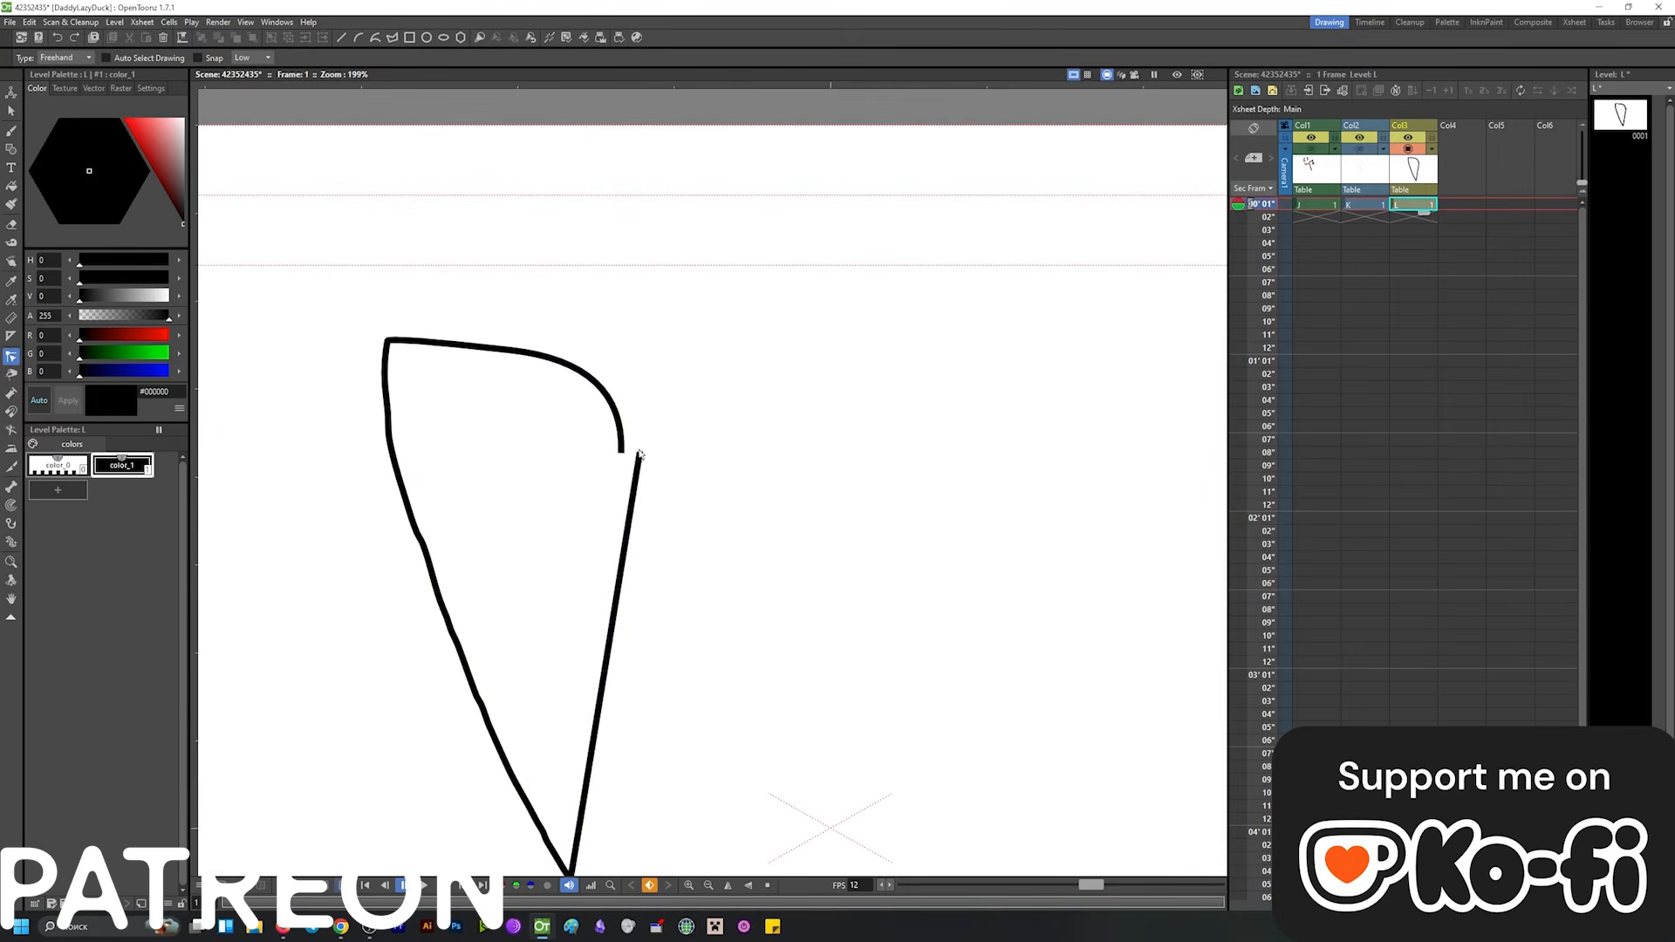
pyautogui.moveTo(638, 455); pyautogui.dragTo(622, 454)
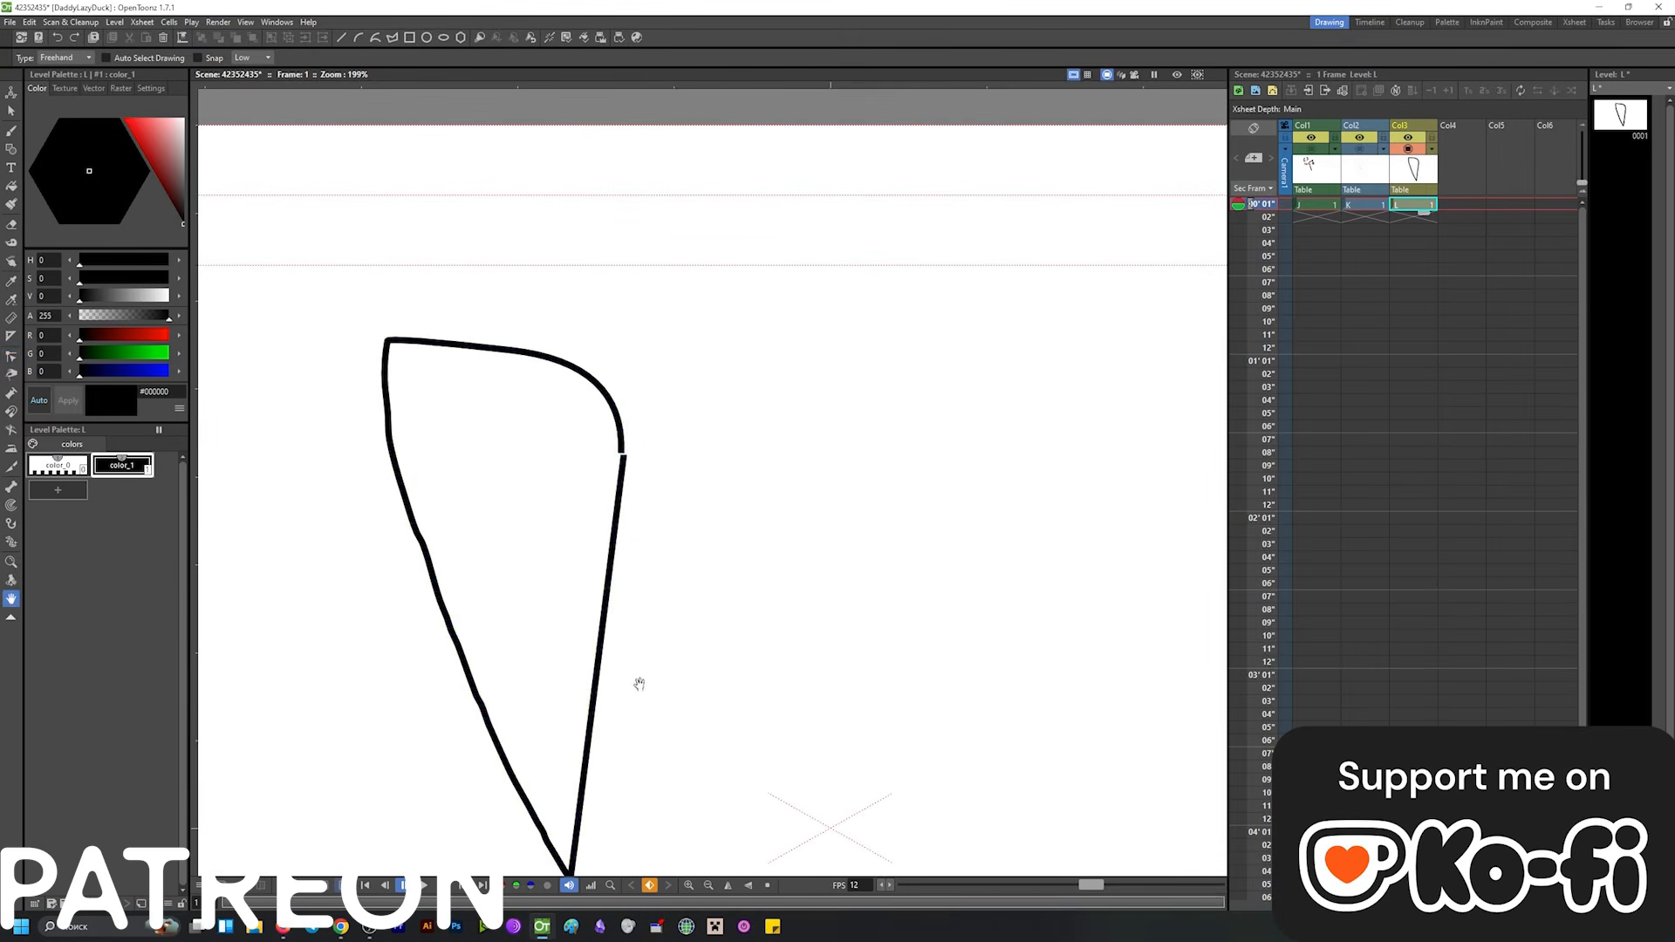
# Reshape the outline into a heart by adding a rounded right lobe and curving the upper-left corner.
pyautogui.moveTo(640, 680); pyautogui.dragTo(605, 531)
pyautogui.click(556, 591)
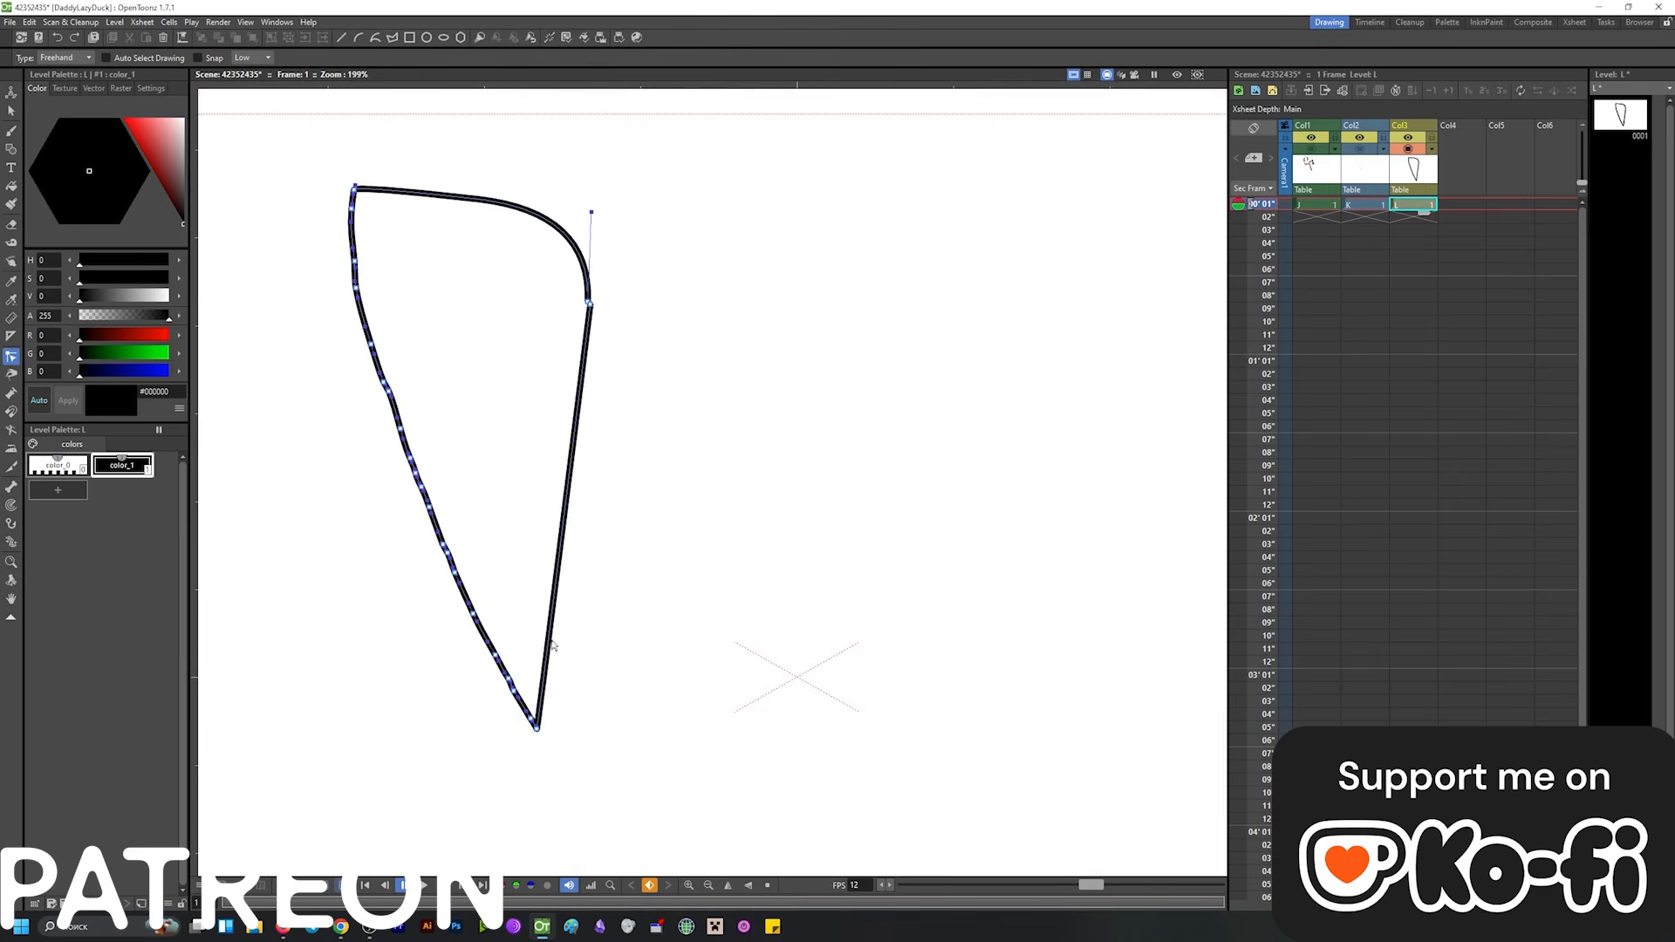
pyautogui.moveTo(541, 726)
pyautogui.mouseDown()
pyautogui.moveTo(750, 367)
pyautogui.moveTo(730, 232)
pyautogui.moveTo(864, 176)
pyautogui.moveTo(888, 239)
pyautogui.mouseUp()
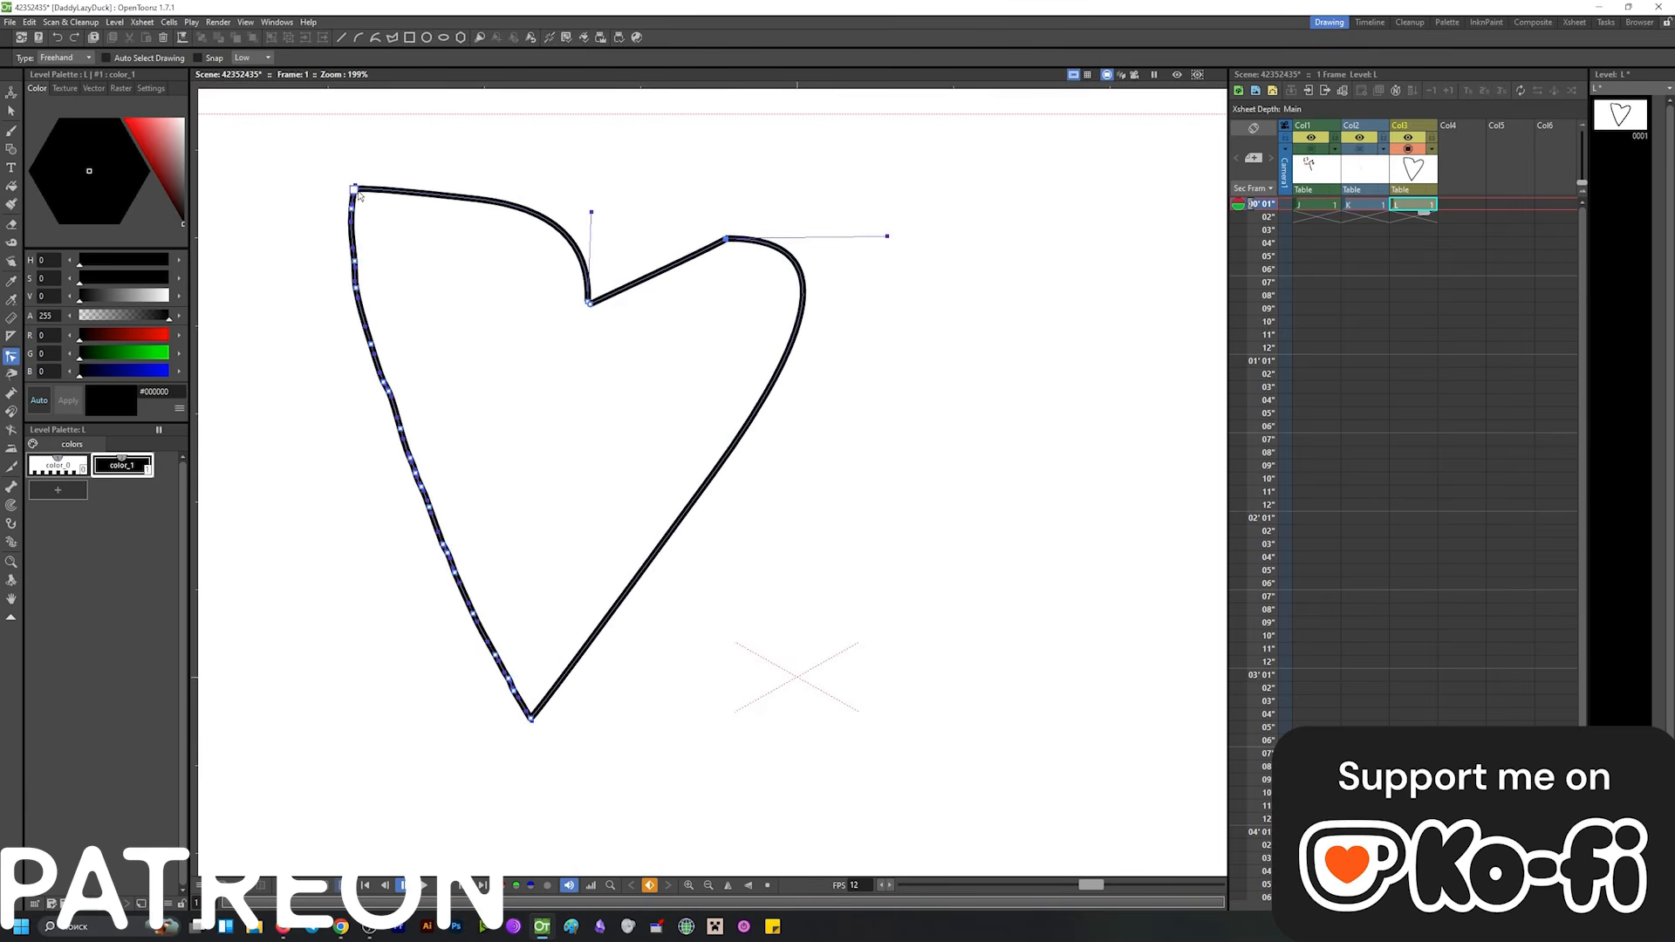
pyautogui.moveTo(354, 188)
pyautogui.mouseDown()
pyautogui.moveTo(348, 172)
pyautogui.moveTo(404, 155)
pyautogui.mouseUp()
# Nudge the control point at the heart's top notch slightly upward to tighten the outline.
pyautogui.hotkey('shift', 'space')
pyautogui.moveTo(640, 434); pyautogui.dragTo(599, 404)
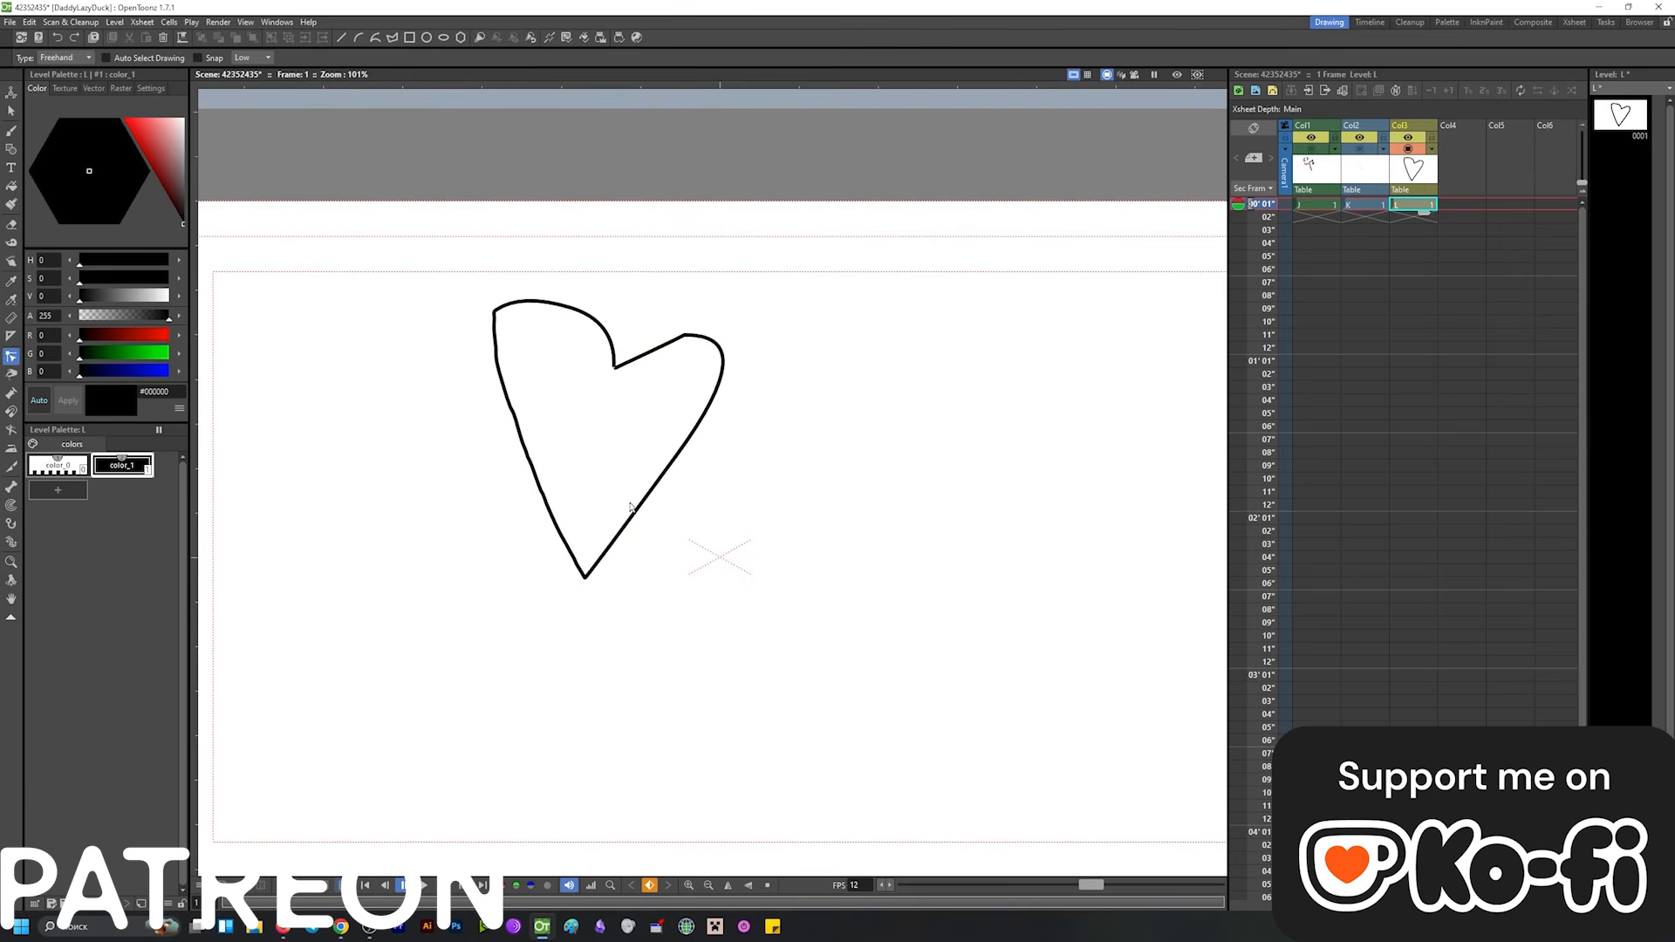
pyautogui.click(615, 365)
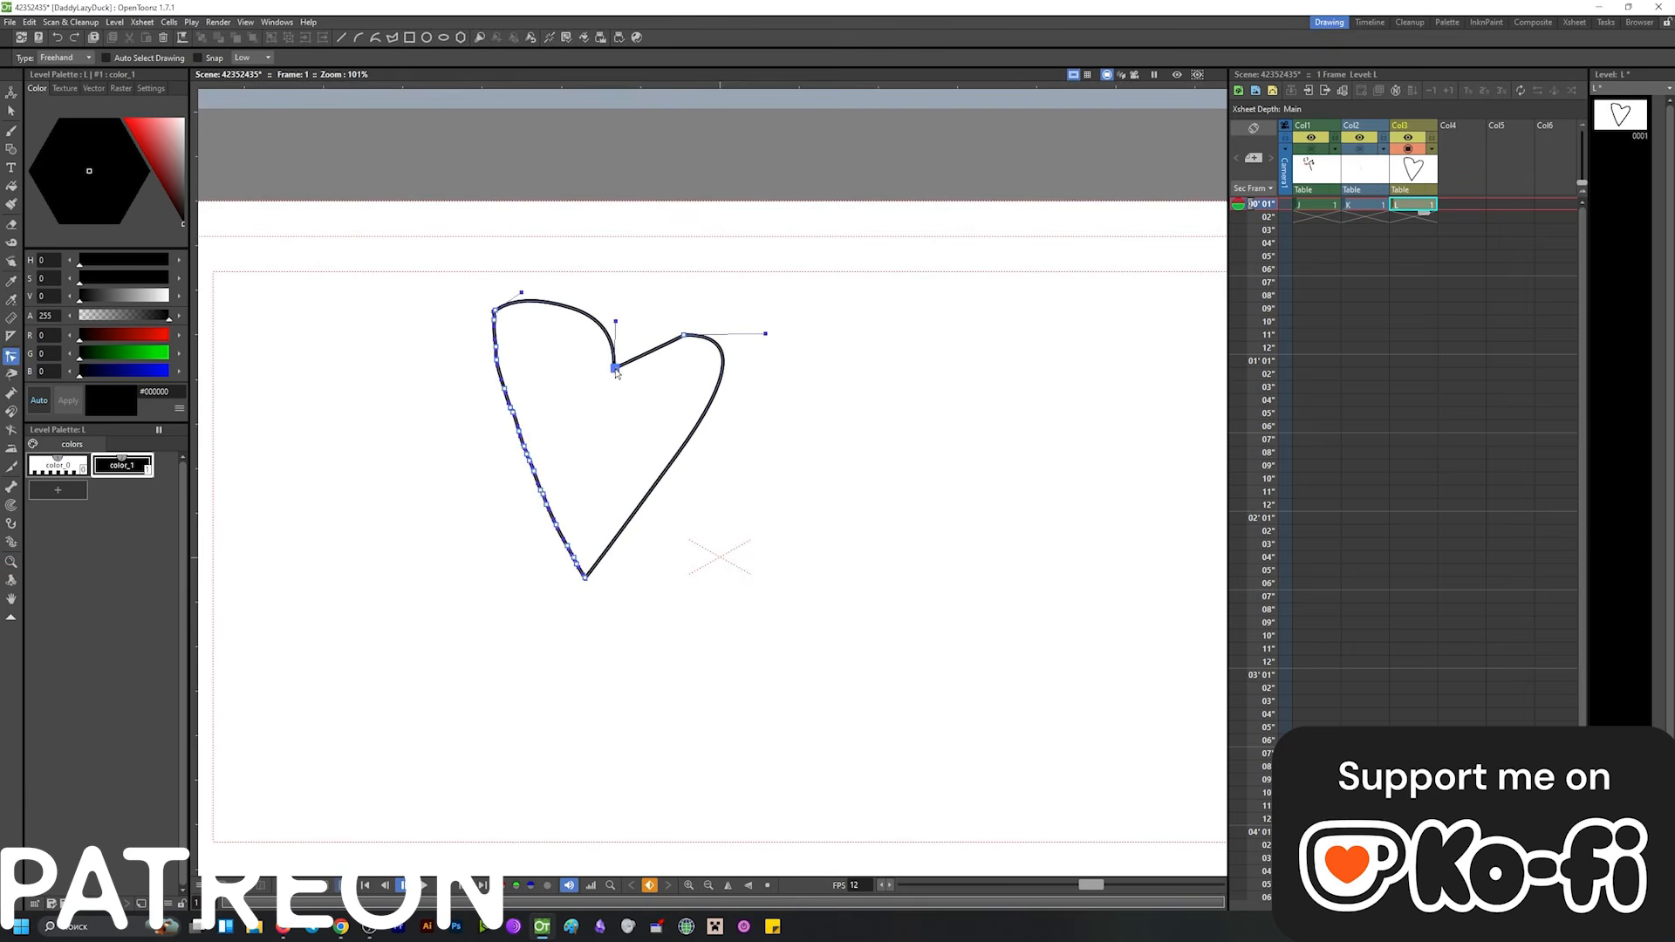
pyautogui.click(625, 392)
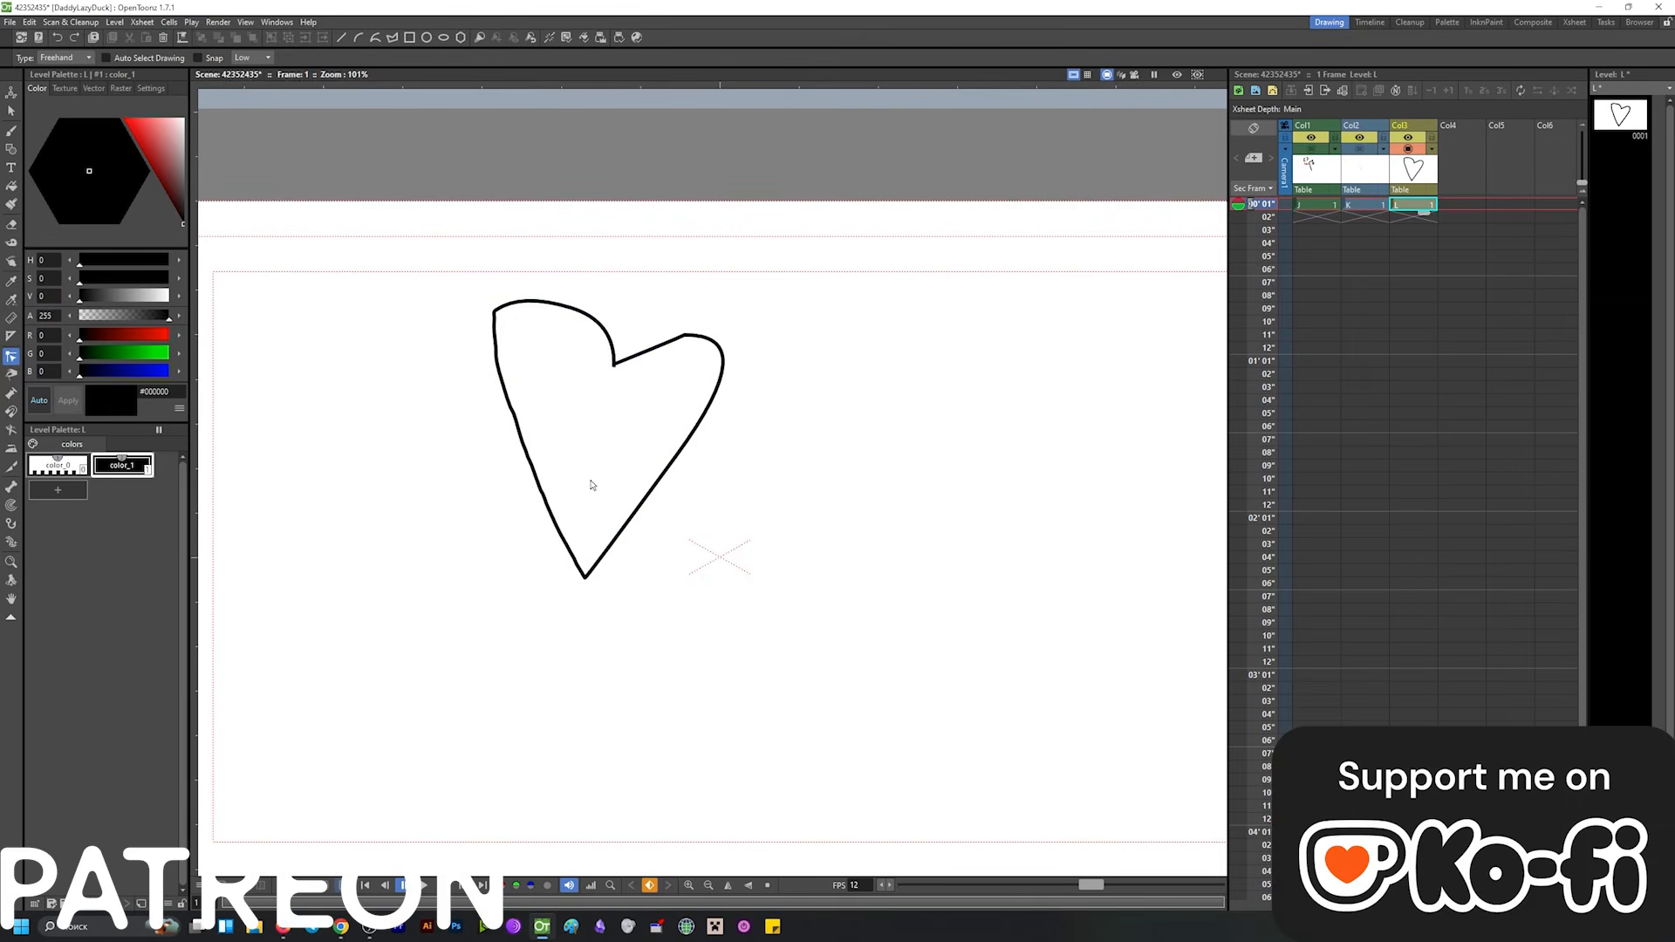
# Add a red palette style #F04D4D and fill the heart with it.
pyautogui.click(58, 491)
pyautogui.moveTo(159, 142); pyautogui.dragTo(146, 125)
pyautogui.click(12, 186)
pyautogui.click(605, 422)
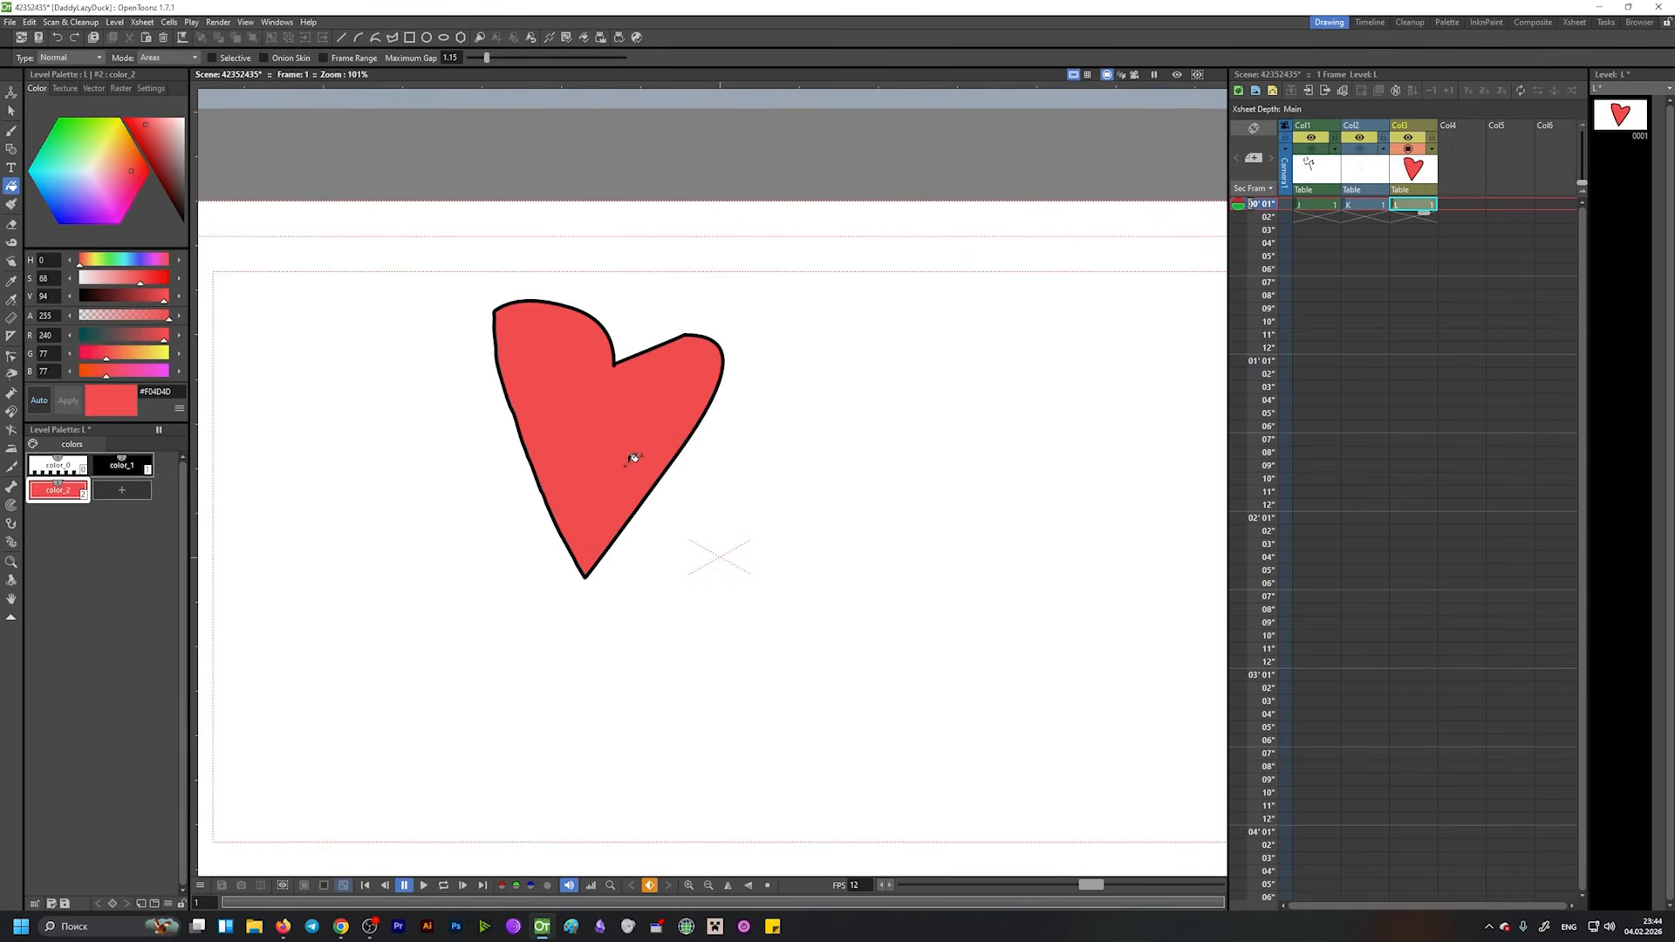
# Open a gap in the heart's outline by moving the left lobe's end point away from the notch with the Control Point Editor.
pyautogui.hotkey('shift', 'space')
pyautogui.moveTo(599, 375)
pyautogui.mouseDown()
pyautogui.moveTo(666, 504)
pyautogui.moveTo(681, 594)
pyautogui.moveTo(666, 415)
pyautogui.moveTo(602, 396)
pyautogui.mouseUp()
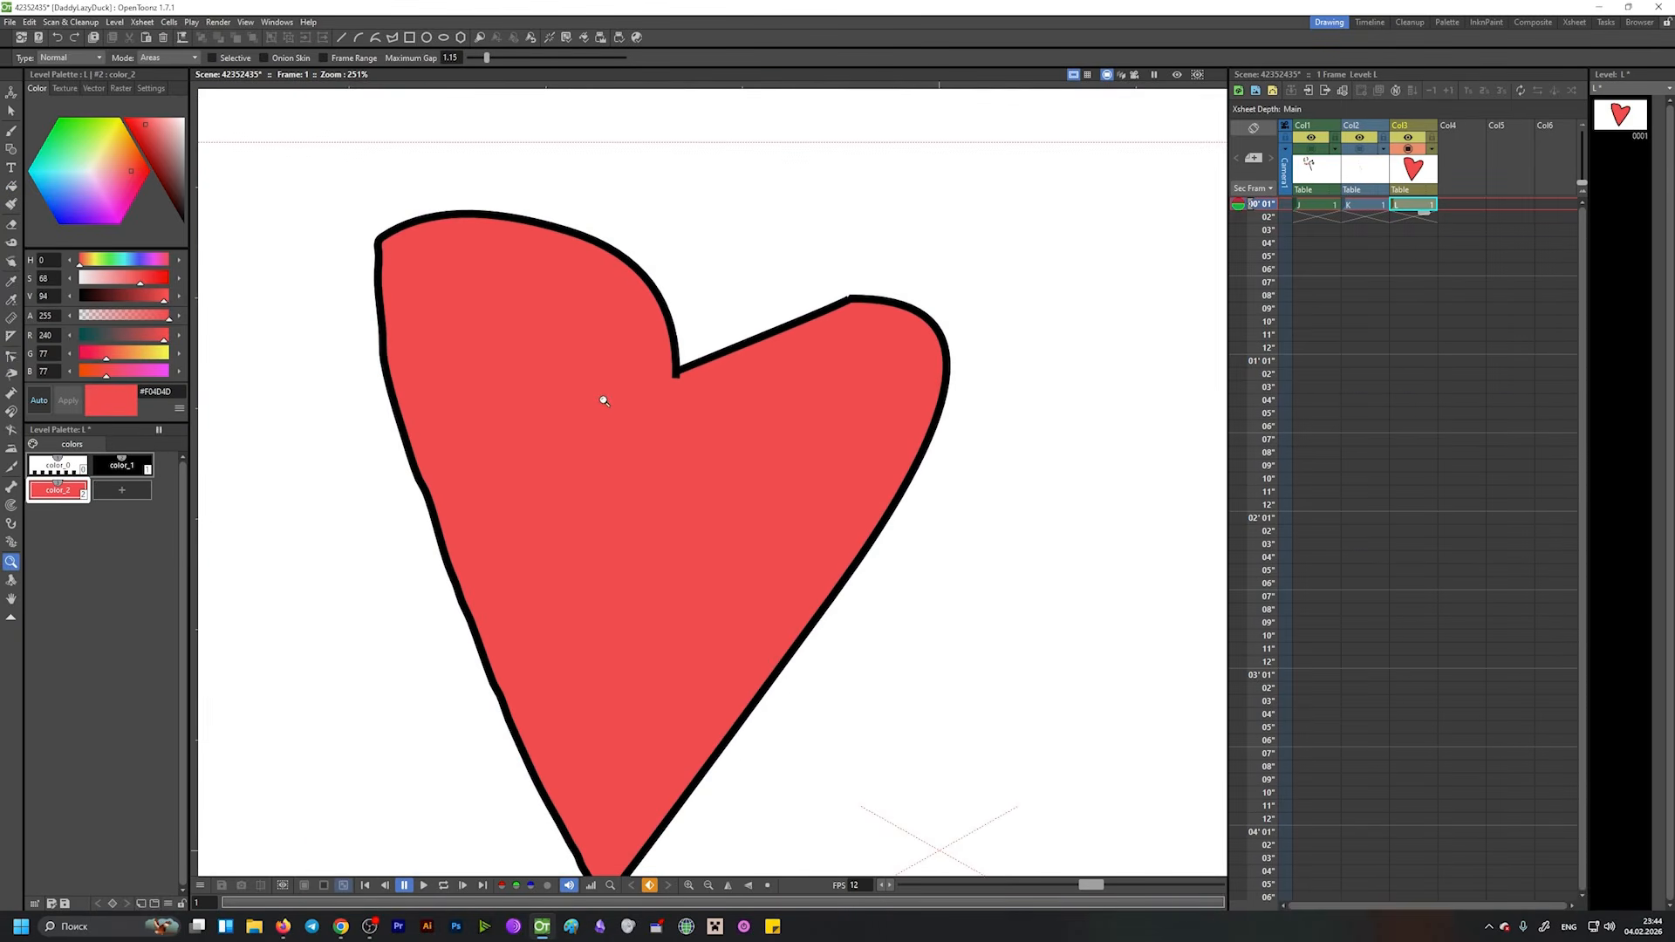
pyautogui.click(12, 357)
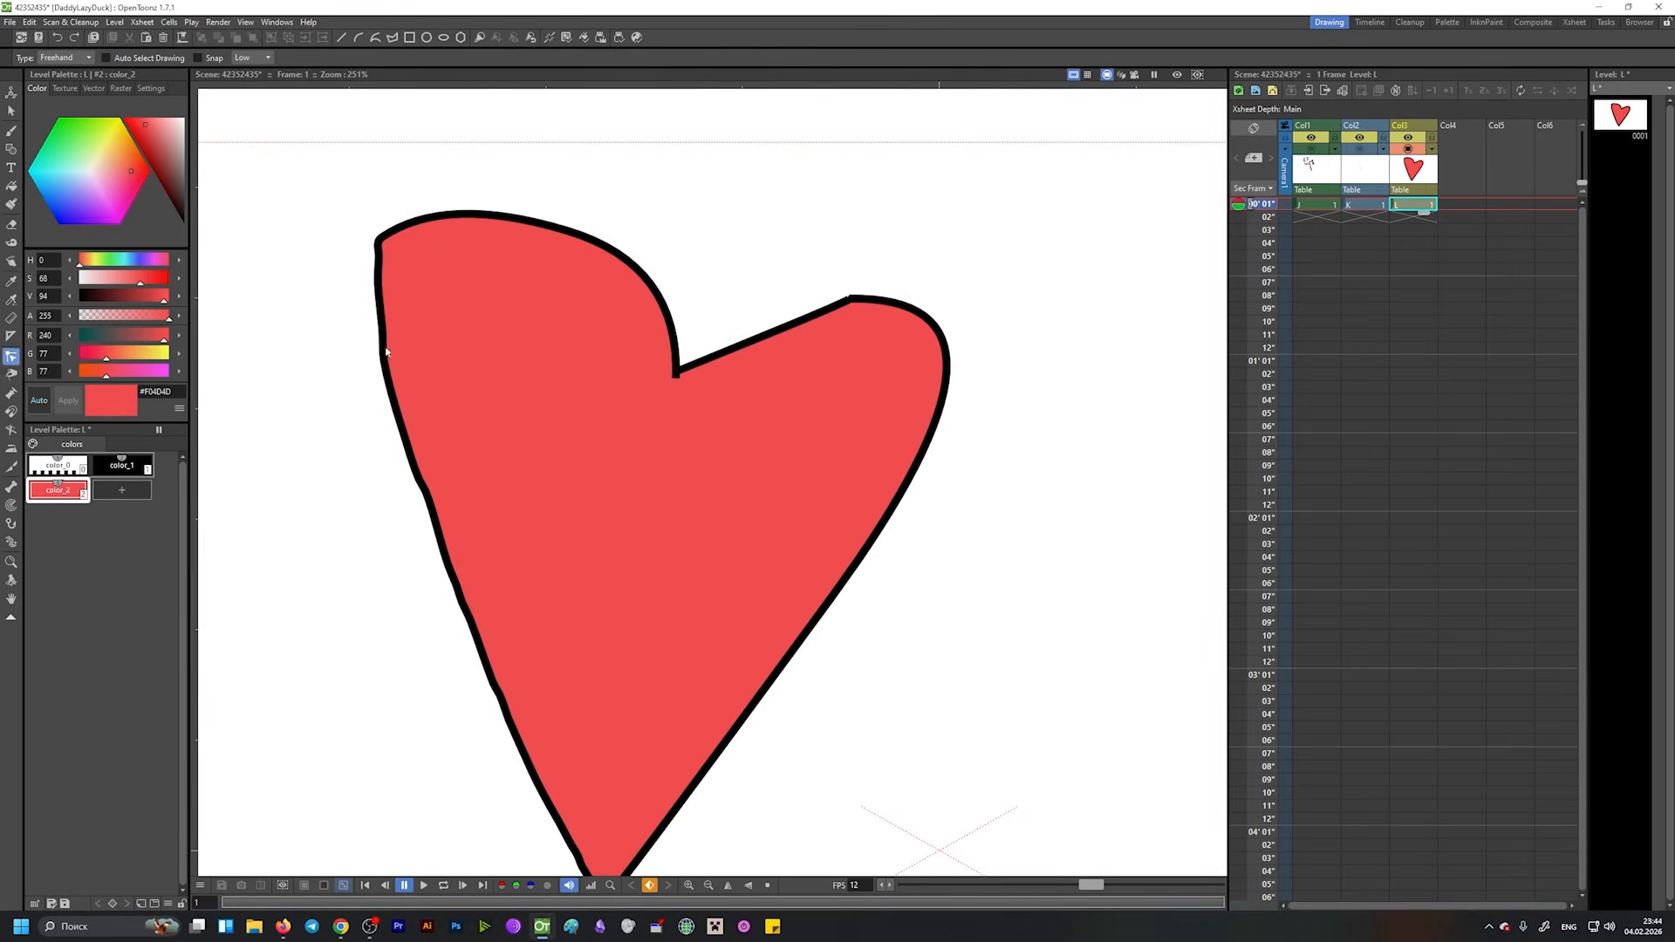
pyautogui.click(673, 380)
pyautogui.moveTo(677, 377); pyautogui.dragTo(670, 360)
pyautogui.click(714, 314)
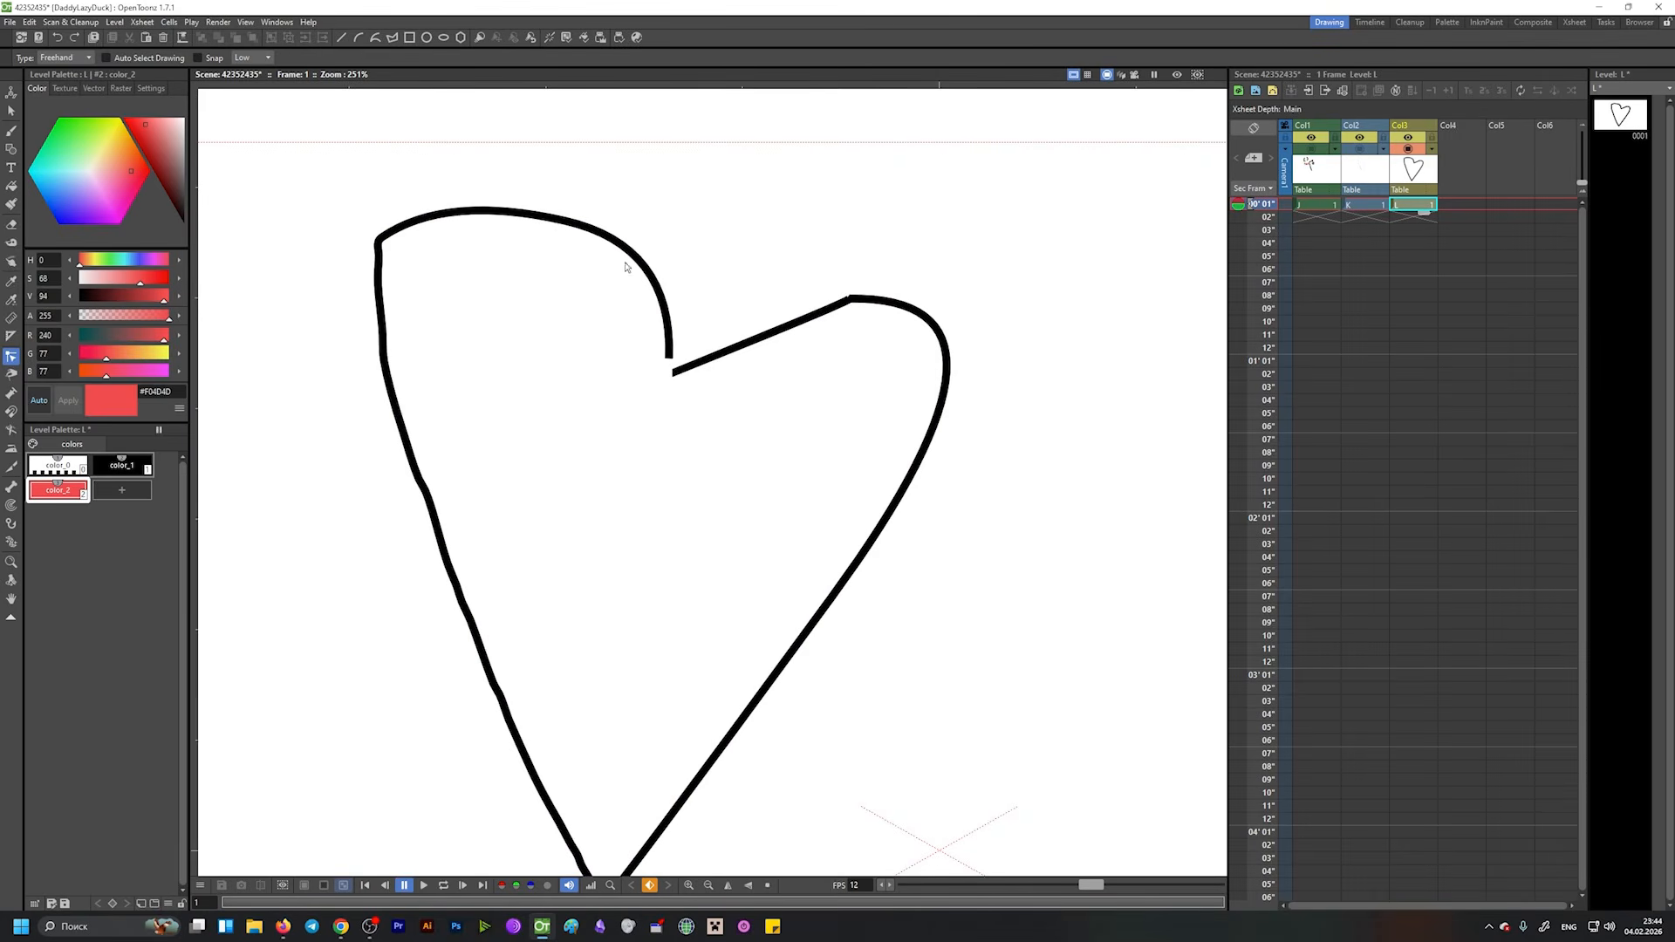
# Move the left lobe's end point back onto the notch to close the outline, and refill the heart with color_2.
pyautogui.click(669, 356)
pyautogui.moveTo(670, 357); pyautogui.dragTo(676, 374)
pyautogui.click(709, 325)
pyautogui.press('f')
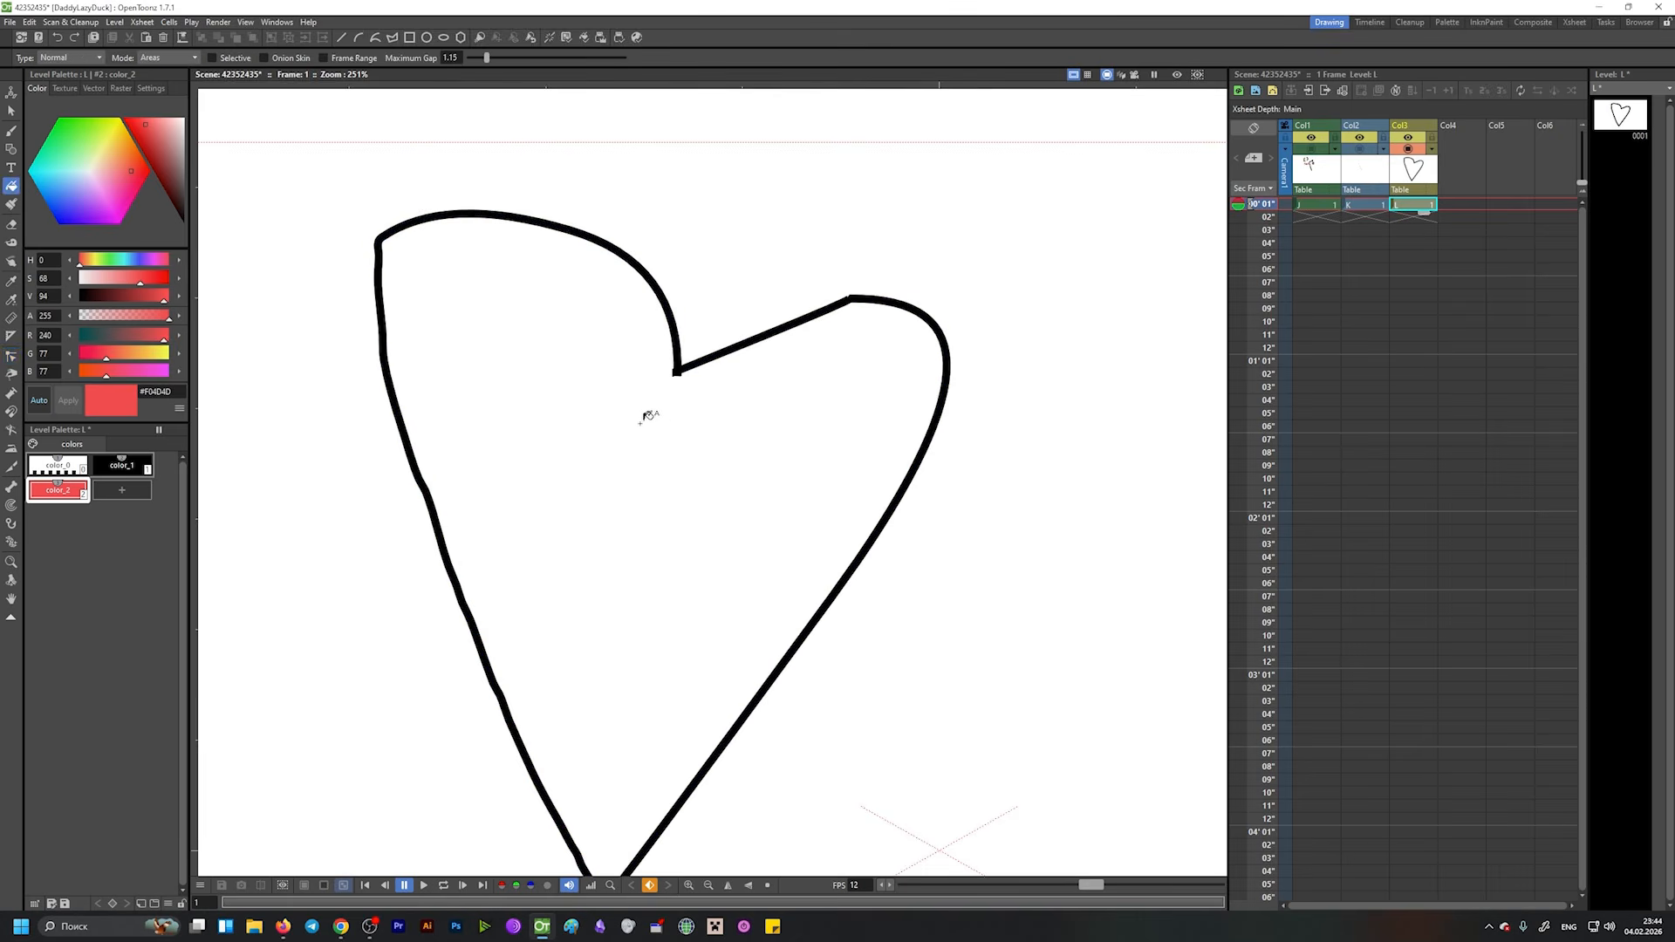
pyautogui.click(668, 432)
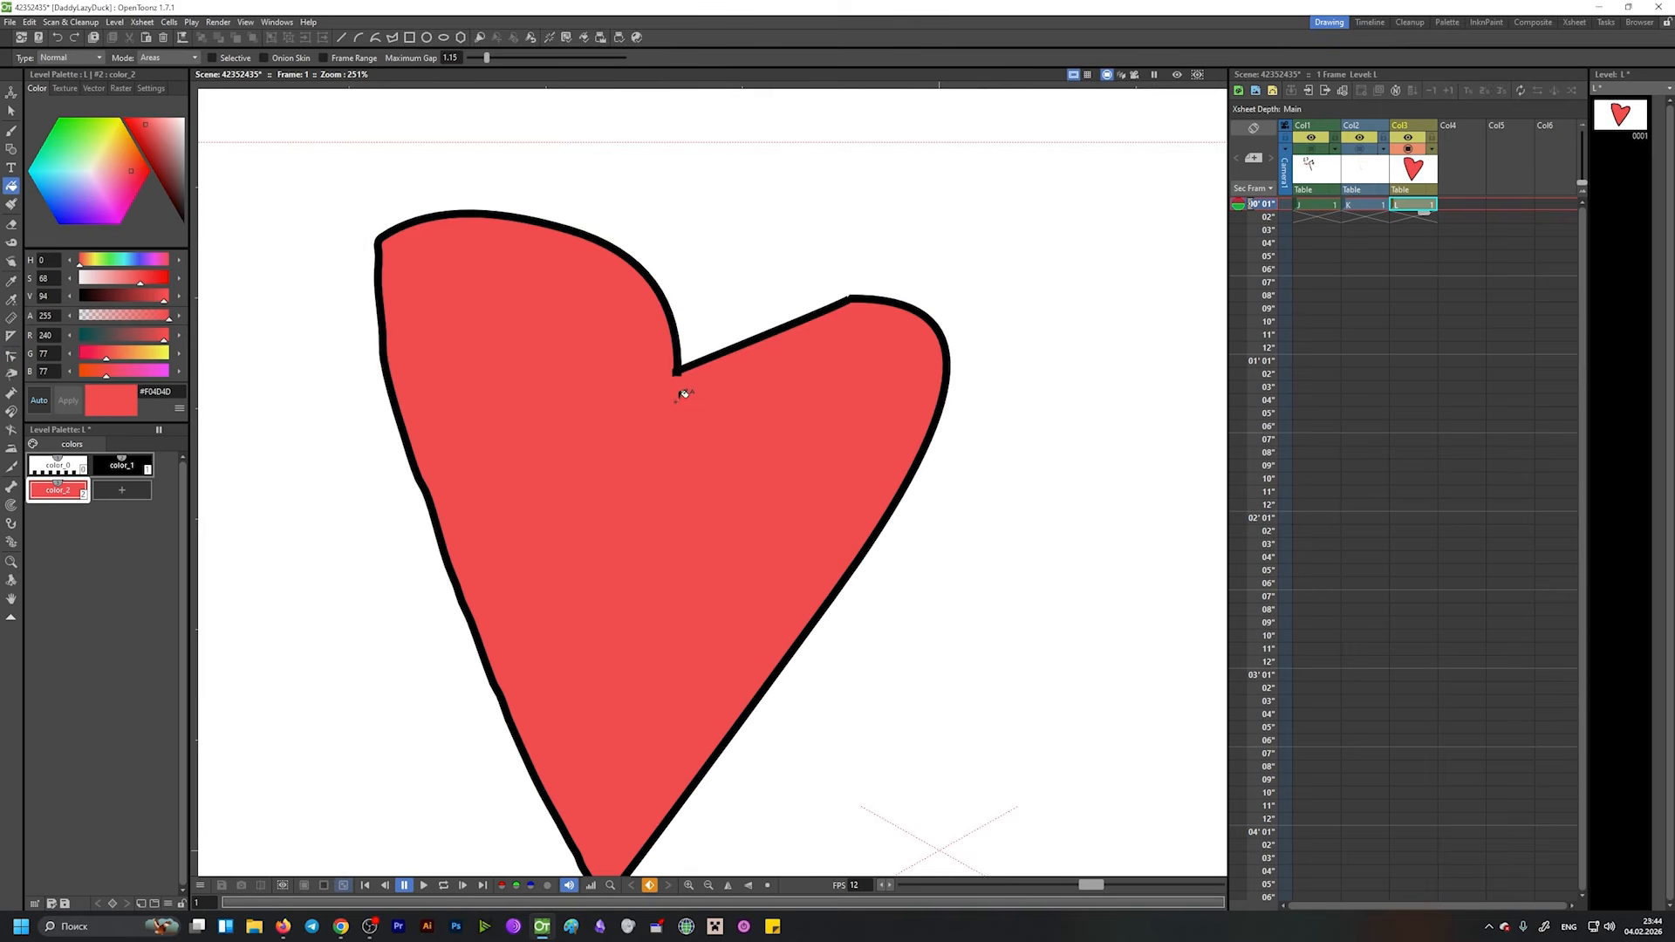
pyautogui.scroll(-3, 690, 397)
pyautogui.scroll(1, 677, 370)
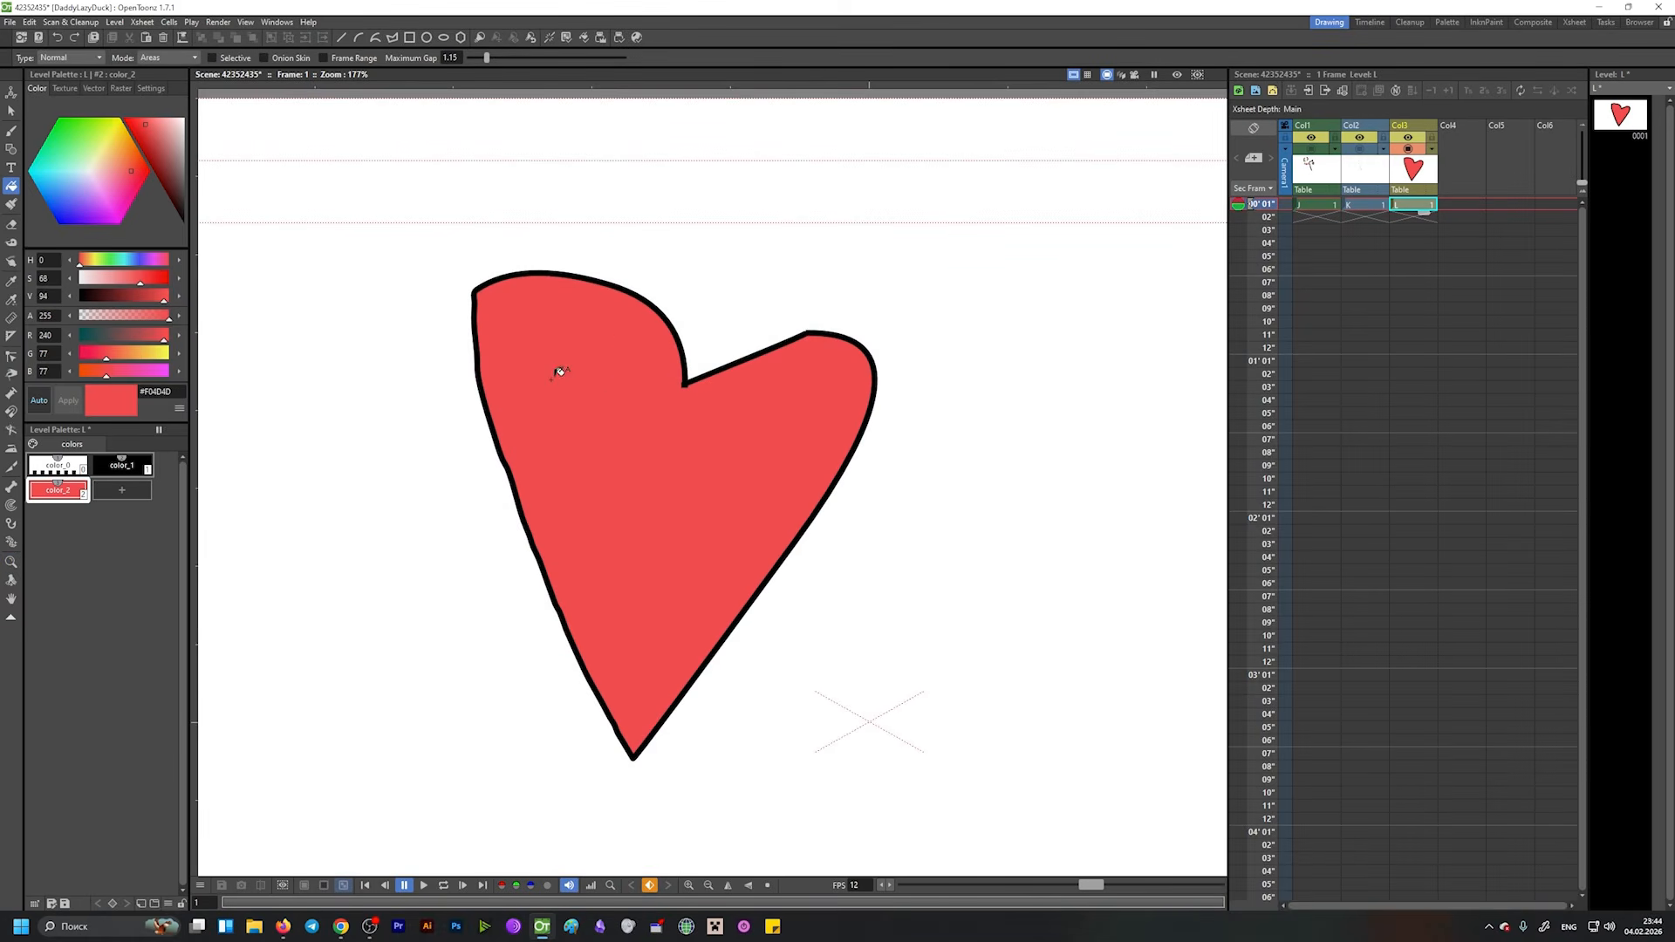
# Use the Pinch tool to bulge the heart's right and left sides outward.
pyautogui.click(11, 374)
pyautogui.moveTo(820, 535); pyautogui.dragTo(840, 559)
pyautogui.moveTo(521, 509); pyautogui.dragTo(488, 545)
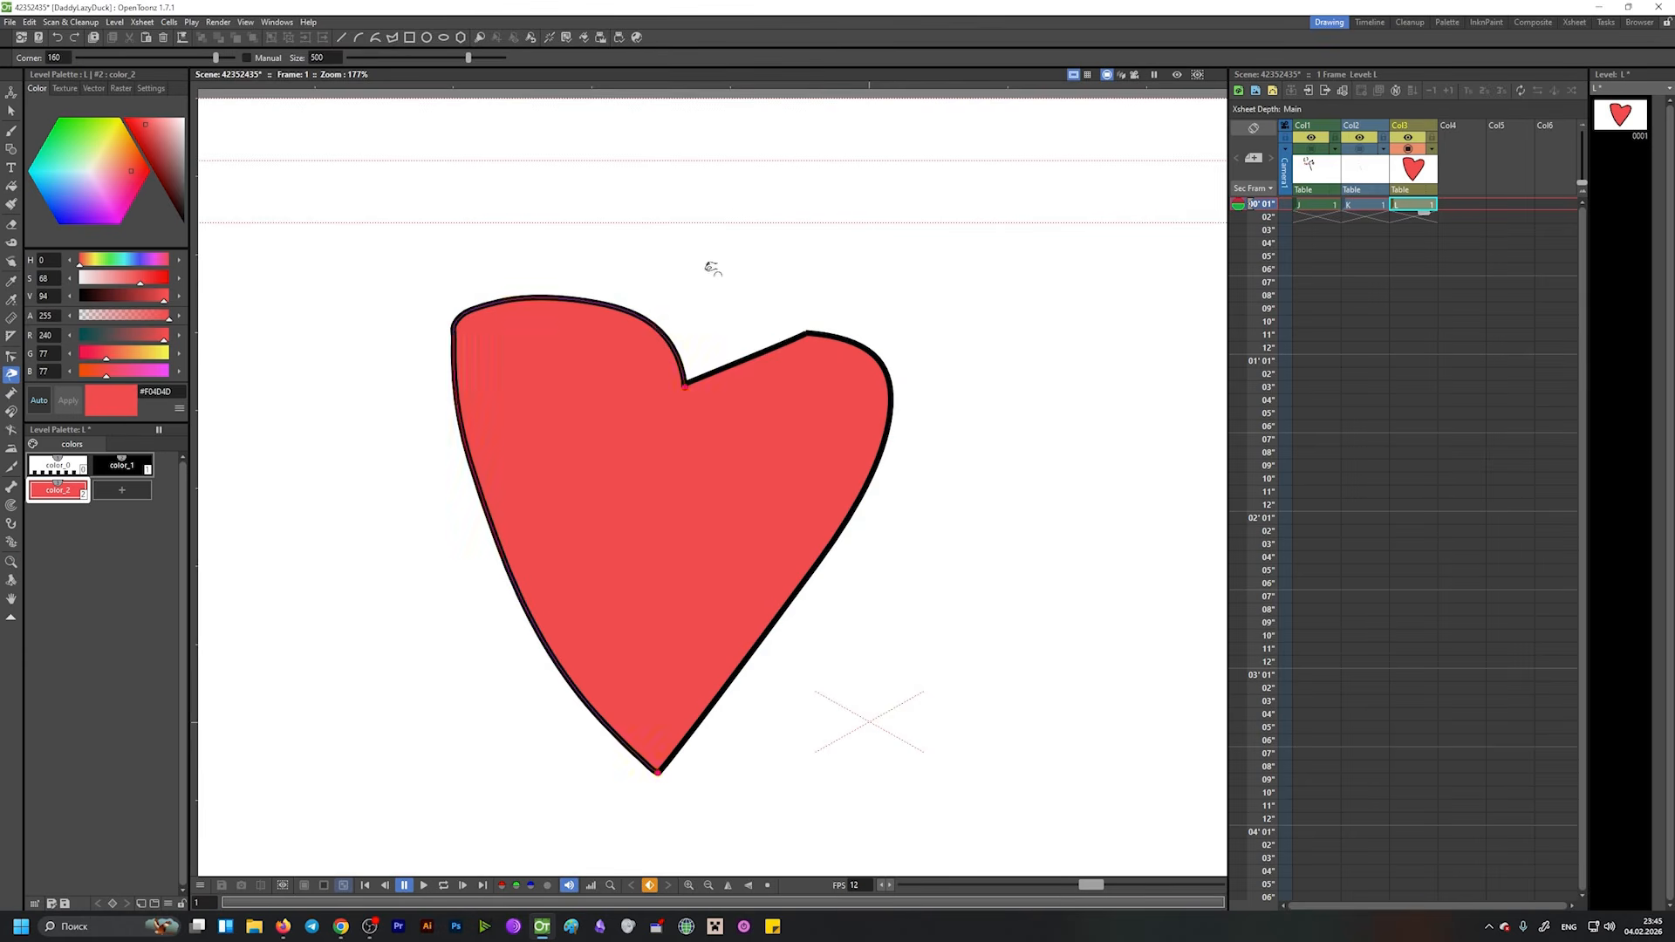
# Round the tops of the heart's right and left lobes upward with the Pinch tool.
pyautogui.moveTo(793, 336); pyautogui.dragTo(763, 340)
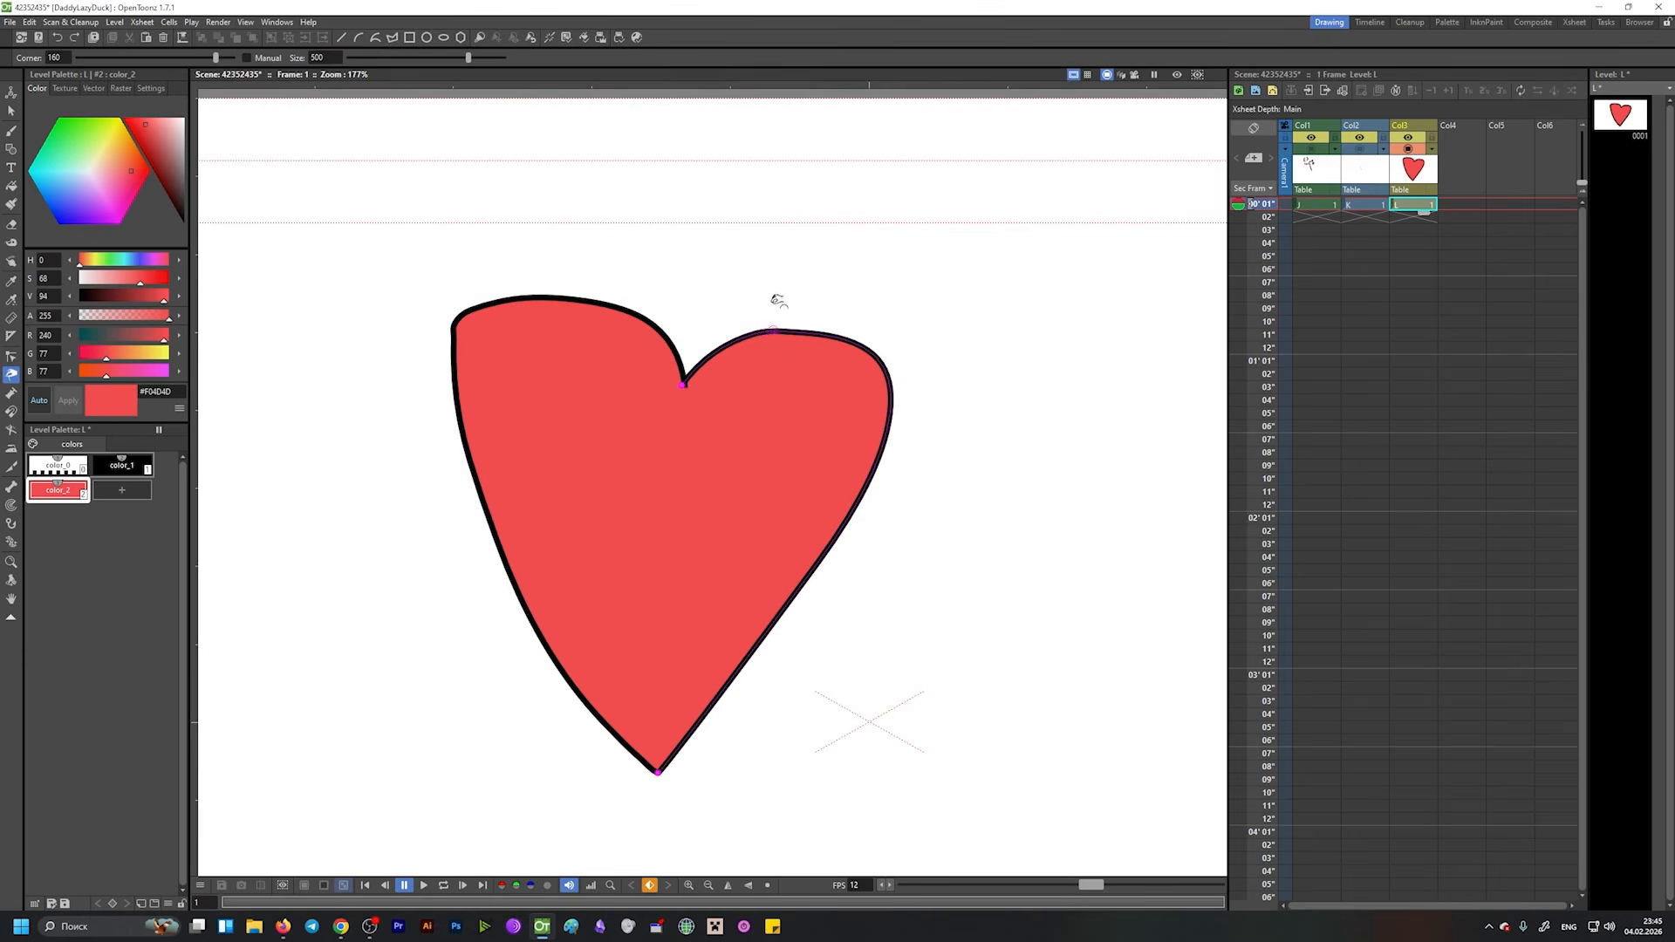
pyautogui.moveTo(579, 299)
pyautogui.mouseDown()
pyautogui.moveTo(575, 333)
pyautogui.moveTo(580, 281)
pyautogui.mouseUp()
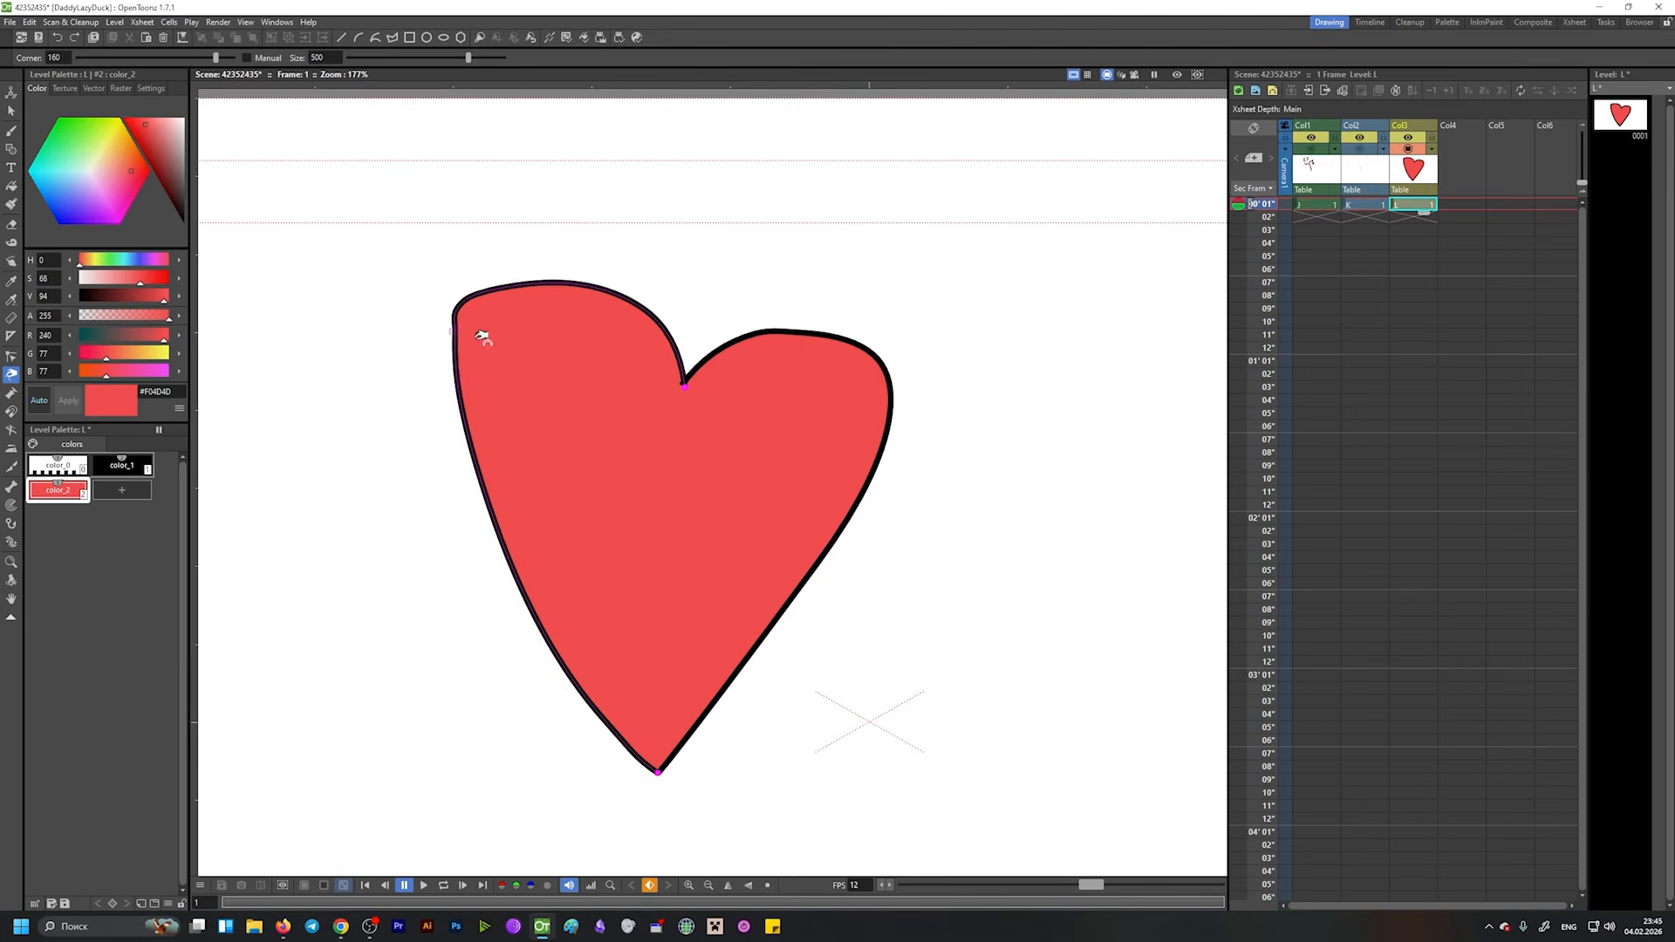
# Use the Pump tool to thicken the heart's right outline and thin the line toward the bottom tip, and save the scene.
pyautogui.click(10, 393)
pyautogui.hotkey('ctrl', 's')
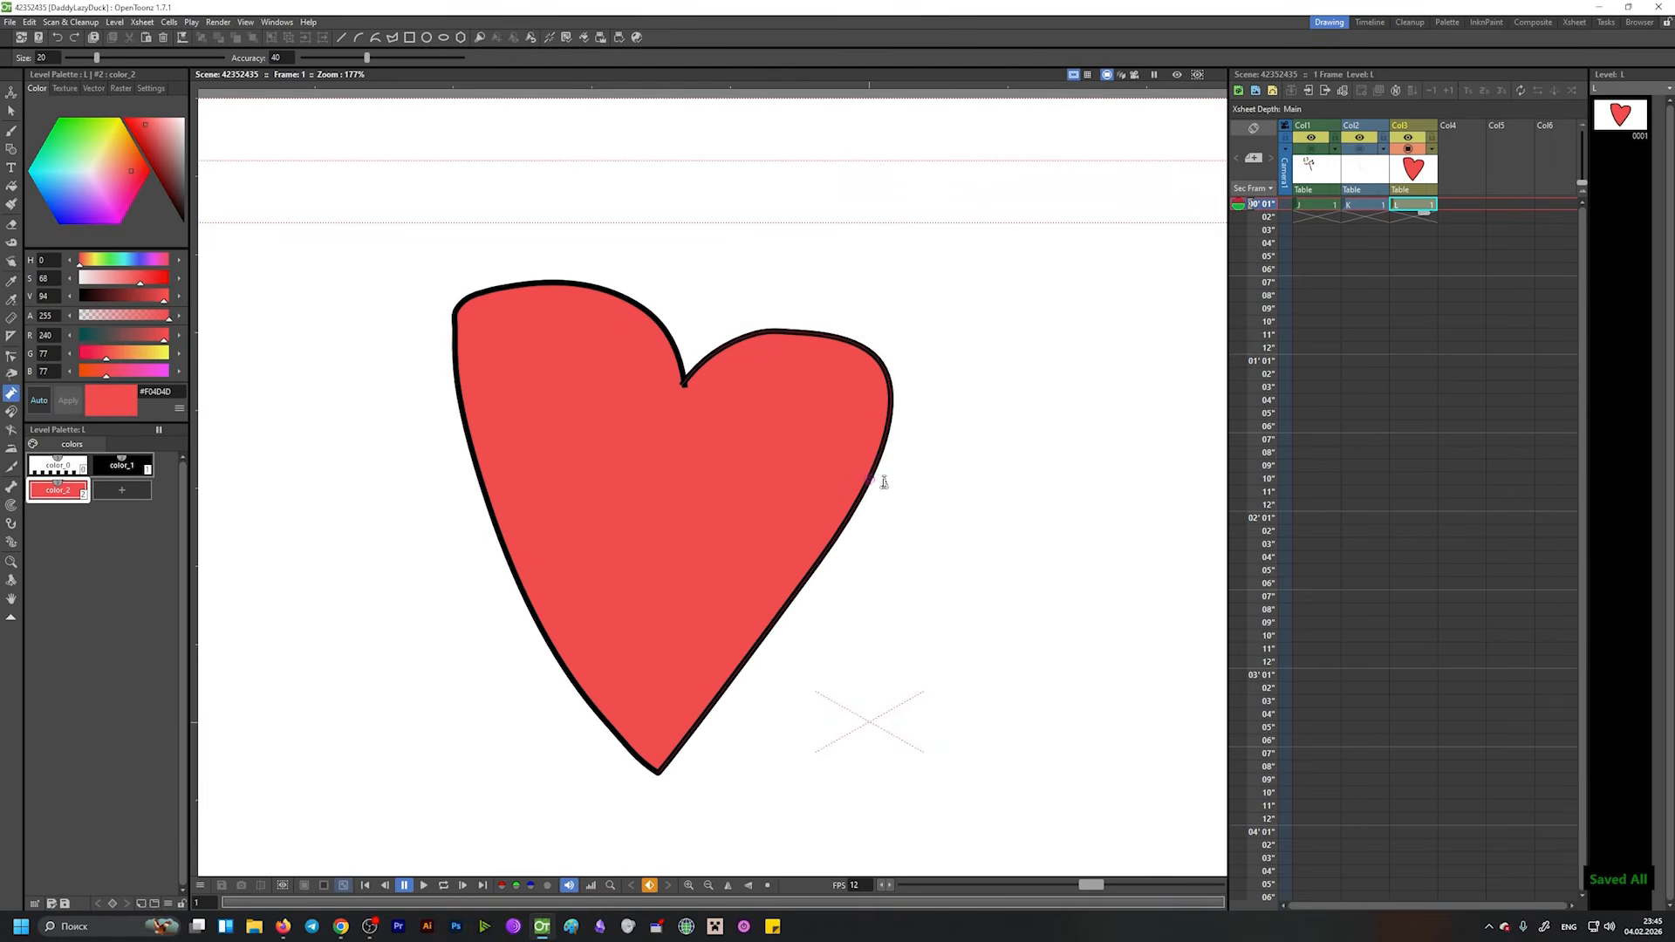
pyautogui.moveTo(900, 448); pyautogui.dragTo(858, 454)
pyautogui.moveTo(690, 706); pyautogui.dragTo(697, 707)
pyautogui.moveTo(457, 327)
pyautogui.mouseDown()
pyautogui.moveTo(448, 301)
pyautogui.moveTo(455, 325)
pyautogui.mouseUp()
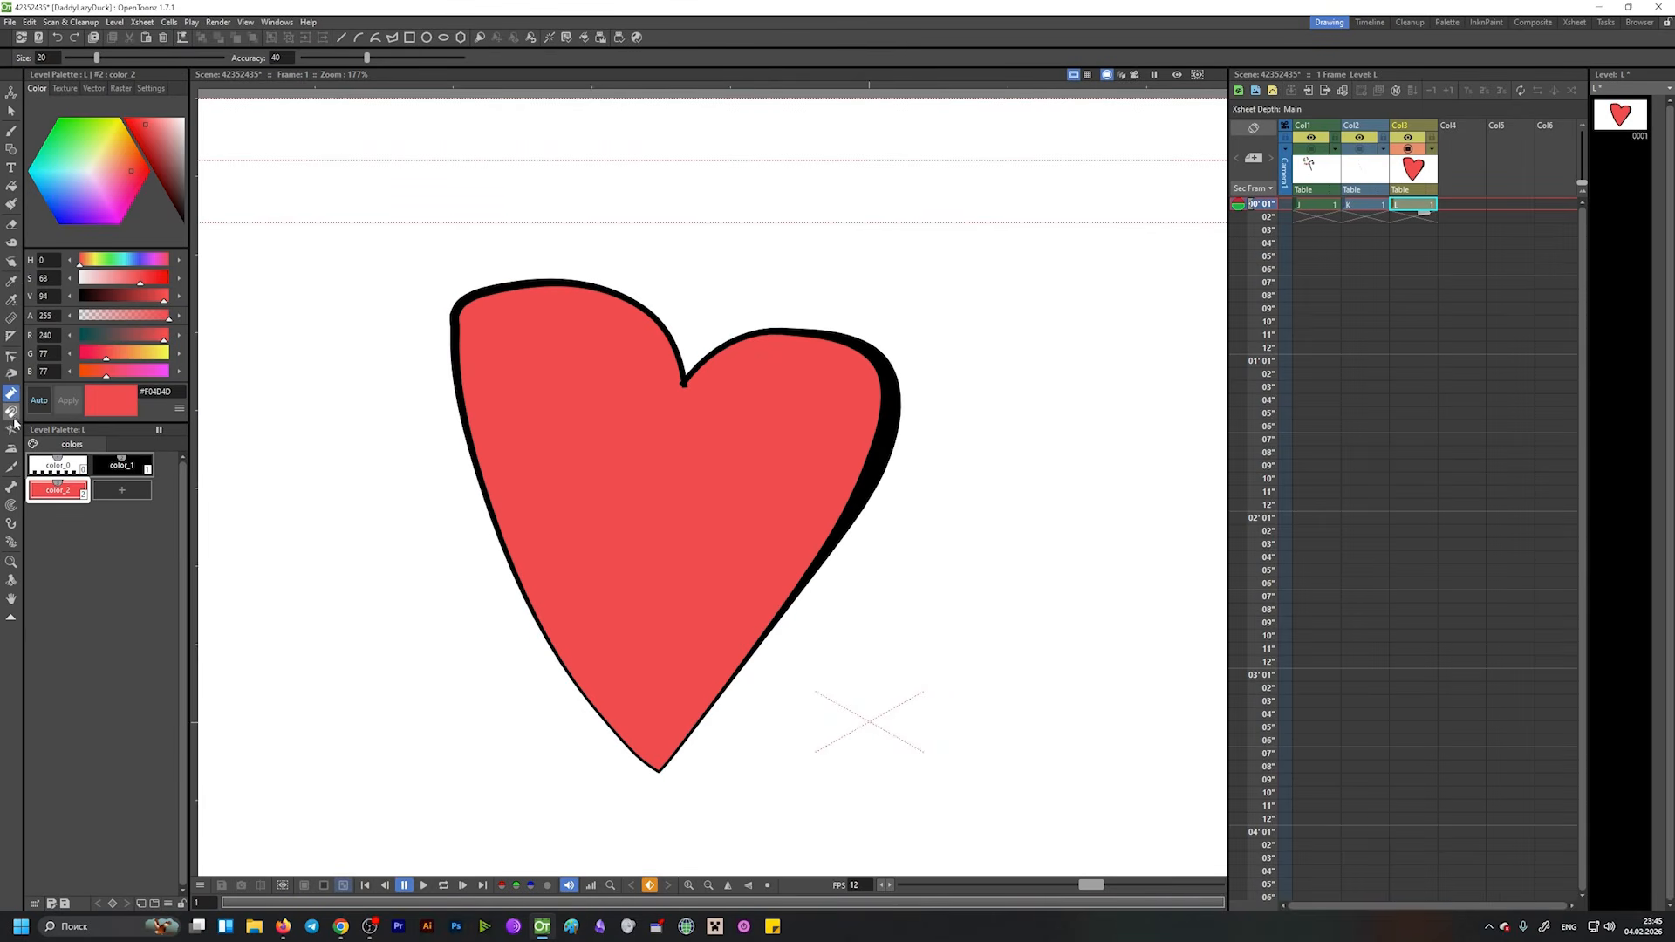
pyautogui.hotkey('ctrl', 's')
pyautogui.moveTo(830, 443); pyautogui.dragTo(798, 446)
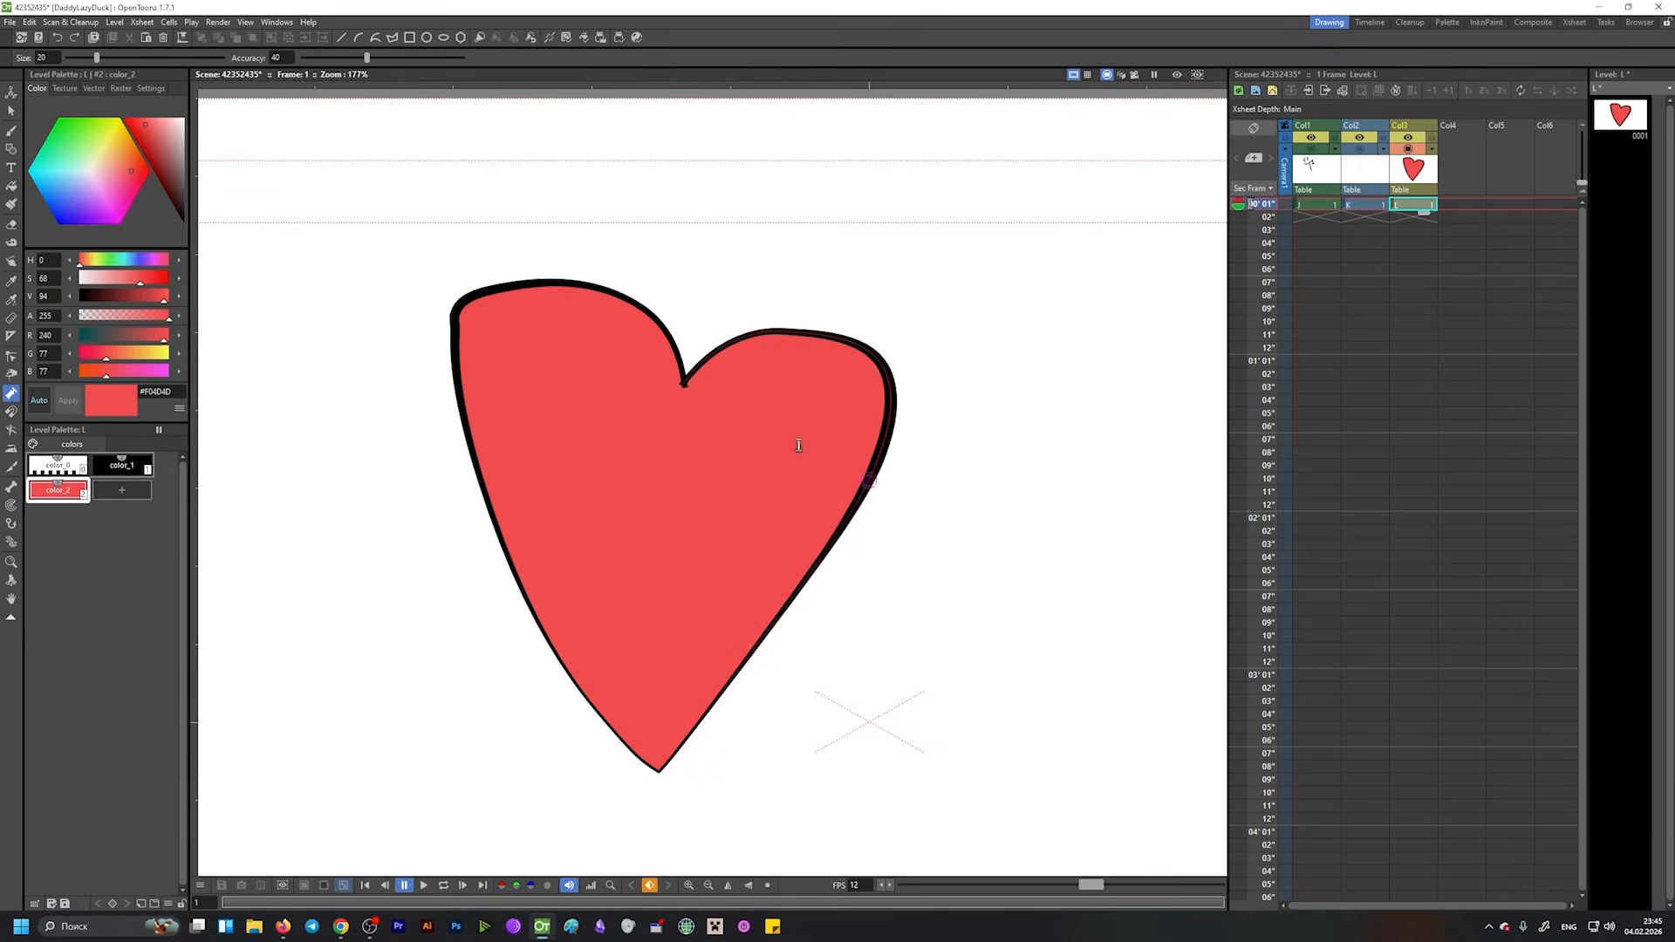
pyautogui.hotkey('ctrl', 's')
# Push the heart's lower right side inward into jagged dents with the Magnet tool.
pyautogui.click(12, 412)
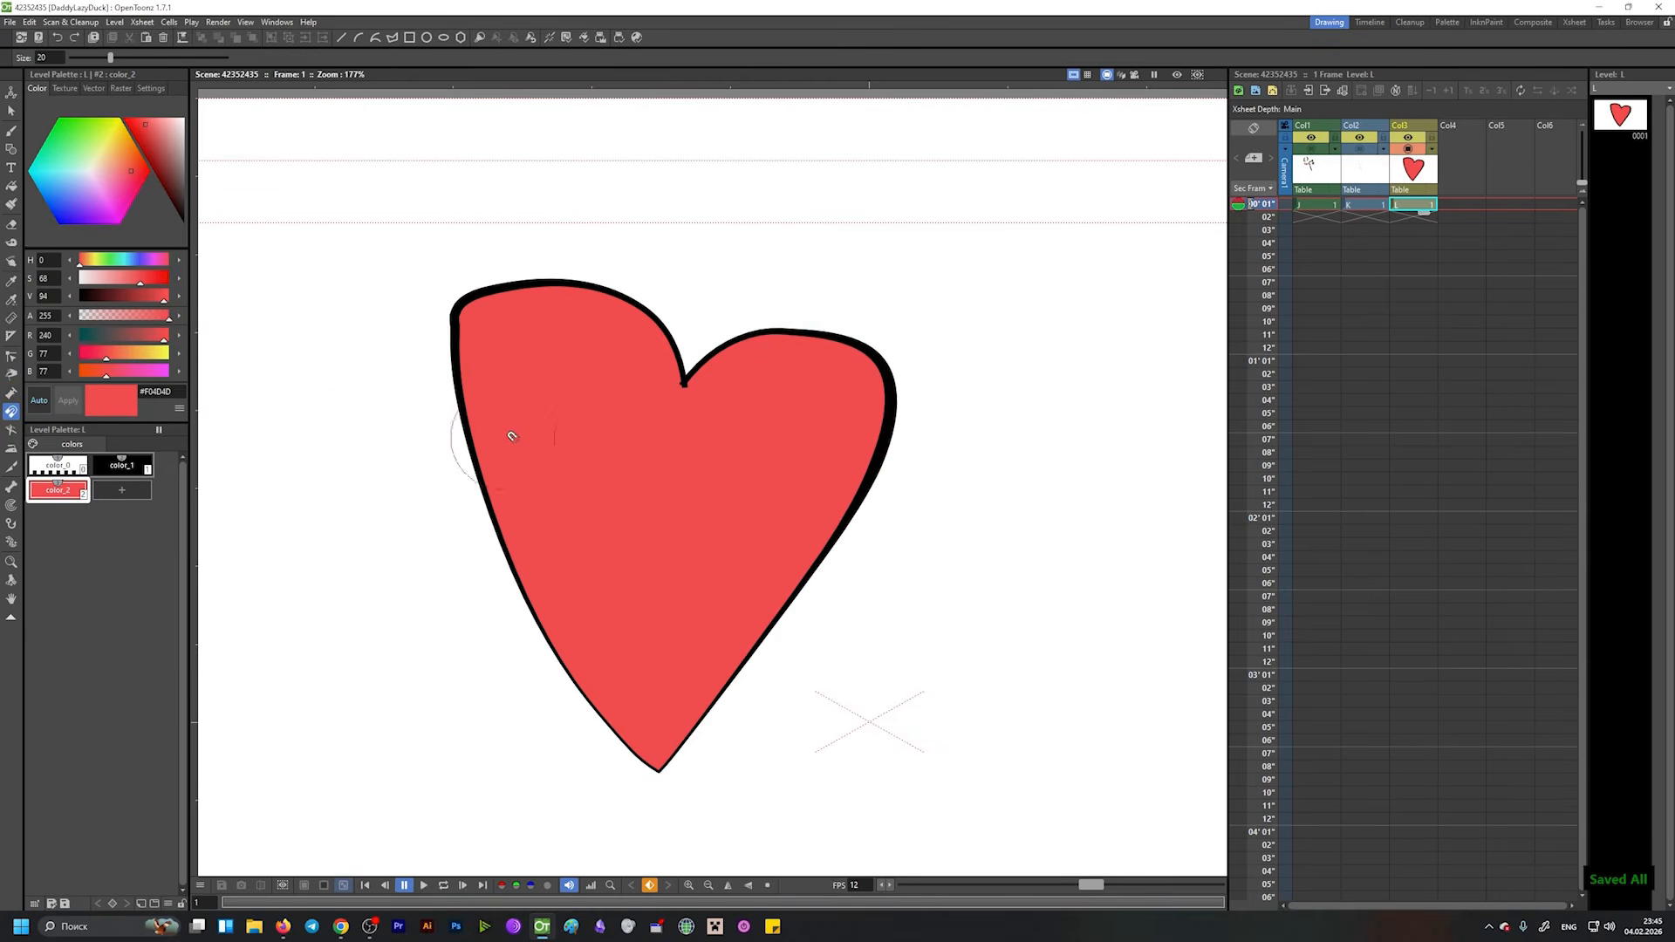
pyautogui.moveTo(852, 457)
pyautogui.mouseDown()
pyautogui.moveTo(883, 494)
pyautogui.moveTo(772, 663)
pyautogui.moveTo(831, 530)
pyautogui.moveTo(903, 480)
pyautogui.moveTo(821, 458)
pyautogui.moveTo(789, 617)
pyautogui.moveTo(738, 552)
pyautogui.mouseUp()
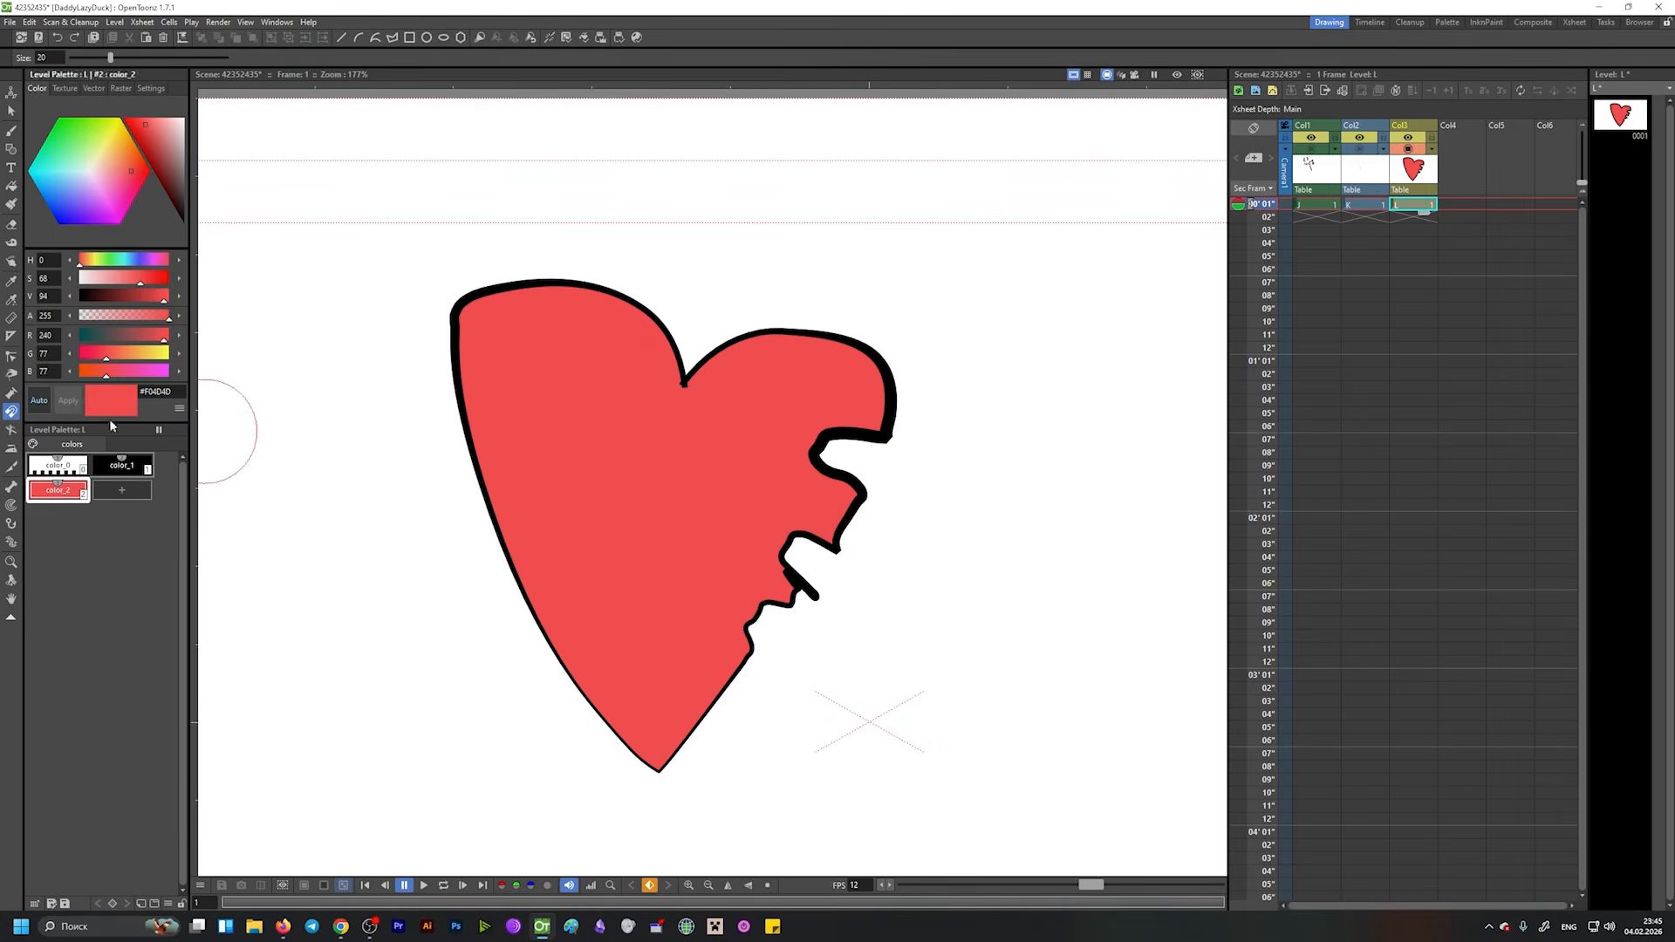
# Try bending the heart's outline from its right side with the Bender tool, and undo the bend.
pyautogui.click(11, 430)
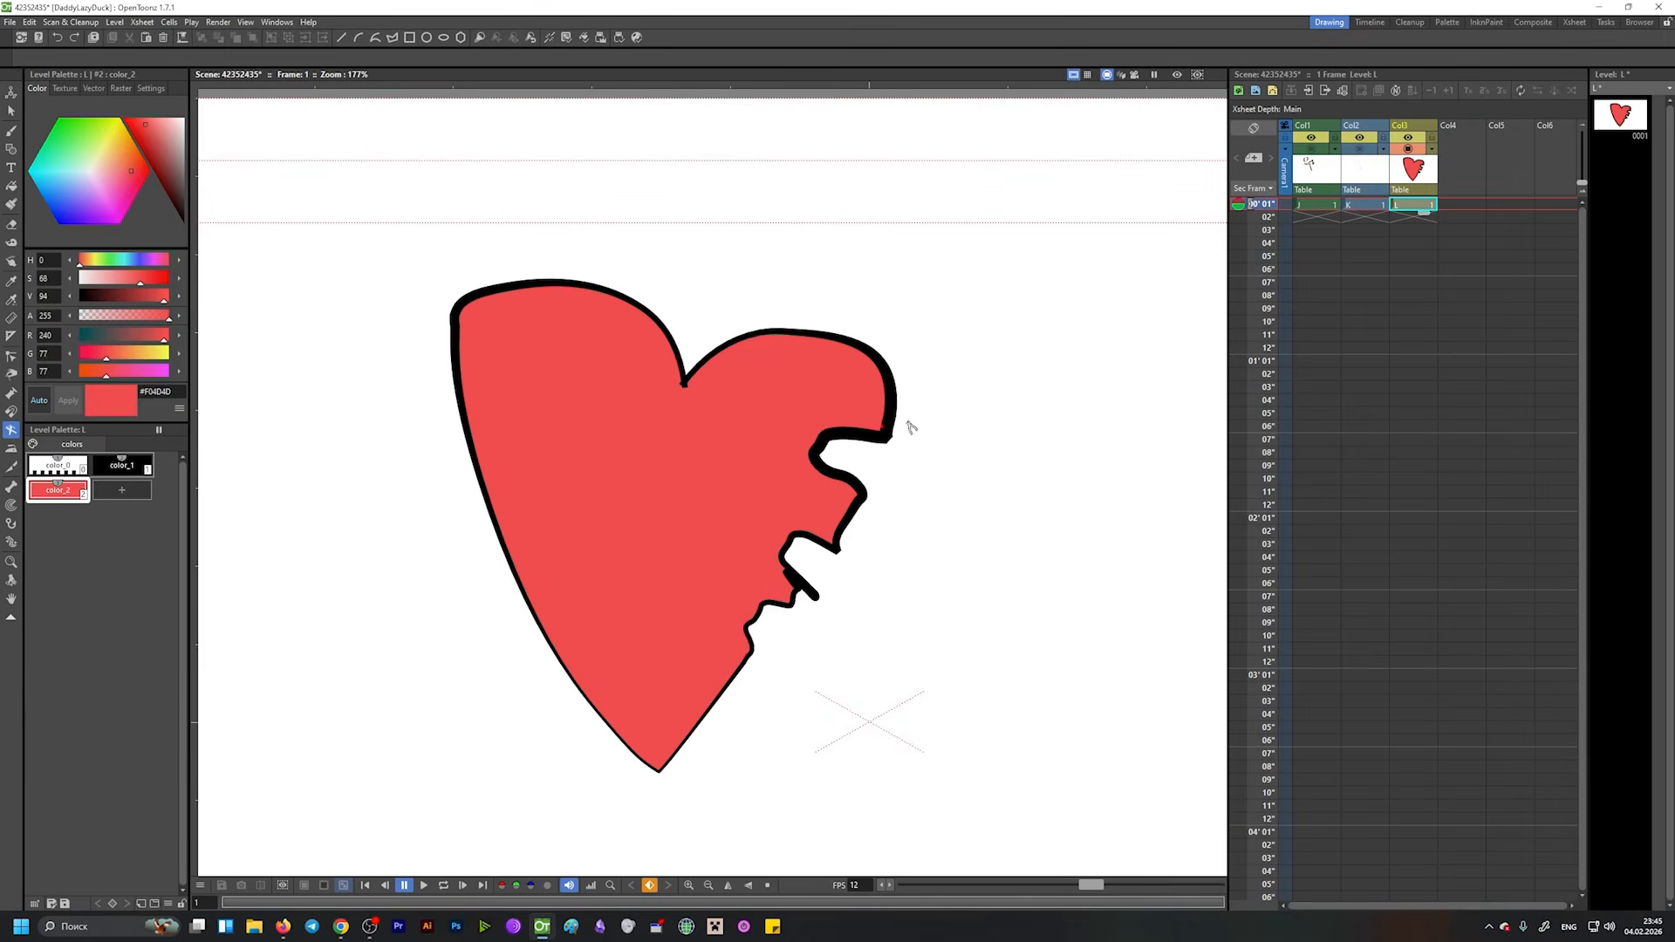
pyautogui.moveTo(893, 406); pyautogui.dragTo(898, 419)
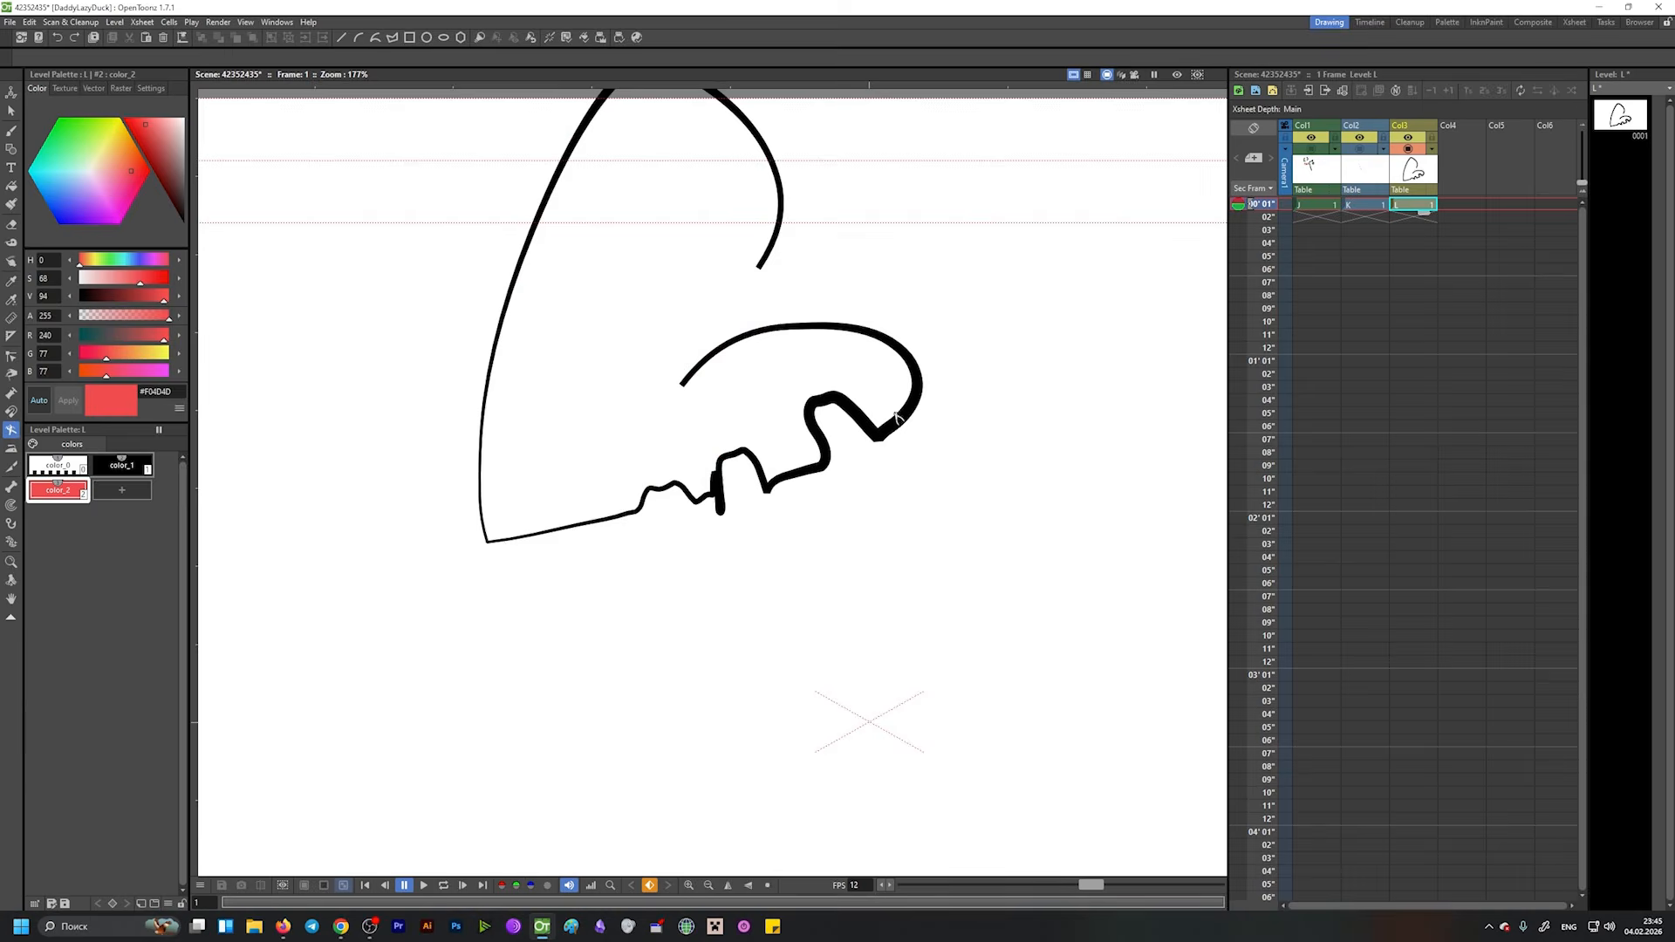
pyautogui.hotkey('ctrl', 'z')
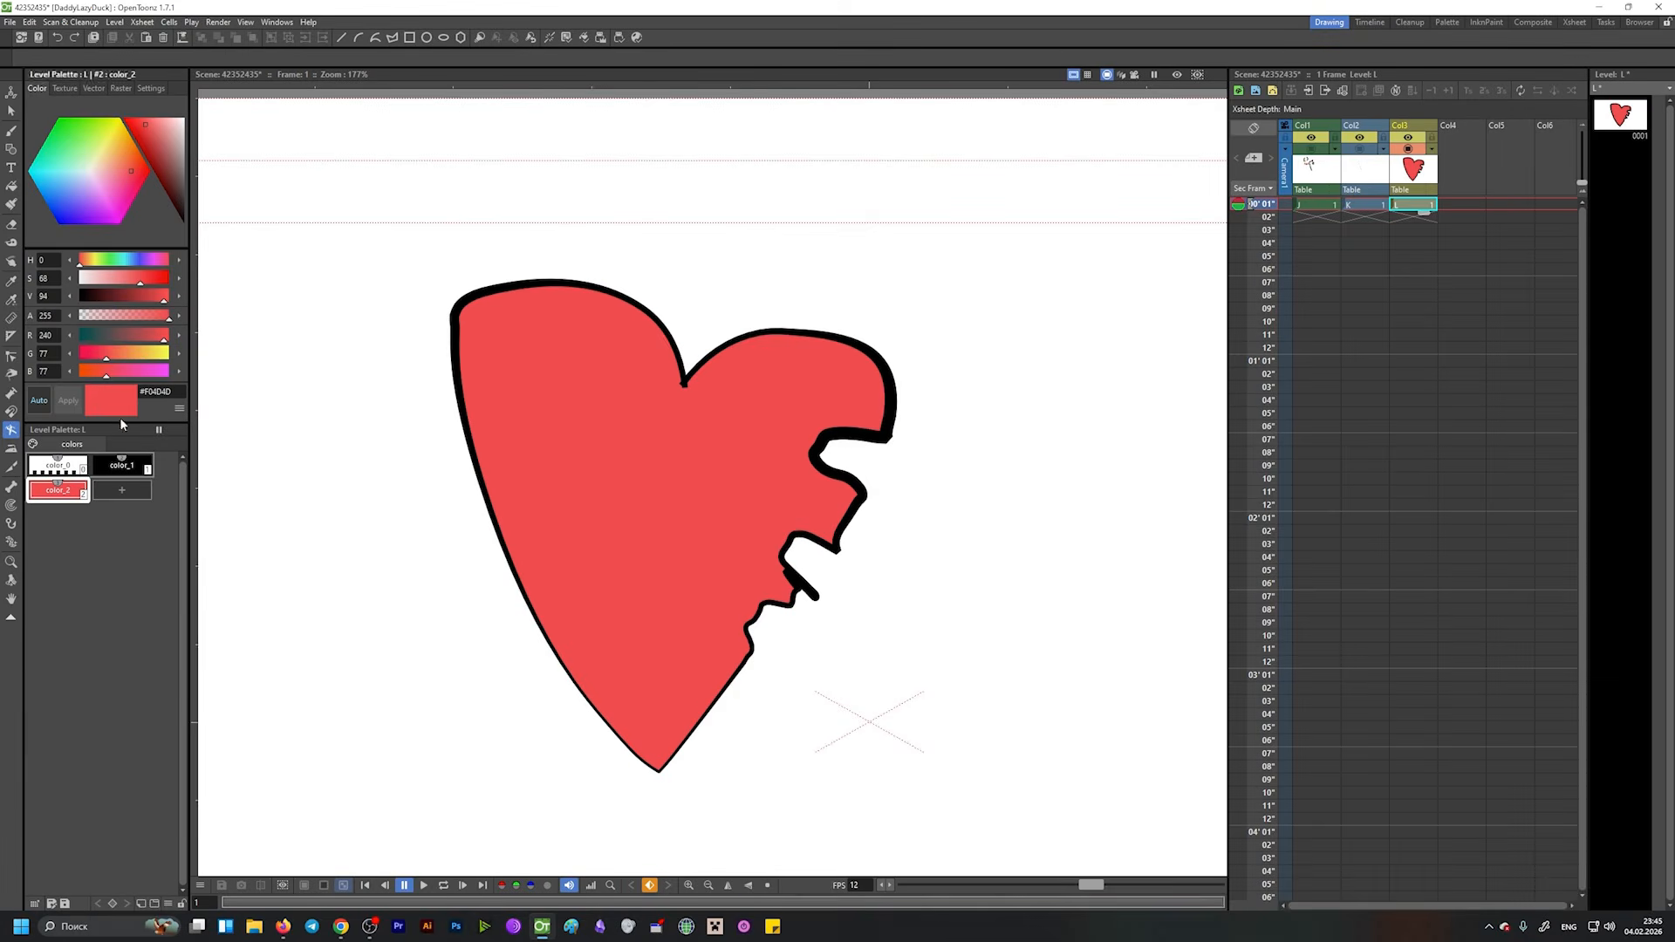
# Smooth the two deepest dents on the heart's right side with the Iron tool.
pyautogui.click(10, 448)
pyautogui.moveTo(888, 436)
pyautogui.mouseDown()
pyautogui.moveTo(851, 508)
pyautogui.moveTo(879, 439)
pyautogui.mouseUp()
pyautogui.moveTo(790, 563); pyautogui.dragTo(805, 556)
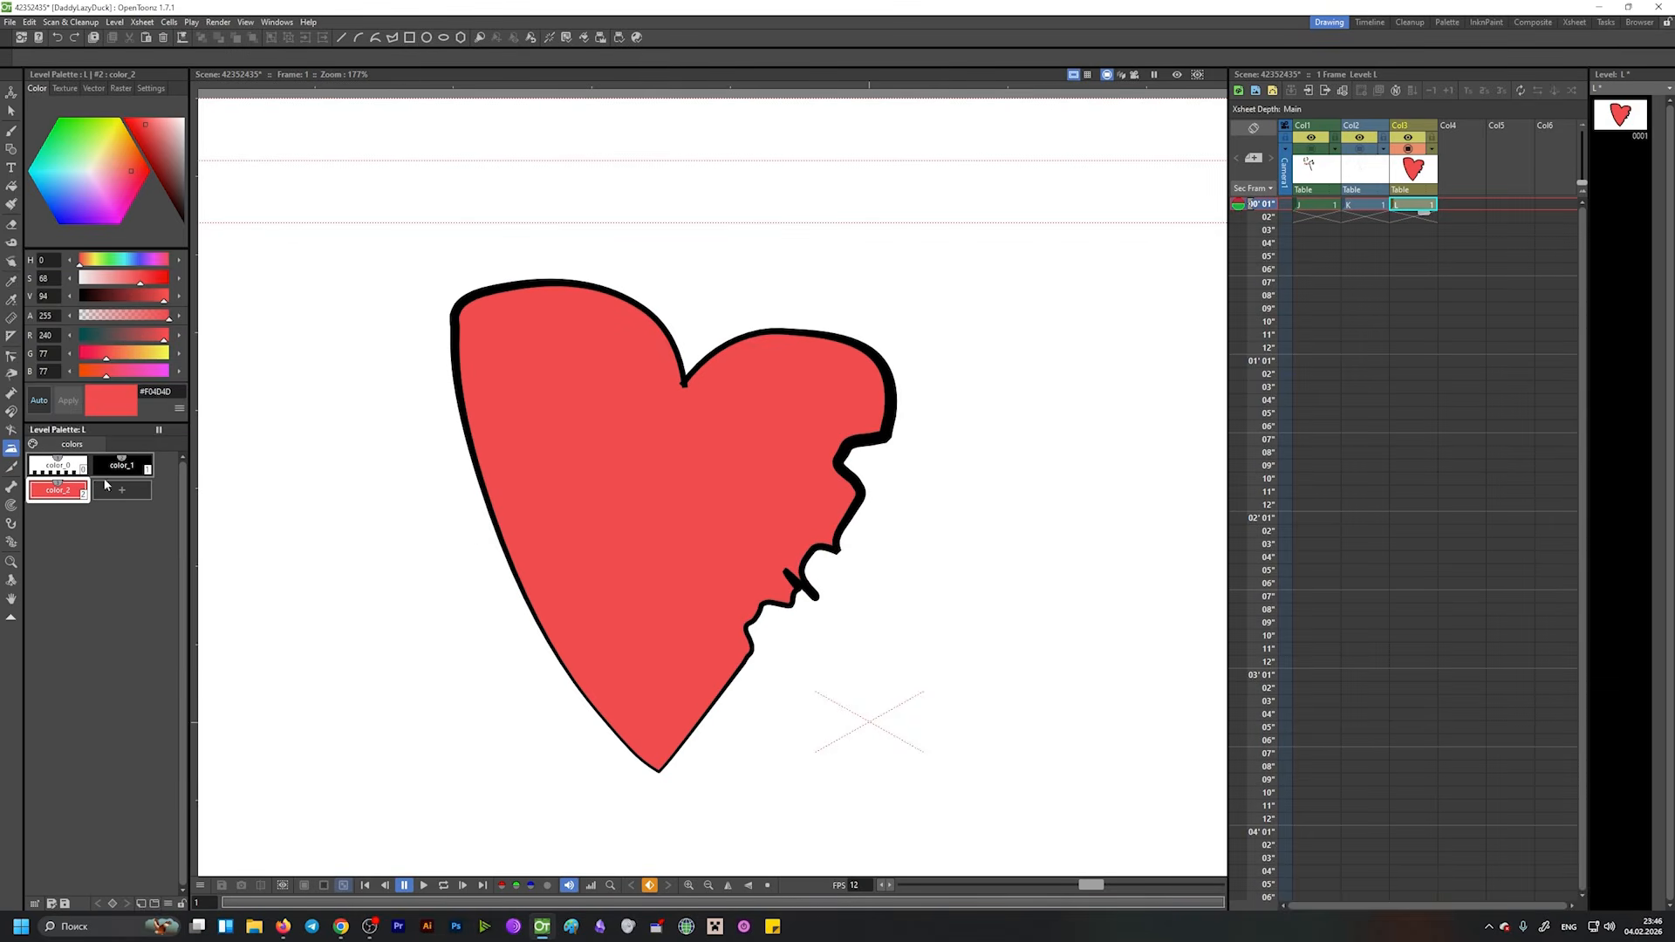
# Switch to the Cutter tool and save the scene.
pyautogui.click(10, 467)
pyautogui.hotkey('ctrl', 's')
pyautogui.moveTo(743, 476); pyautogui.dragTo(618, 431)
pyautogui.press('space')
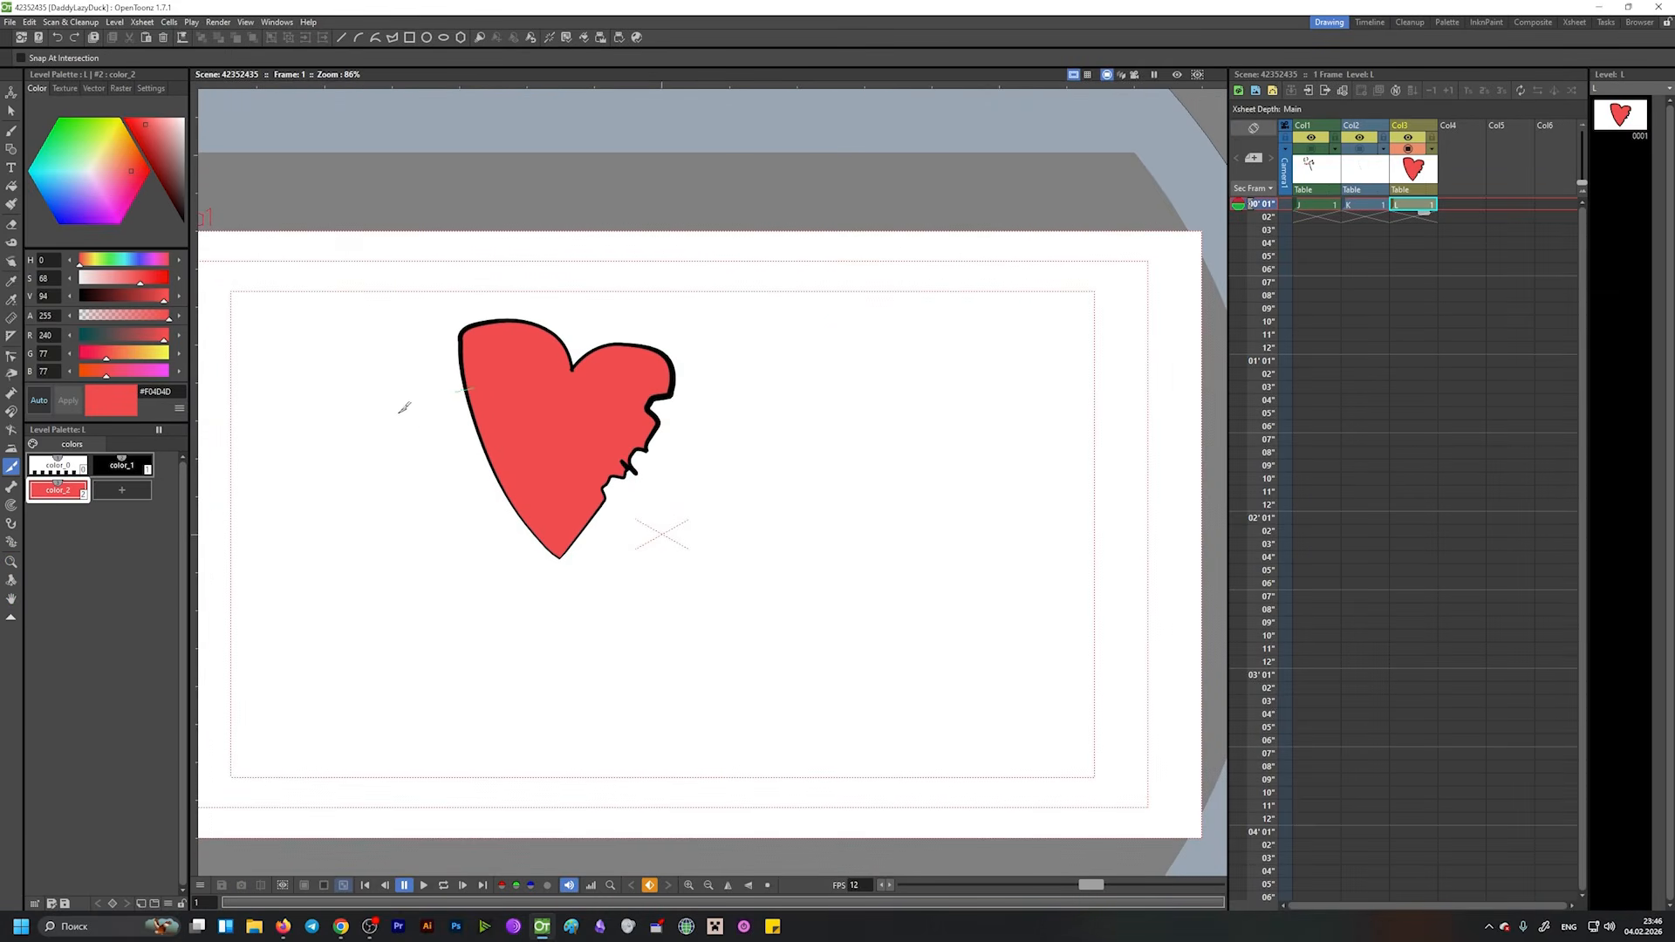
# Make the Col1 and Col2 drawings visible in the viewer alongside the heart in Col3.
pyautogui.click(1313, 208)
pyautogui.click(1382, 209)
pyautogui.click(1407, 210)
pyautogui.hotkey('shift', 'space')
pyautogui.moveTo(671, 436)
pyautogui.mouseDown()
pyautogui.moveTo(638, 425)
pyautogui.moveTo(685, 440)
pyautogui.mouseUp()
pyautogui.press('space')
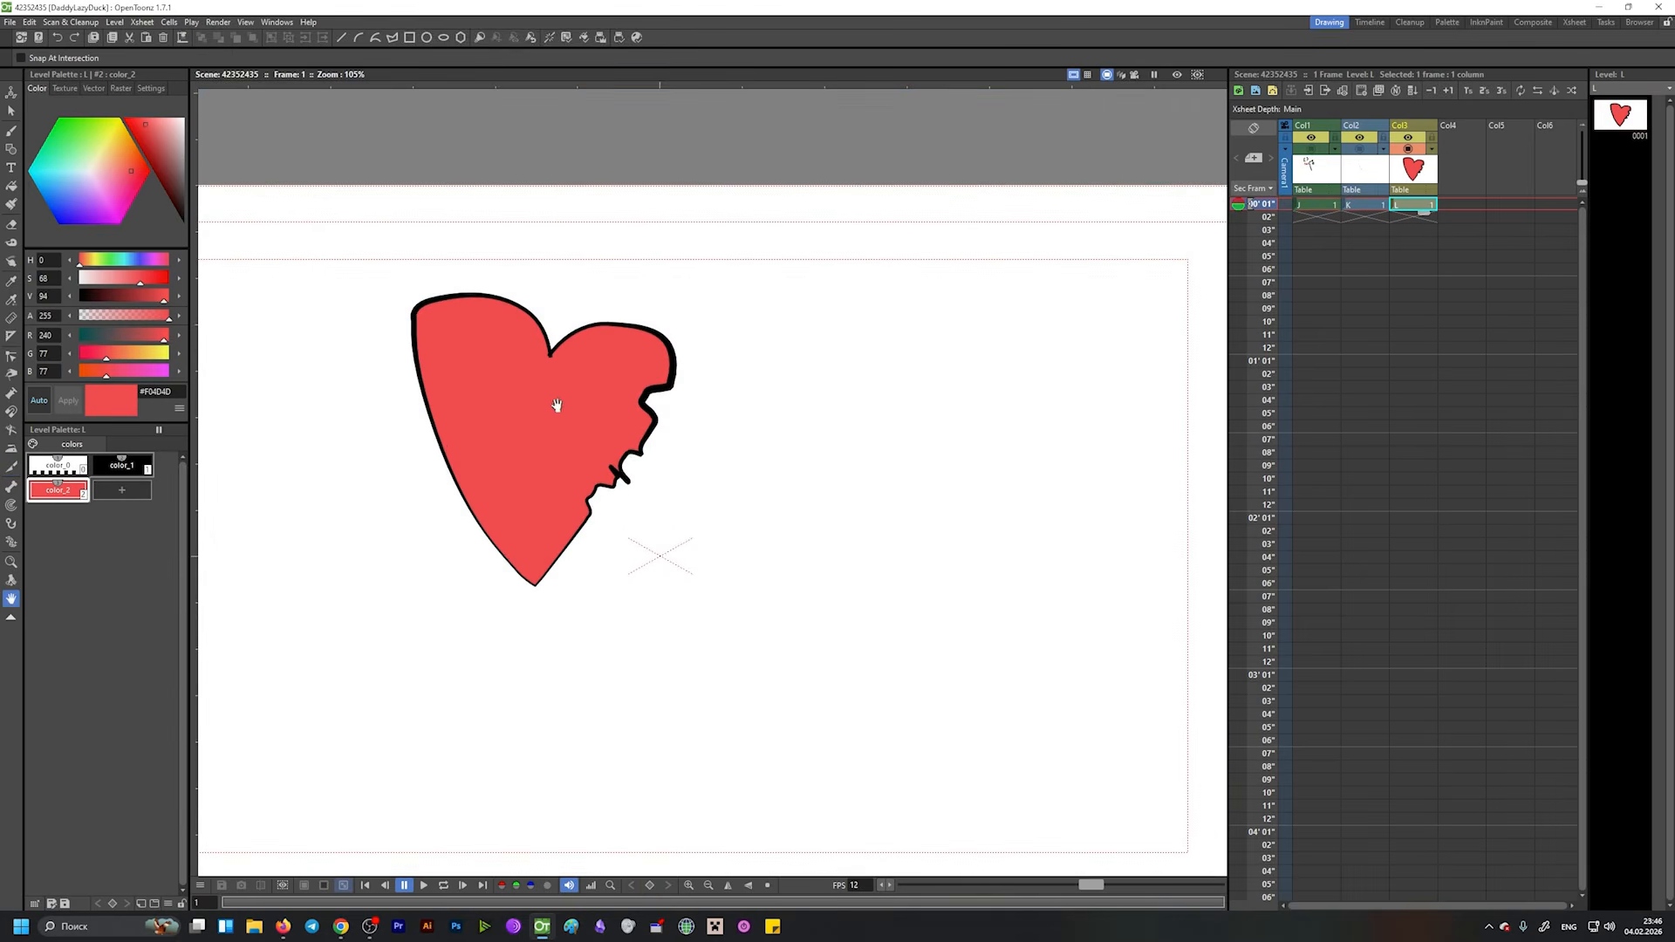
pyautogui.moveTo(558, 399); pyautogui.dragTo(653, 406)
pyautogui.click(1312, 149)
pyautogui.click(1360, 149)
pyautogui.press('space')
pyautogui.moveTo(663, 367); pyautogui.dragTo(729, 369)
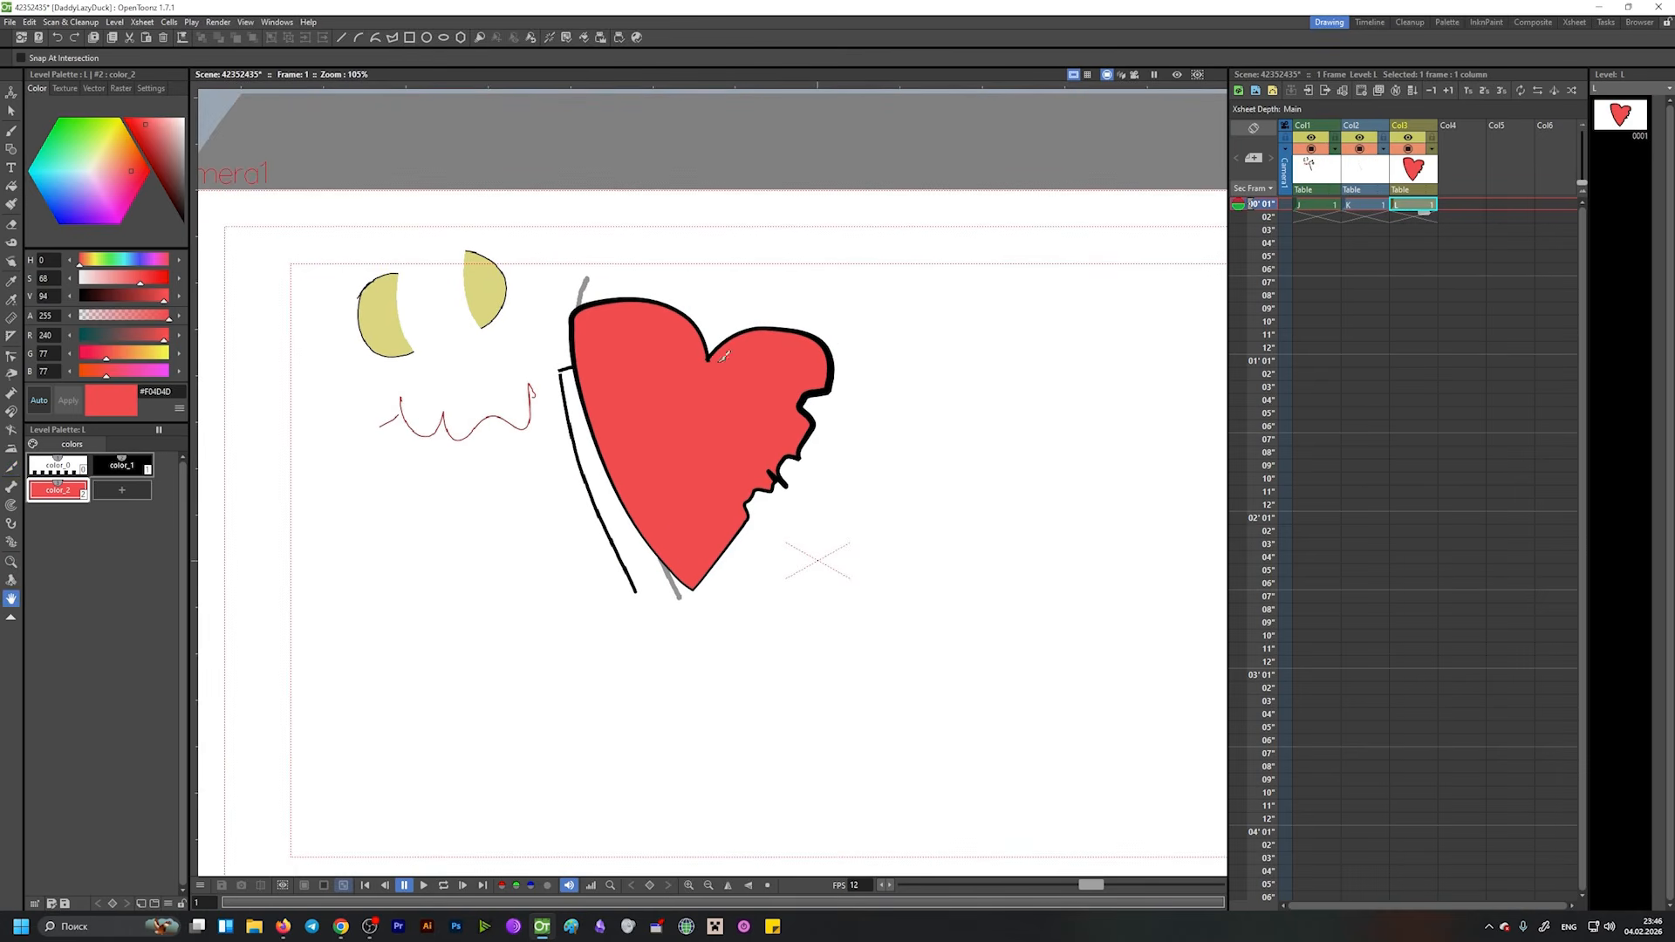
# Move the heart clear of the other drawings with the Animate tool, switch to the Brush tool, and save the scene.
pyautogui.click(11, 91)
pyautogui.moveTo(624, 406); pyautogui.dragTo(891, 320)
pyautogui.press('b')
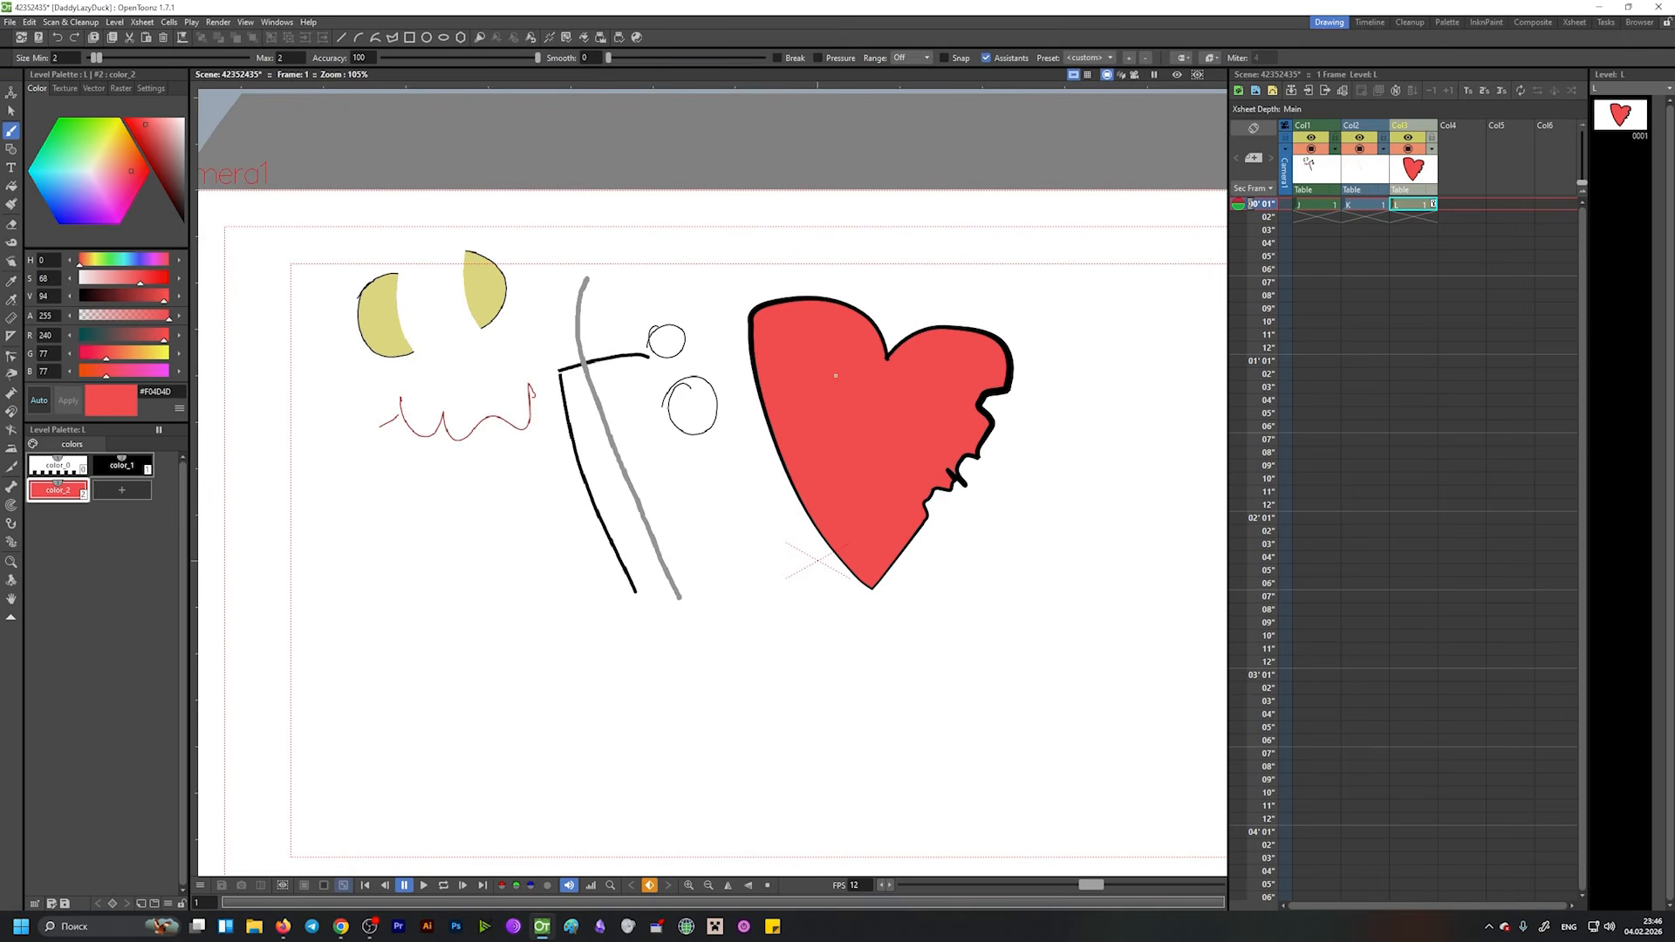
pyautogui.hotkey('ctrl', 's')
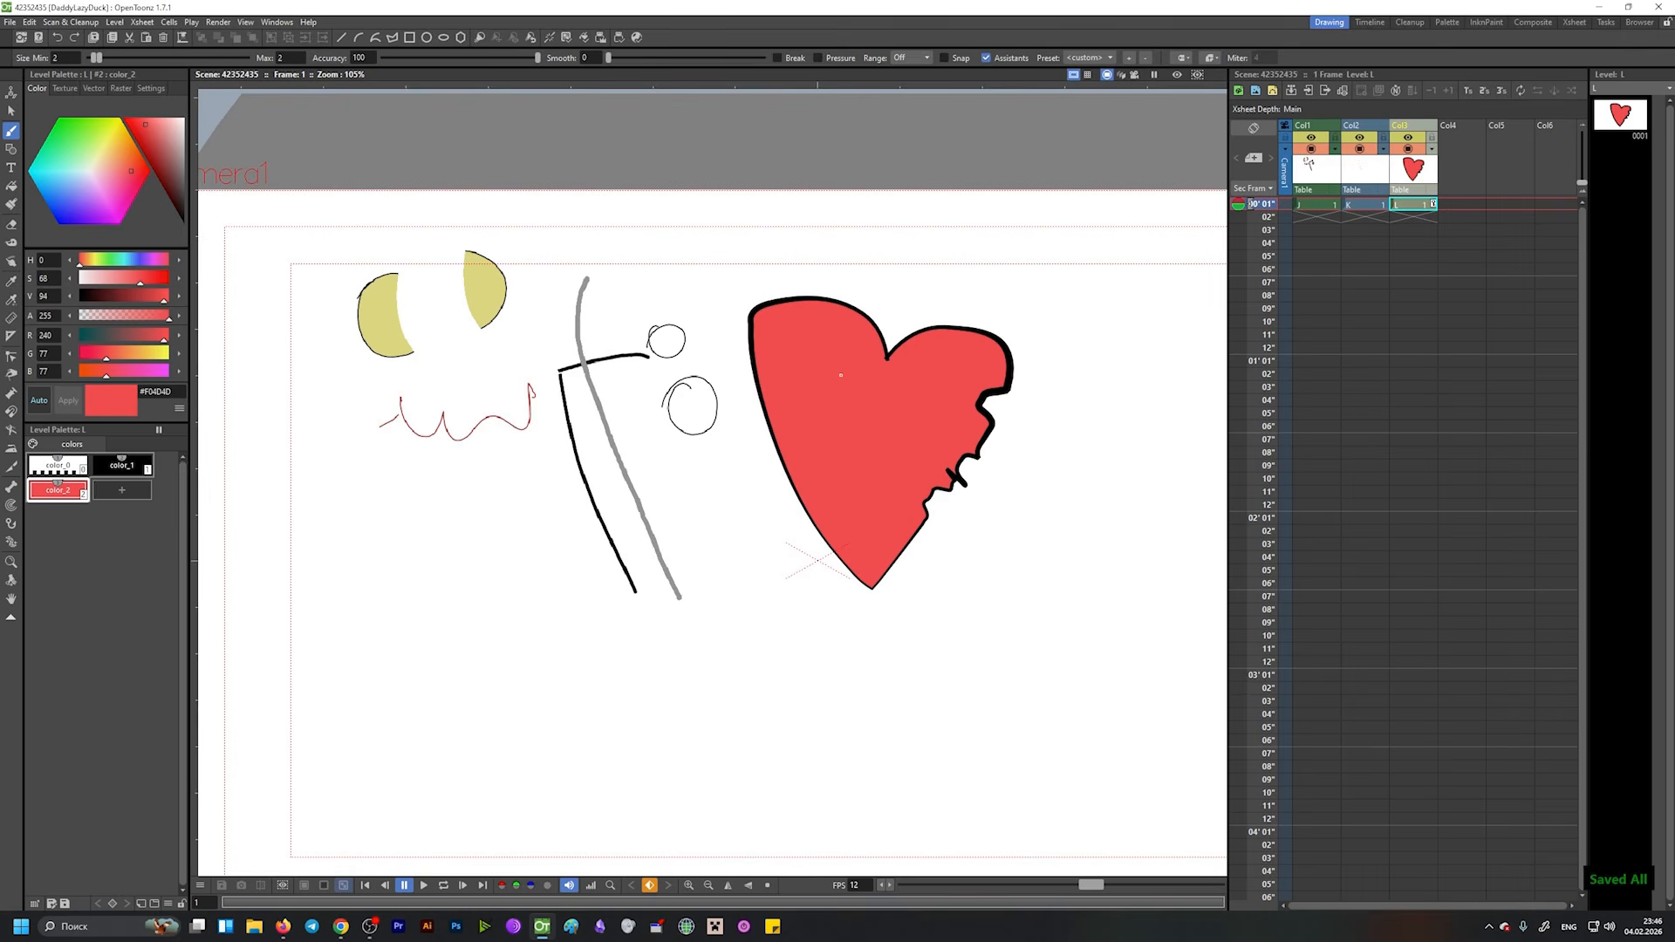
# Examine the line edges of the vector heart and the raster drawings up close and compare all three levels.
pyautogui.hotkey('shift', 'space')
pyautogui.moveTo(792, 333); pyautogui.dragTo(873, 393)
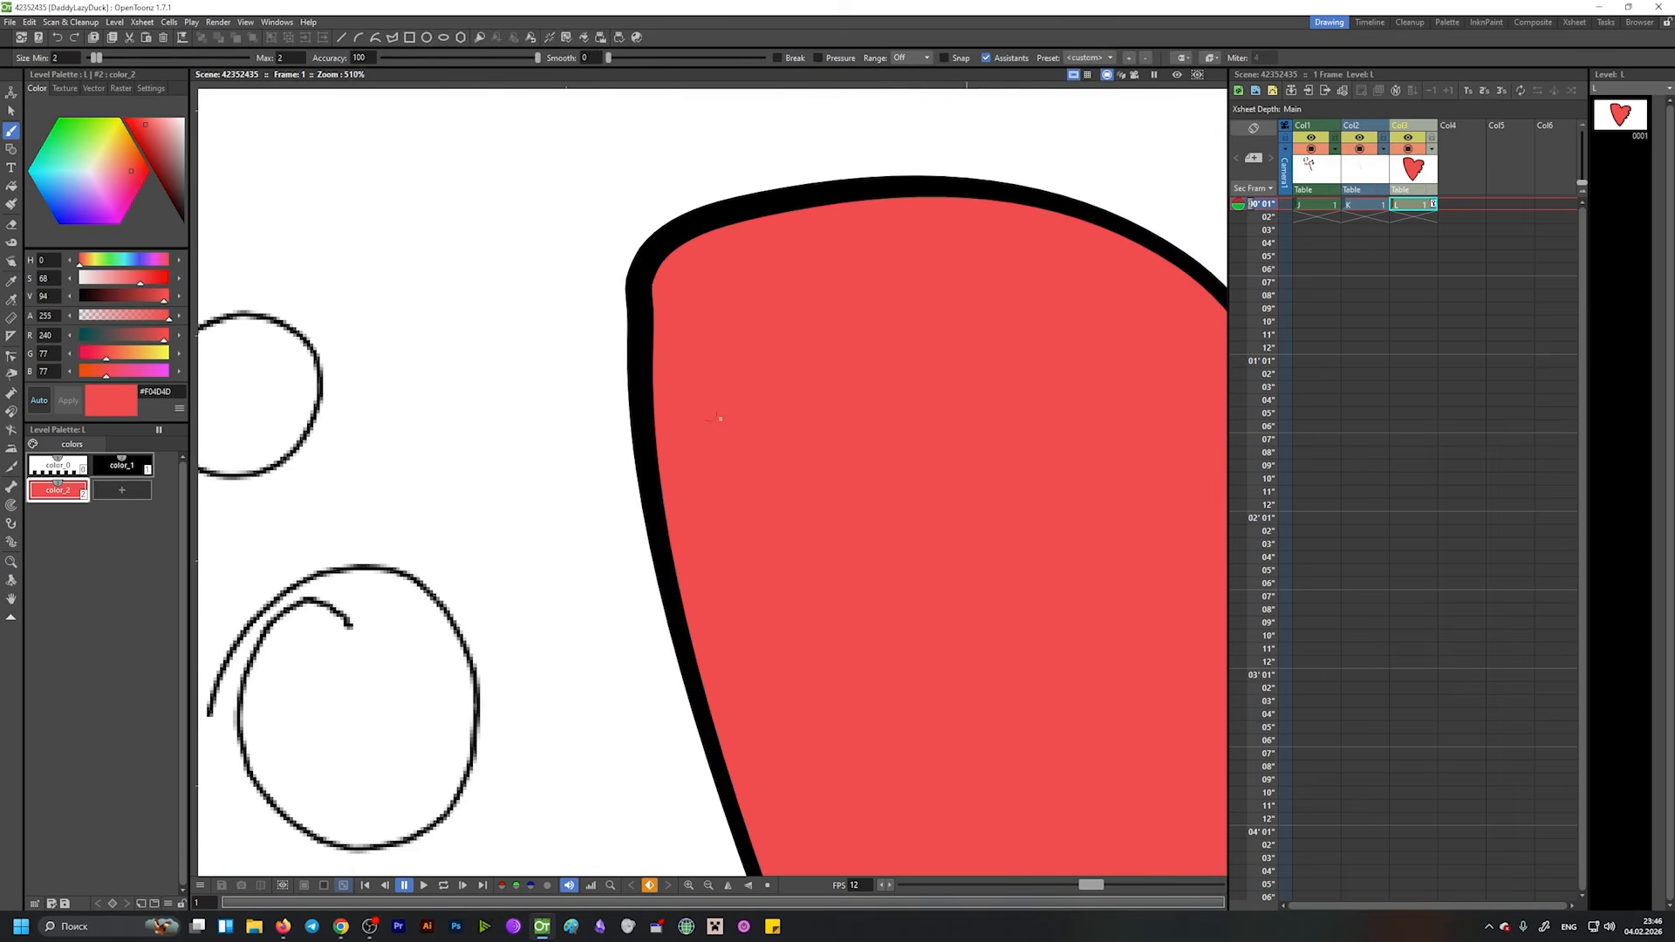
pyautogui.scroll(-8, 768, 363)
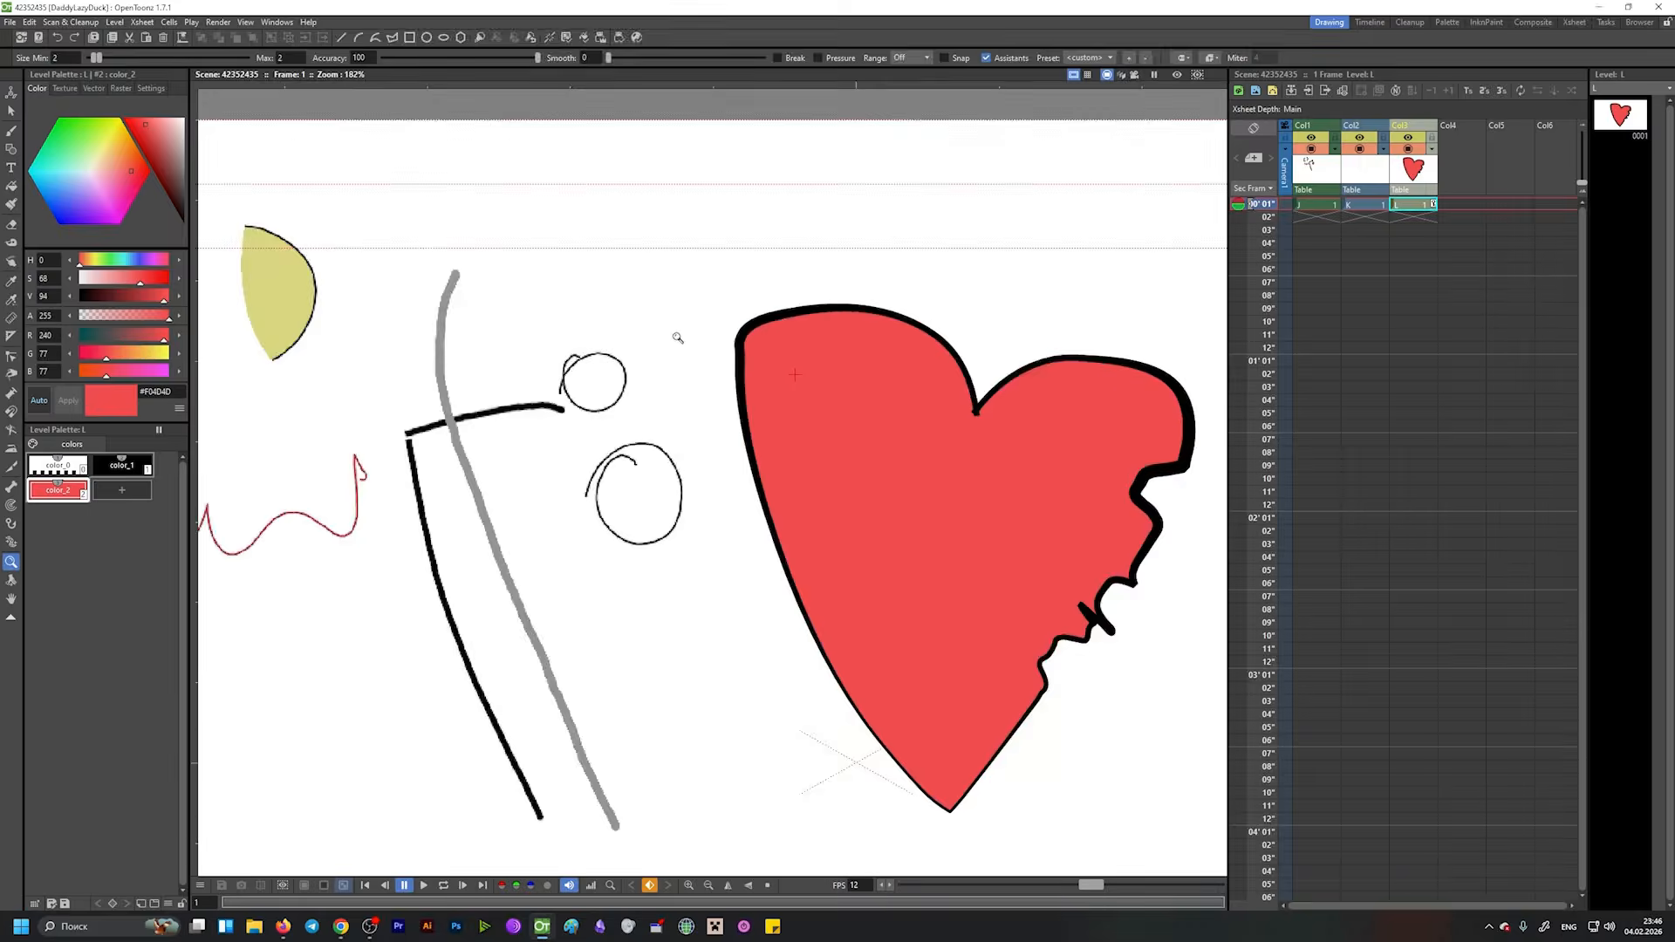
pyautogui.press('space')
pyautogui.moveTo(529, 381); pyautogui.dragTo(705, 390)
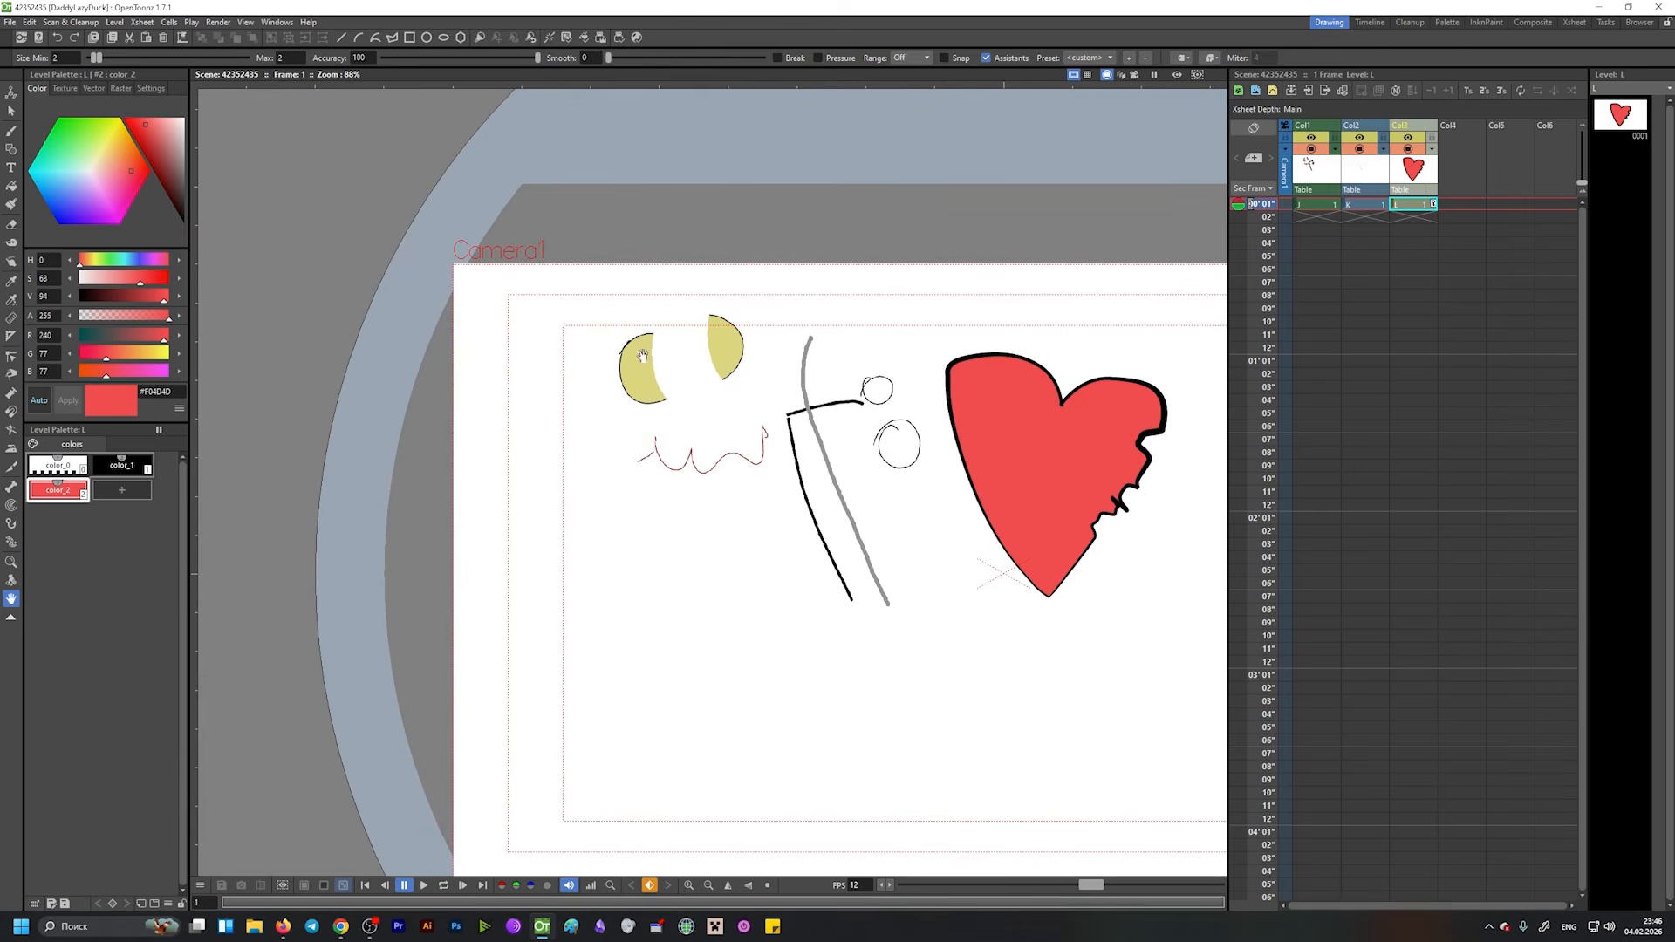
pyautogui.hotkey('shift', 'space')
pyautogui.moveTo(644, 356)
pyautogui.mouseDown()
pyautogui.moveTo(695, 402)
pyautogui.moveTo(672, 410)
pyautogui.moveTo(643, 385)
pyautogui.moveTo(771, 488)
pyautogui.moveTo(687, 420)
pyautogui.mouseUp()
pyautogui.press('space')
pyautogui.moveTo(801, 560)
pyautogui.mouseDown()
pyautogui.moveTo(606, 418)
pyautogui.moveTo(621, 422)
pyautogui.moveTo(527, 467)
pyautogui.mouseUp()
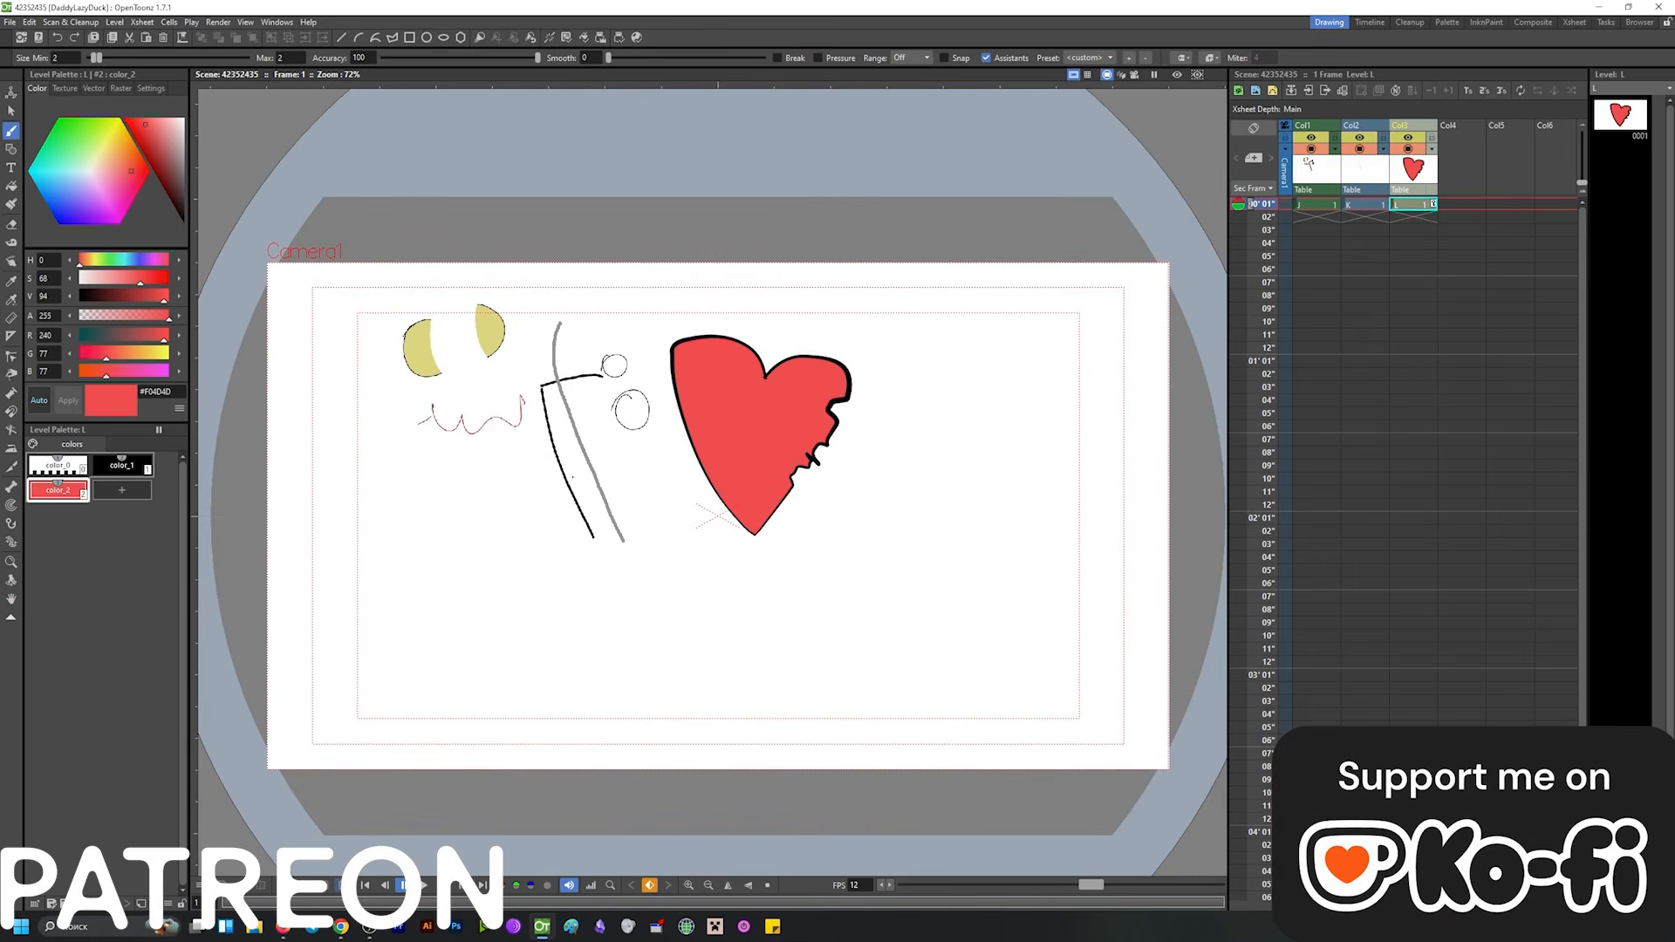
# Select the raster level's drawing at frame 1 of Col2.
pyautogui.click(1364, 203)
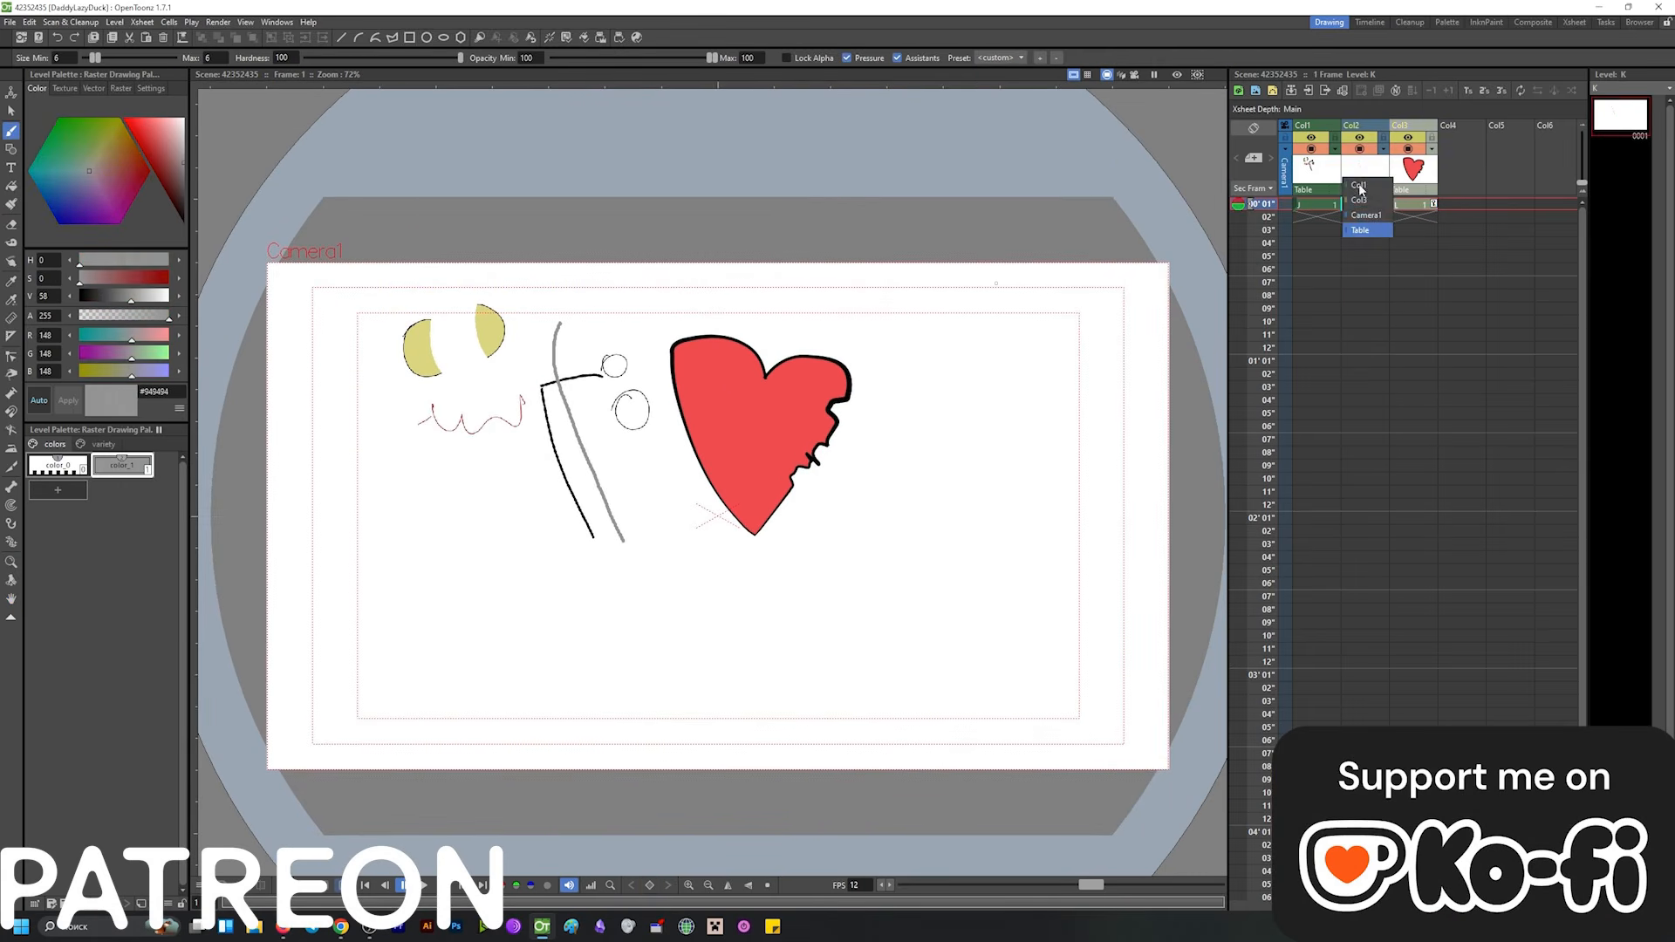